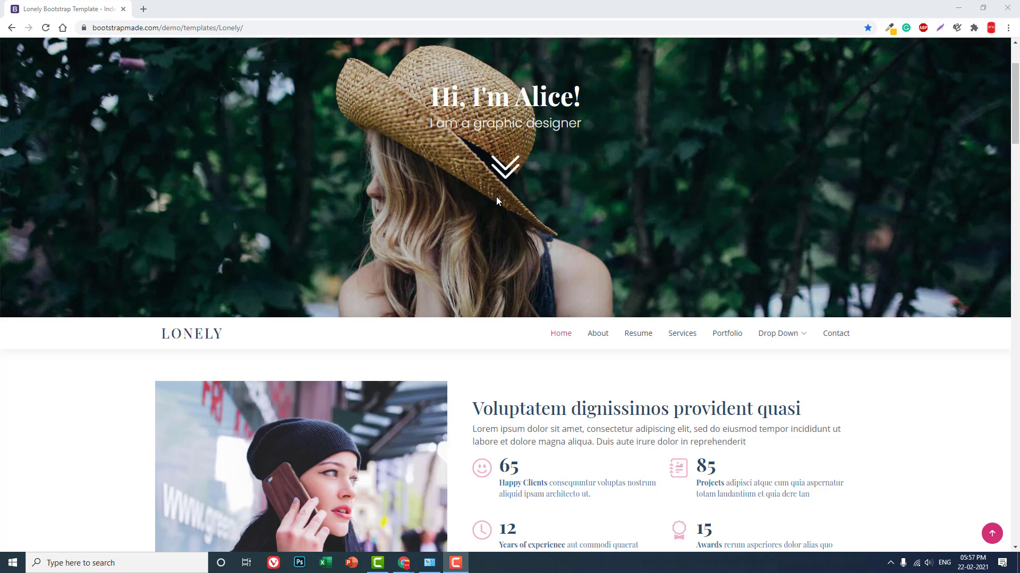
# Launch Wampserver64 from the Start menu, confirm it in the system tray, and open a new Chrome tab
pyautogui.scroll(-15, 497, 200)
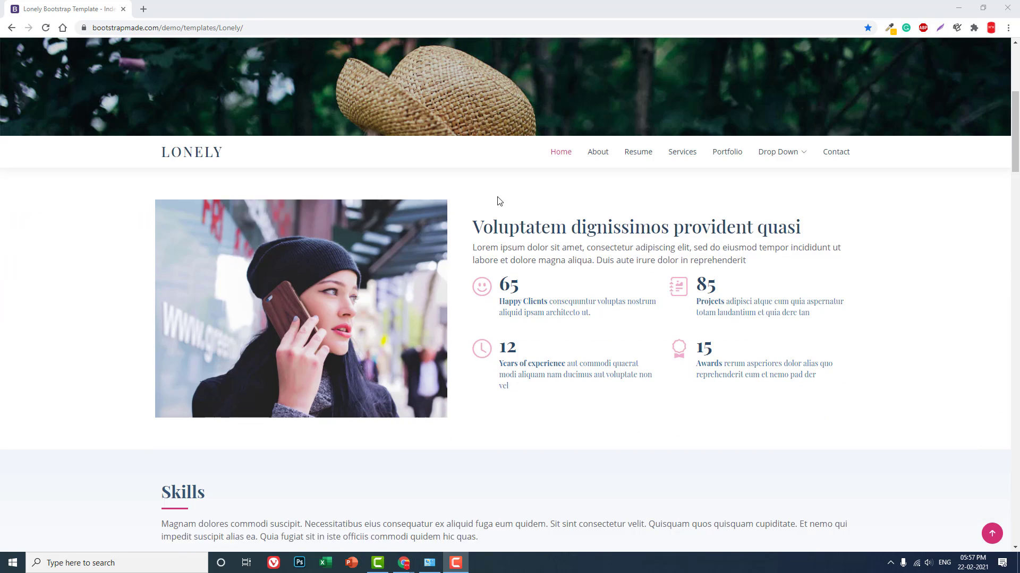
pyautogui.scroll(-15, 498, 201)
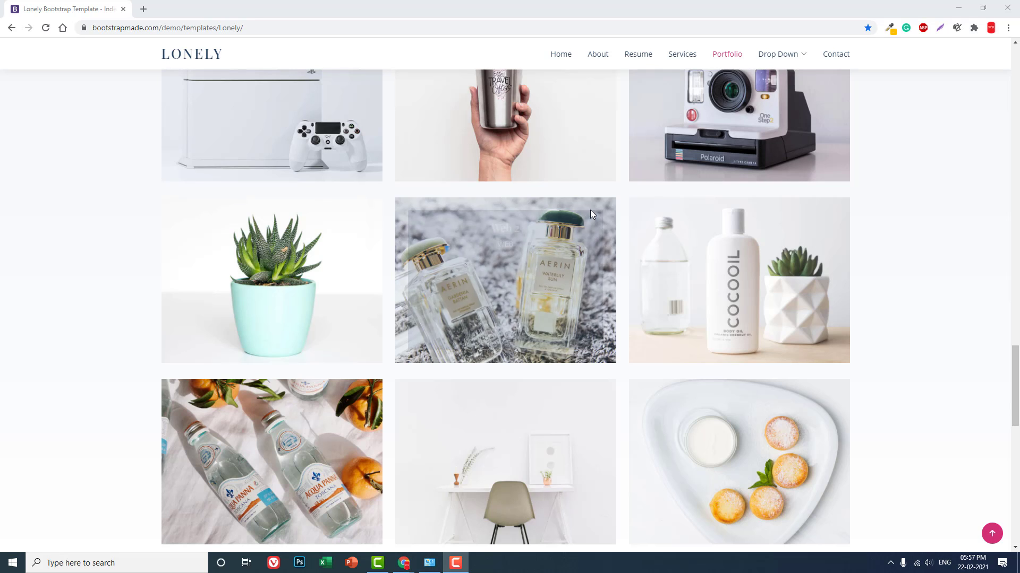
pyautogui.scroll(10, 610, 225)
pyautogui.scroll(15, 610, 228)
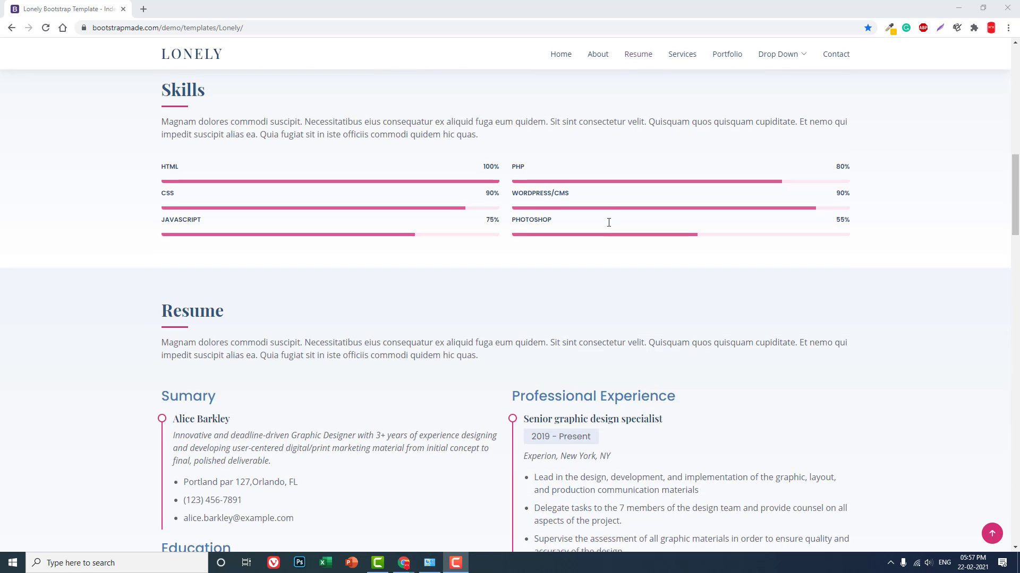
pyautogui.scroll(3, 608, 221)
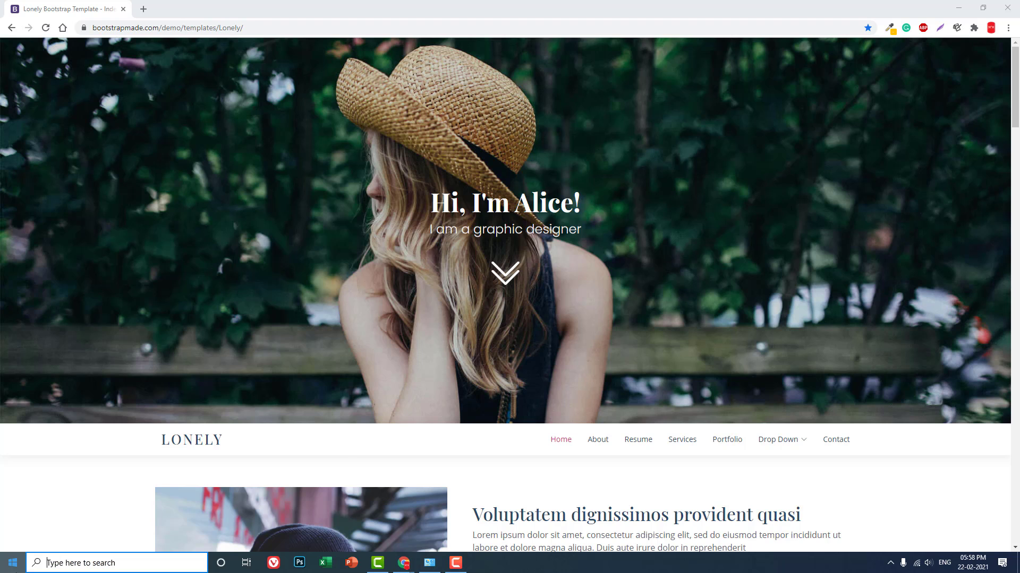
pyautogui.click(13, 563)
pyautogui.click(86, 288)
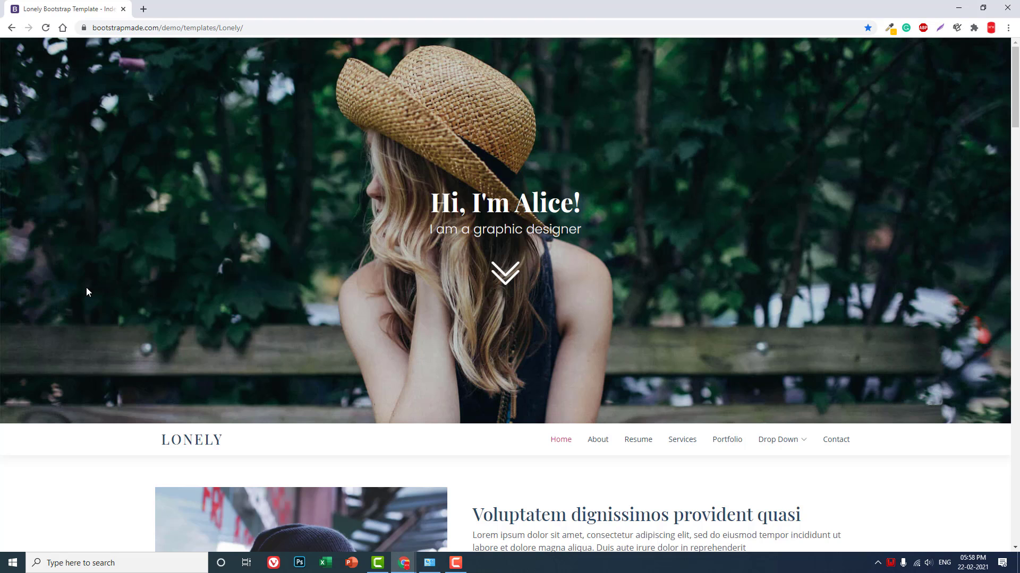
pyautogui.click(878, 563)
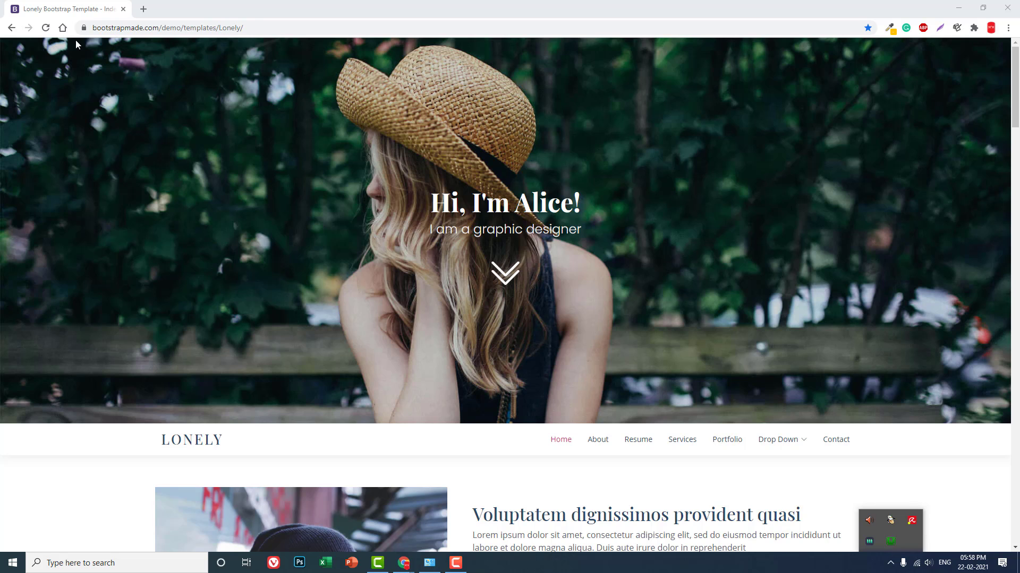
pyautogui.click(143, 10)
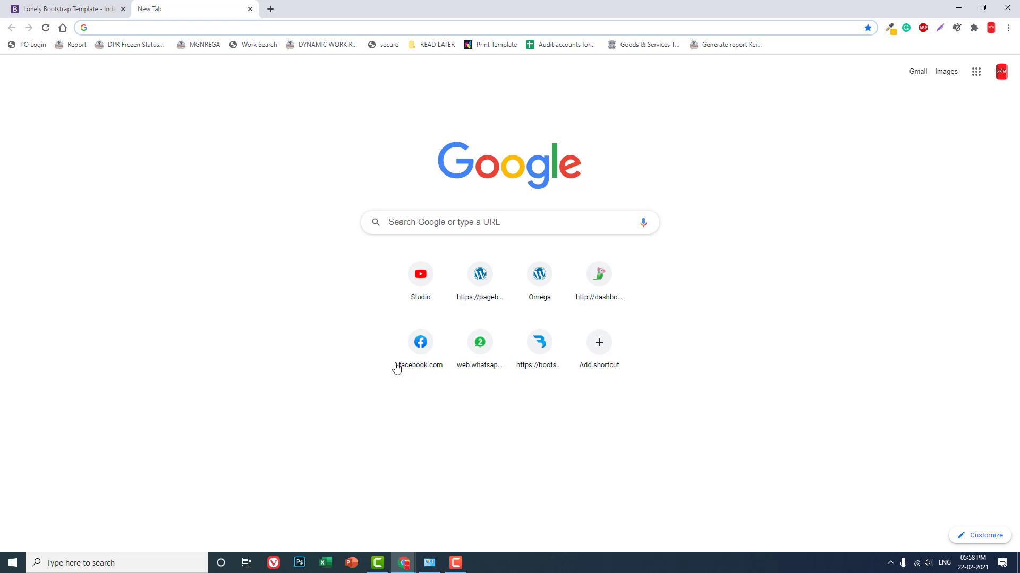
# Load localhost and log in to phpMyAdmin from the WampServer Tools list
pyautogui.write('localhost')
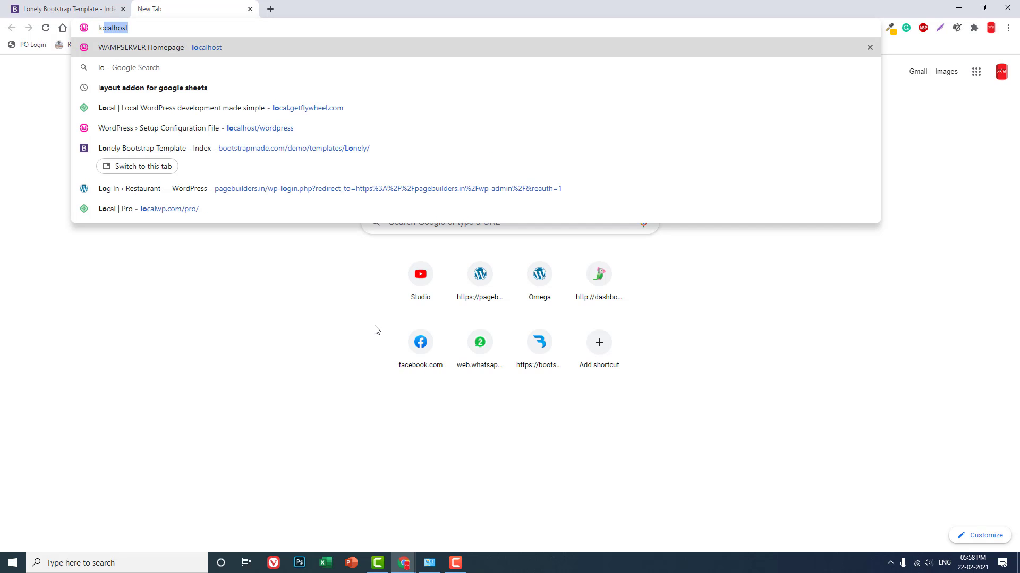
pyautogui.press('Return')
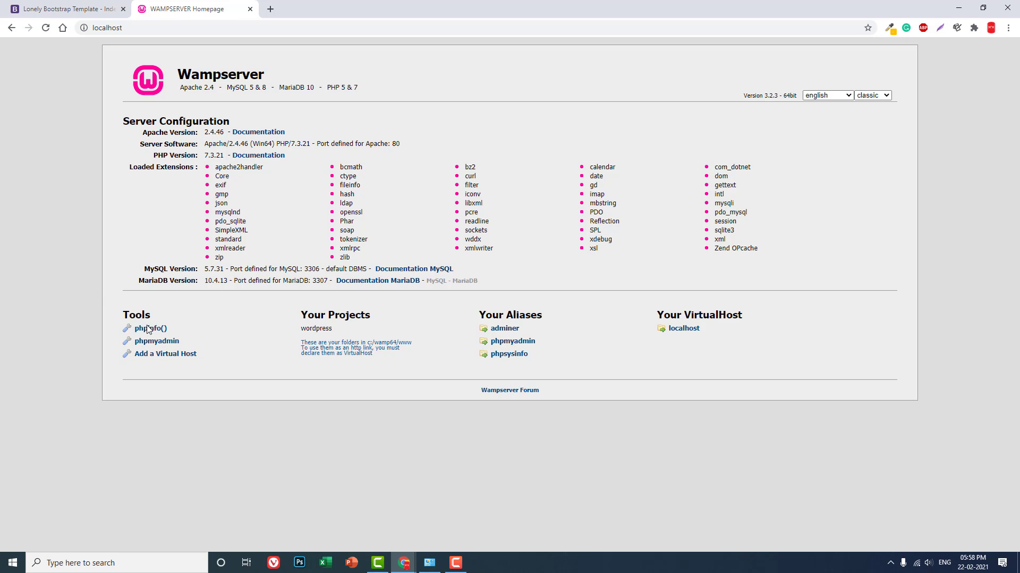
pyautogui.click(162, 342)
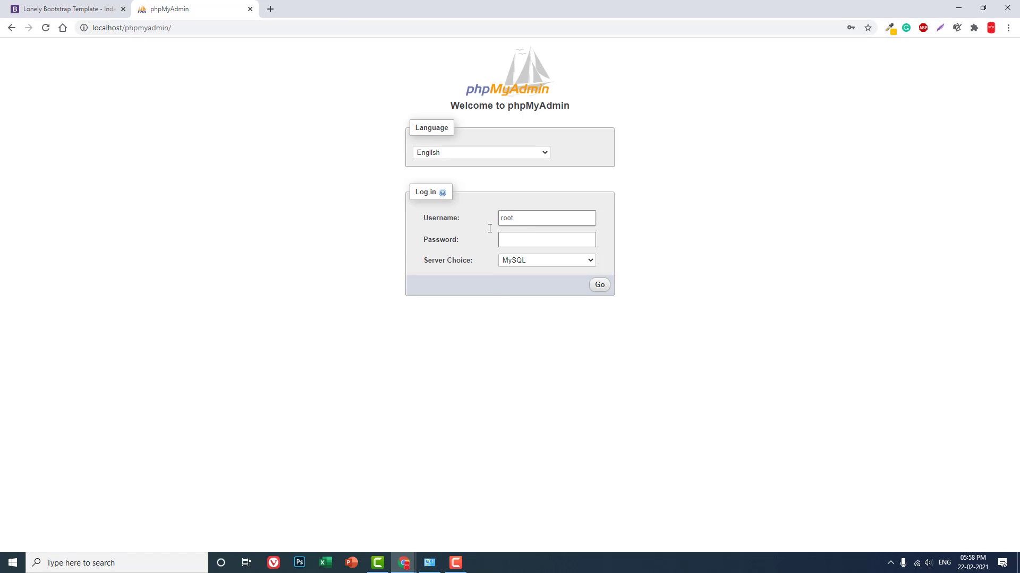
pyautogui.click(600, 286)
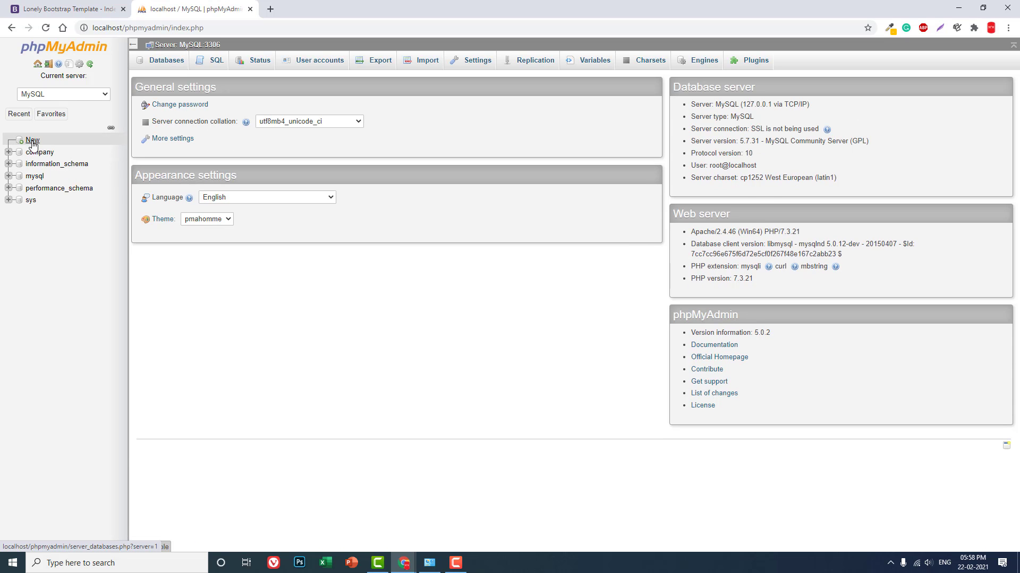
# Create a new empty phpMyAdmin database named 'resume'
pyautogui.click(32, 139)
pyautogui.click(171, 134)
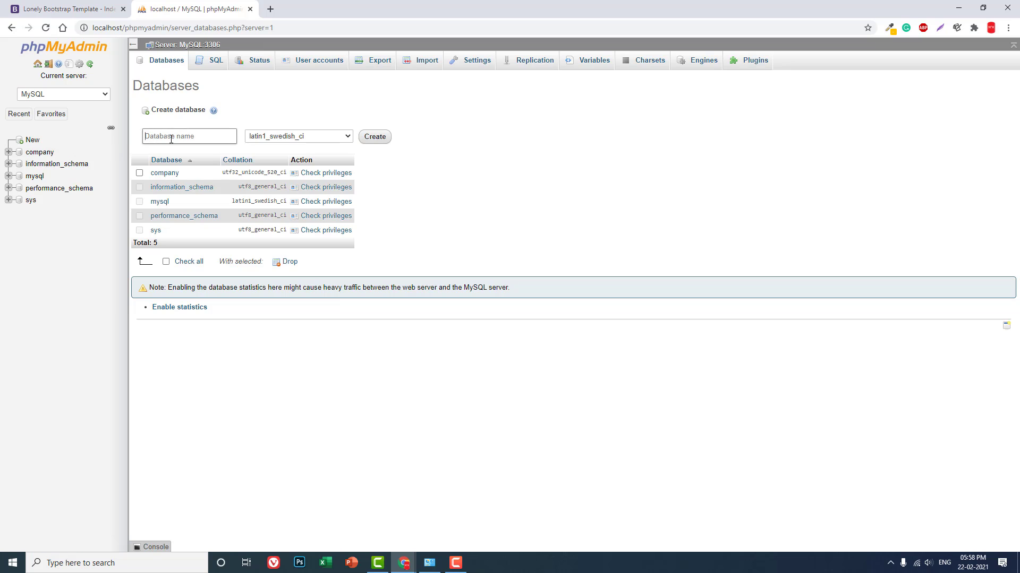
pyautogui.write('resume')
pyautogui.click(375, 137)
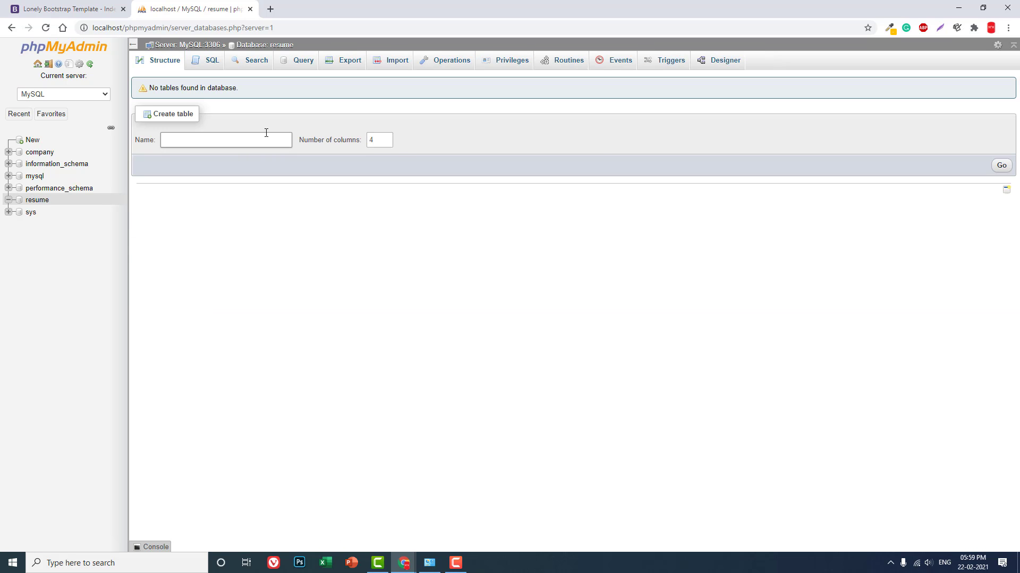
# In a new tab, reach the WordPress 5.6.1 download section on wordpress.org, then launch File Explorer
pyautogui.click(270, 9)
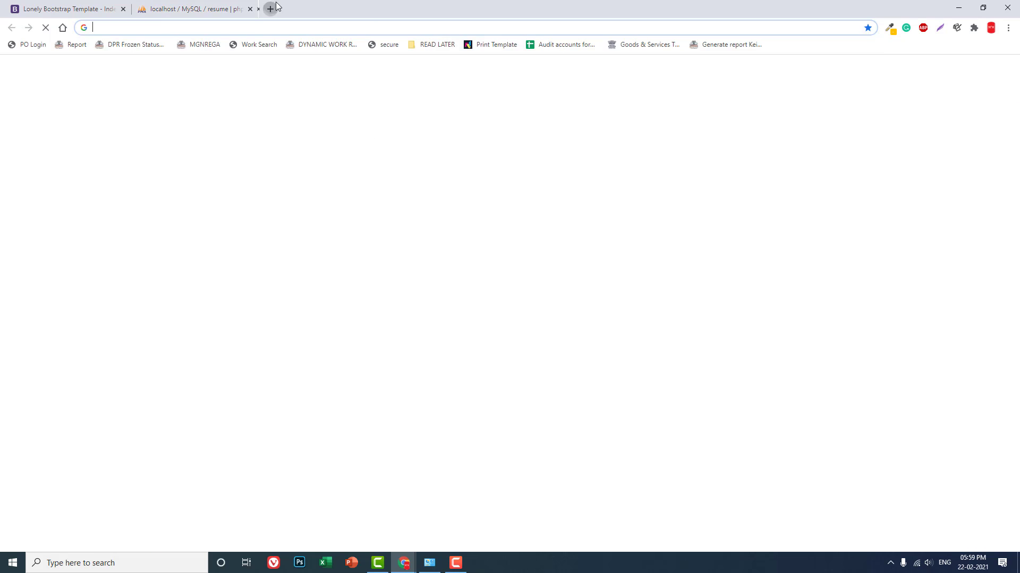
pyautogui.write('wor')
pyautogui.press('Return')
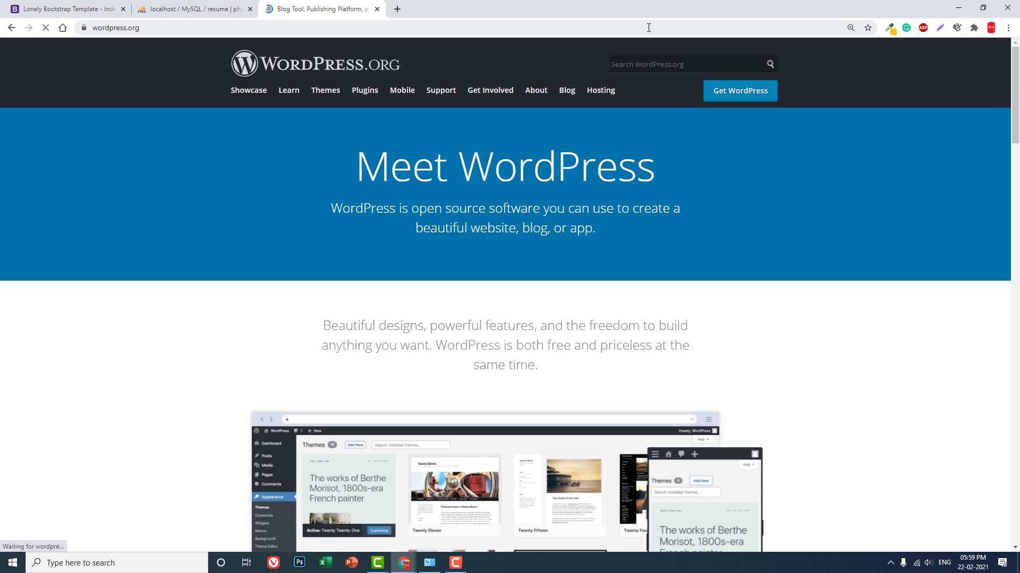
pyautogui.click(749, 97)
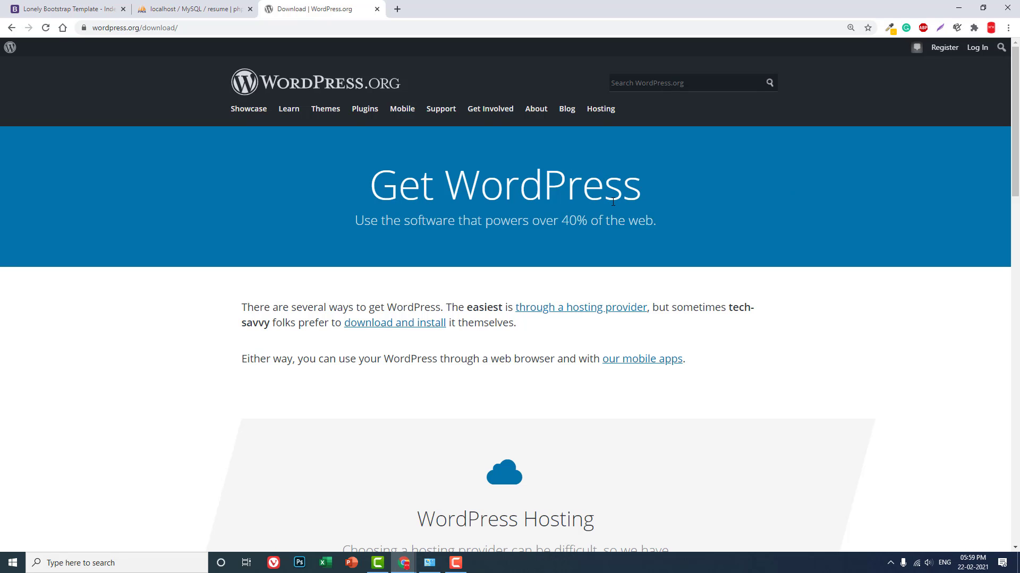
pyautogui.scroll(-5, 542, 246)
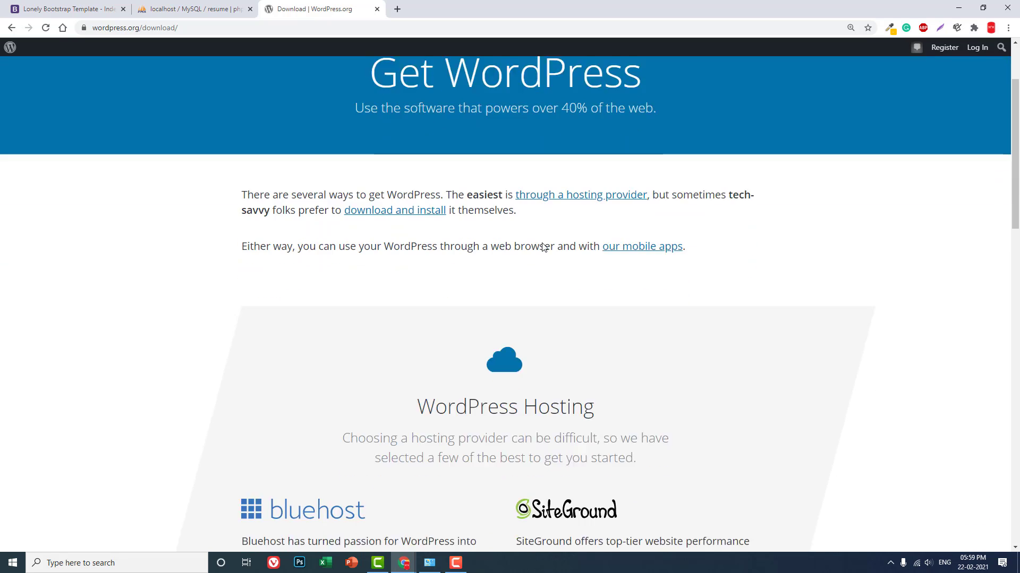
pyautogui.scroll(-6, 542, 249)
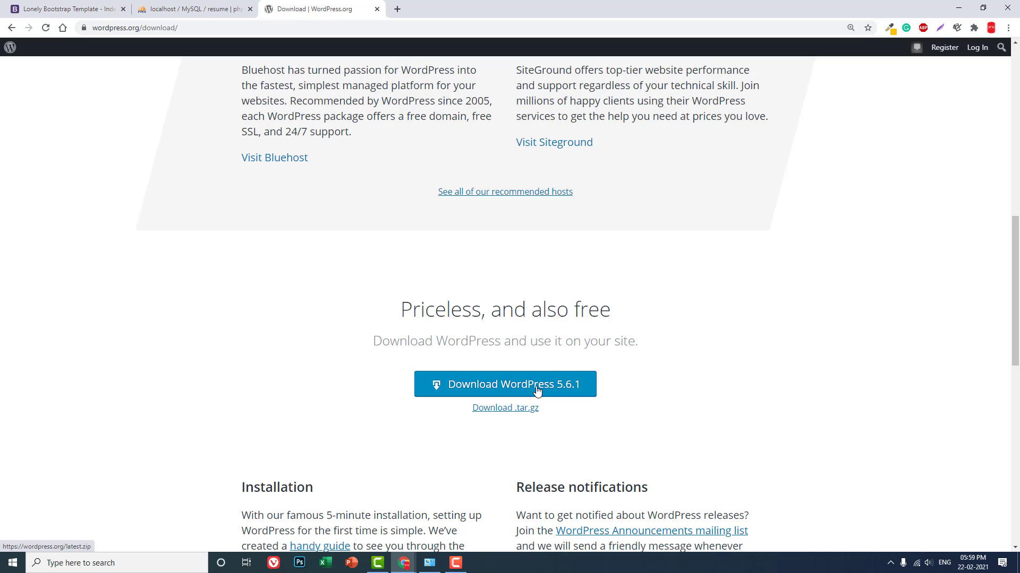
pyautogui.press('super+e')
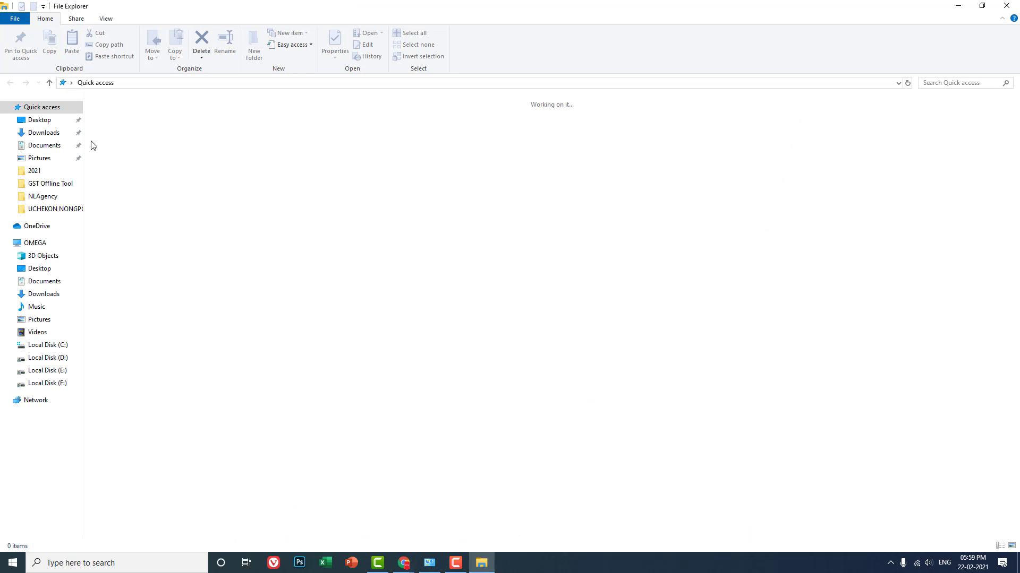
# Open wordpress-5.6.1.zip from the Downloads folder in WinRAR
pyautogui.click(46, 136)
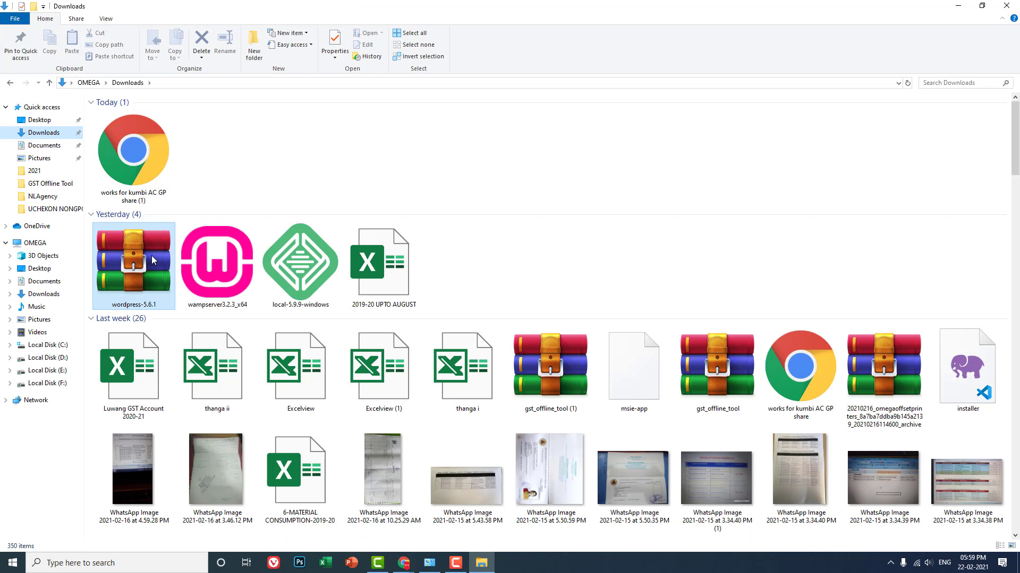
pyautogui.click(152, 256)
pyautogui.doubleClick(151, 256)
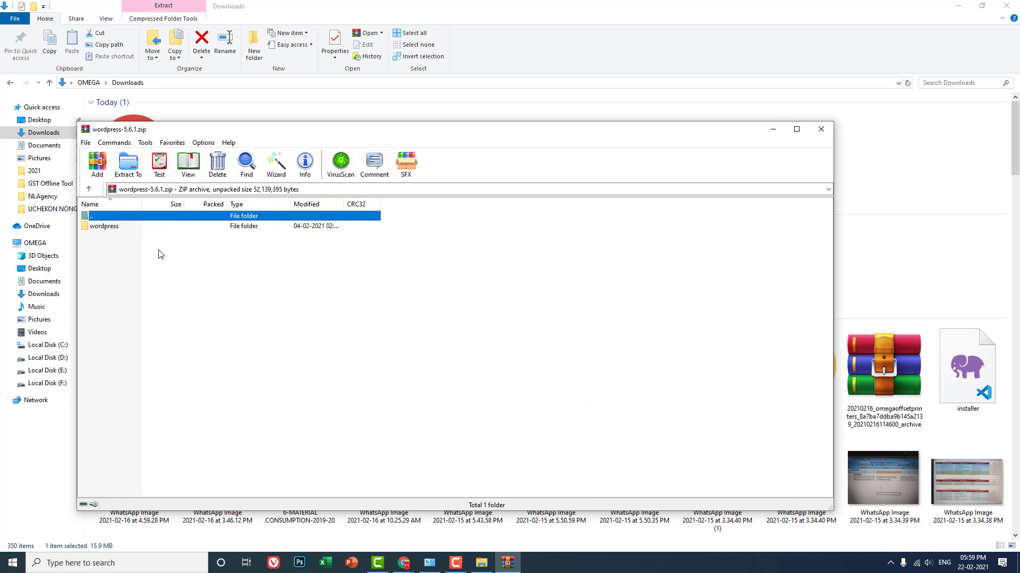
pyautogui.click(958, 6)
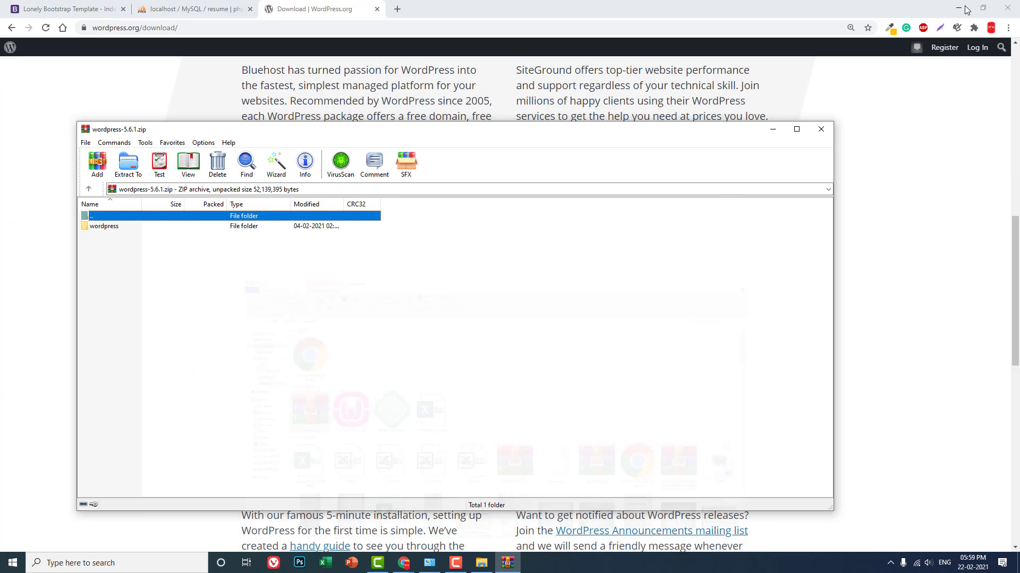
# Show C:\wamp64\www in a second, restored-down Explorer window beside the archive
pyautogui.press('super+e')
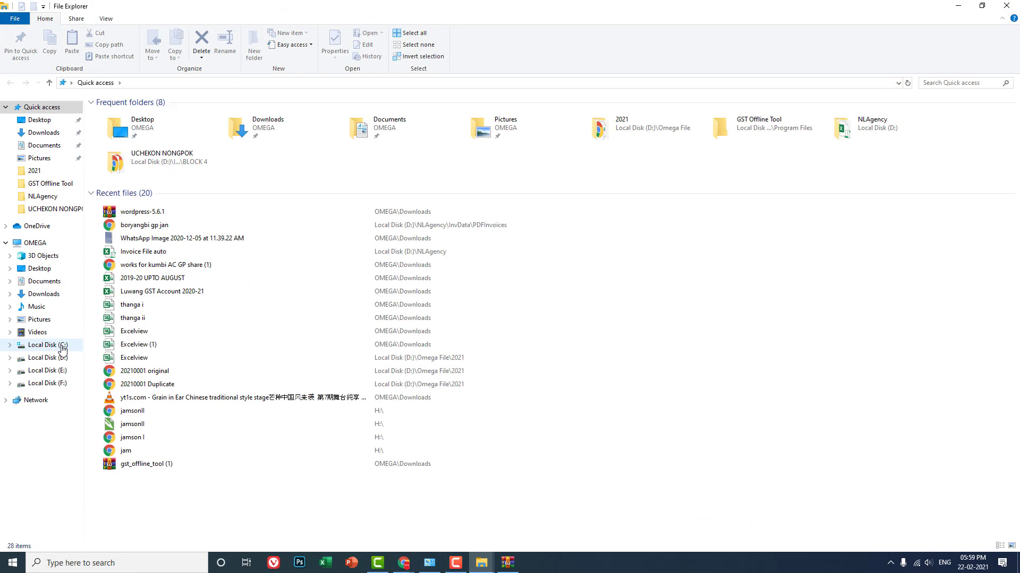
pyautogui.click(61, 345)
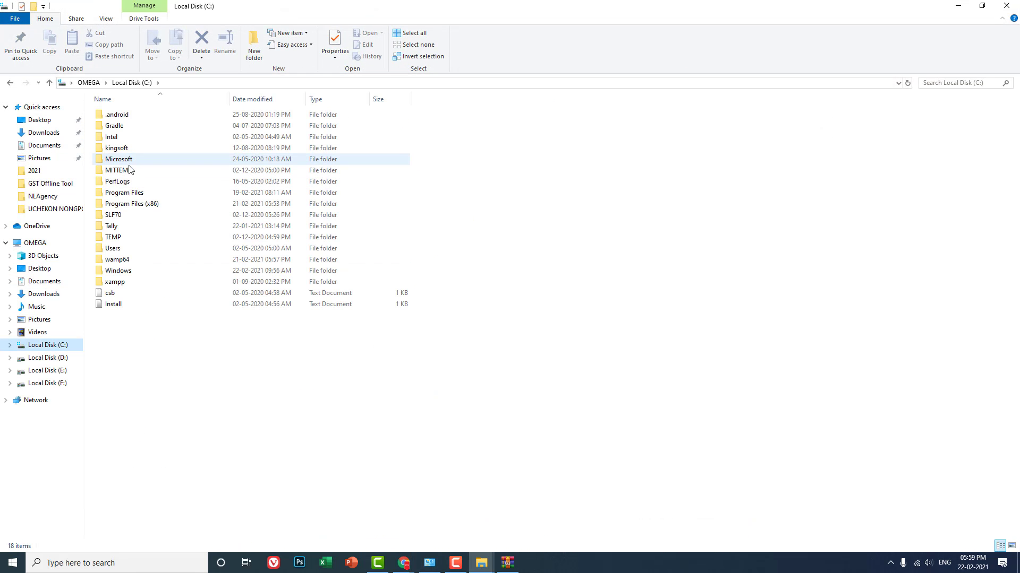
pyautogui.doubleClick(132, 260)
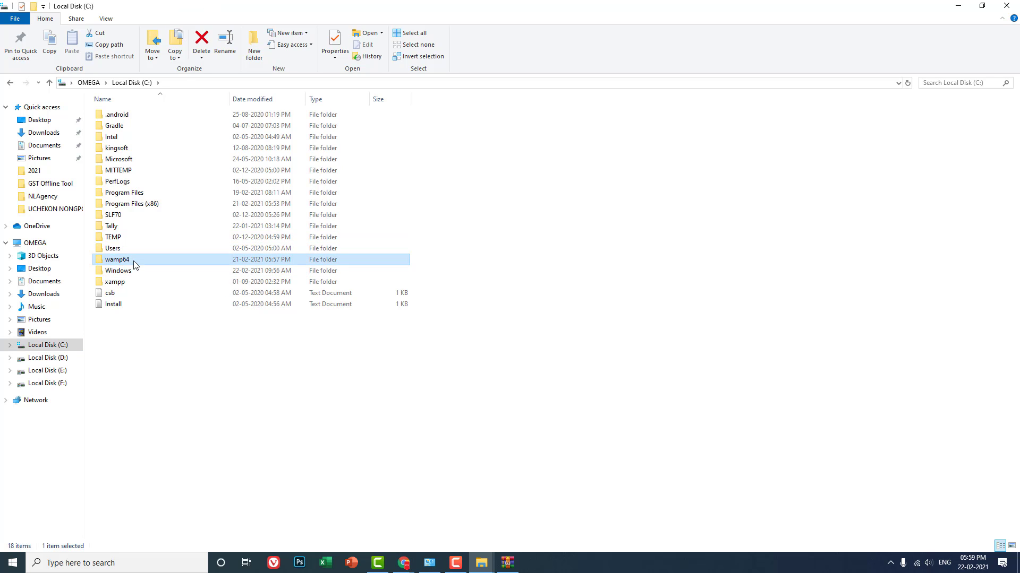
pyautogui.doubleClick(133, 206)
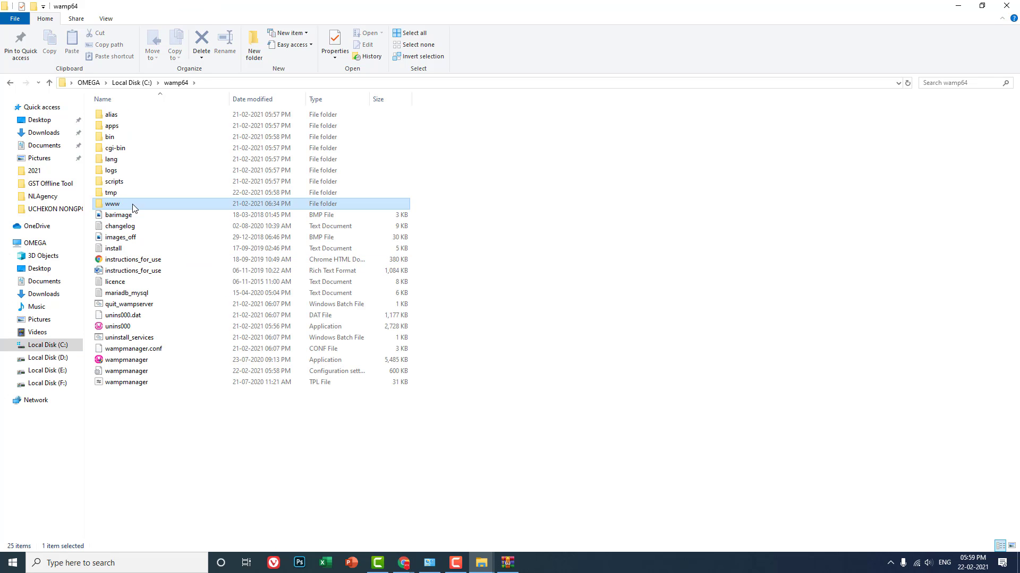
pyautogui.click(982, 6)
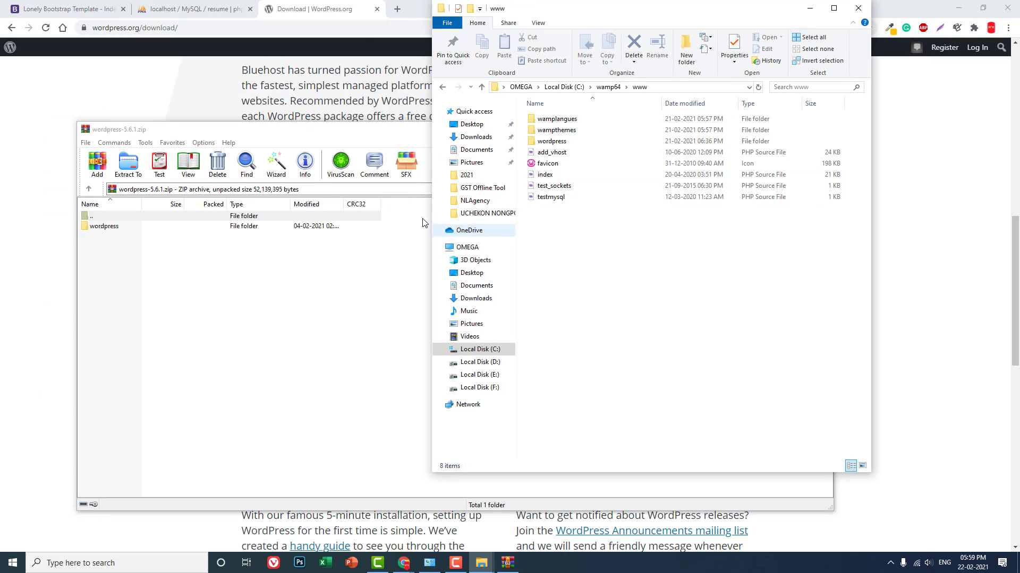
# Rename the existing wordpress folder in www to 'wp'
pyautogui.click(106, 228)
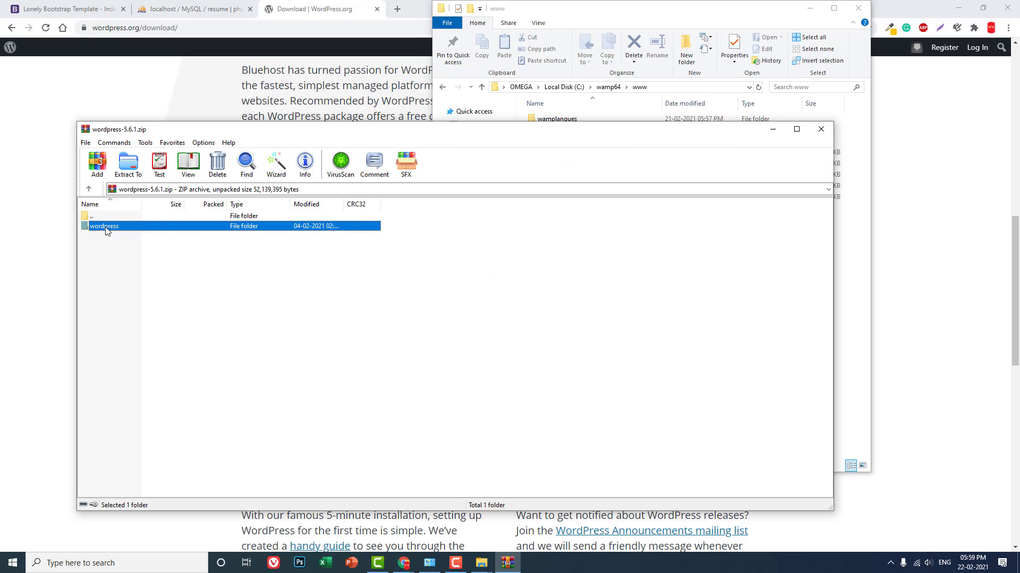
pyautogui.moveTo(682, 136); pyautogui.dragTo(685, 224)
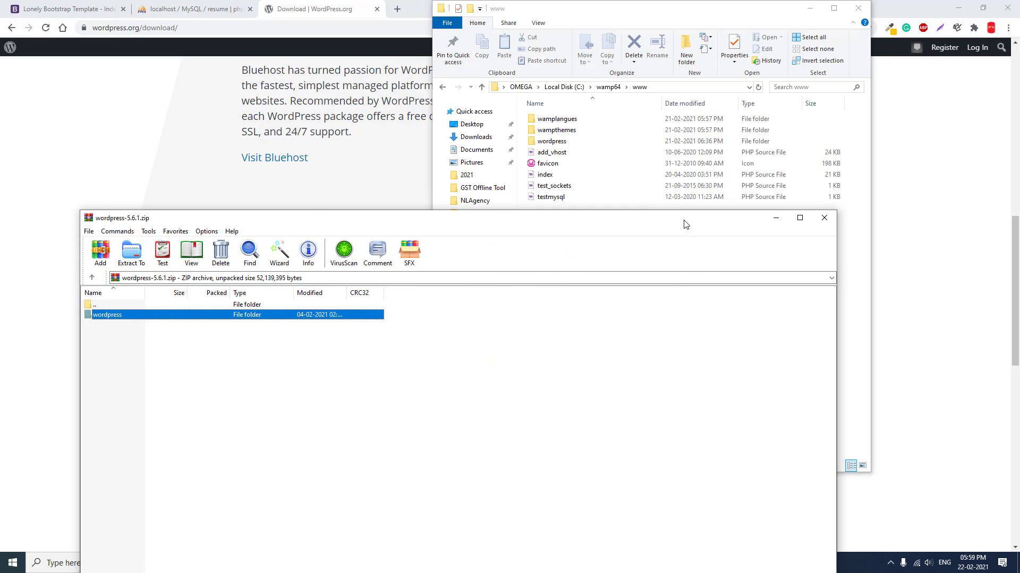
pyautogui.click(562, 142)
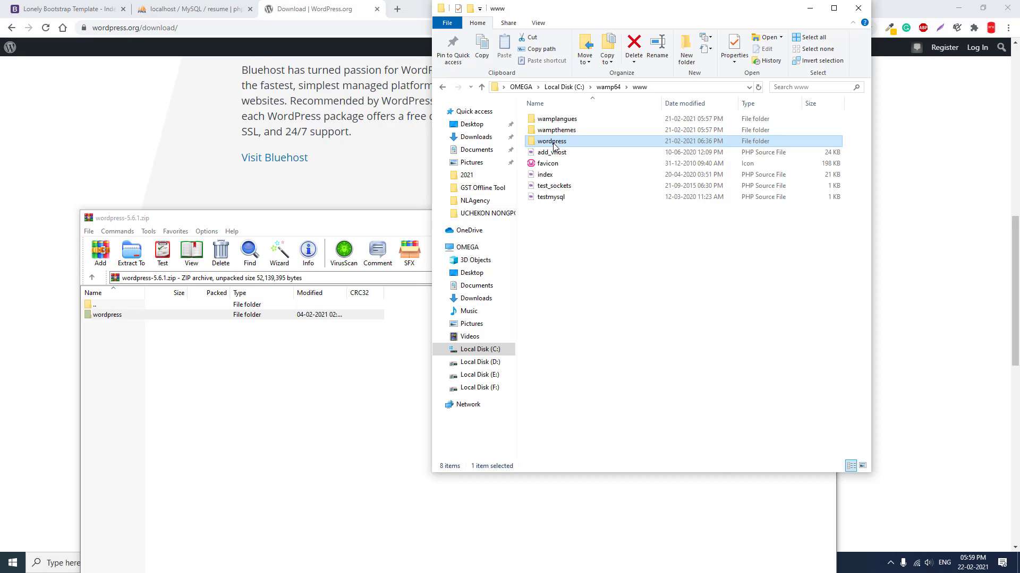
pyautogui.rightClick(563, 143)
pyautogui.click(591, 448)
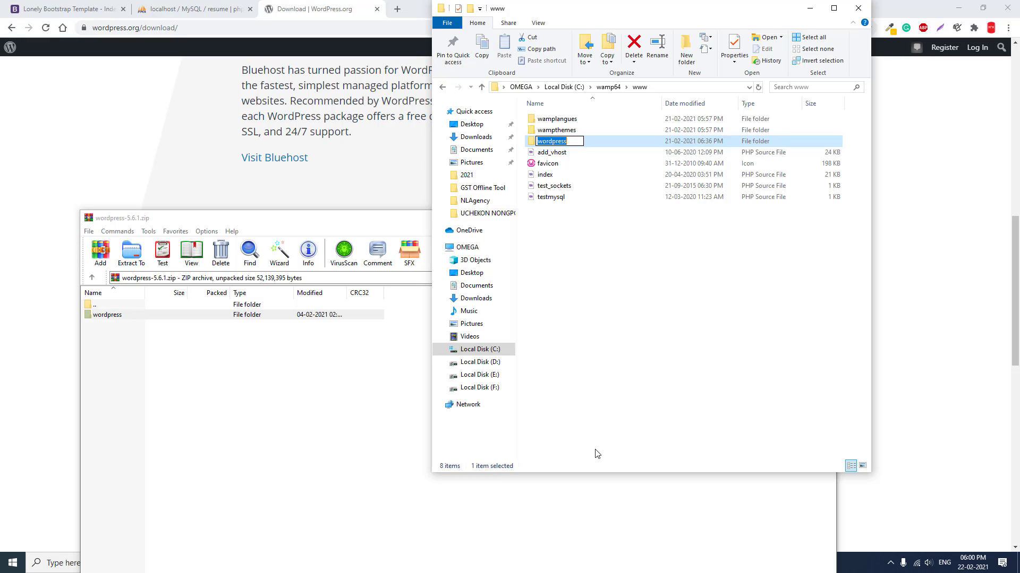
pyautogui.write('wp')
pyautogui.press('Return')
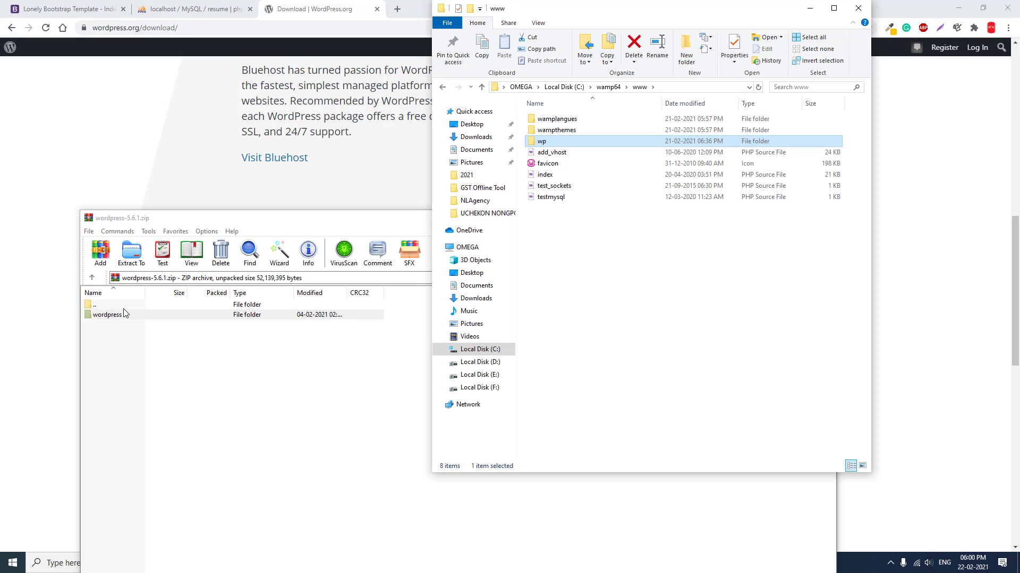
pyautogui.moveTo(107, 320); pyautogui.dragTo(637, 197)
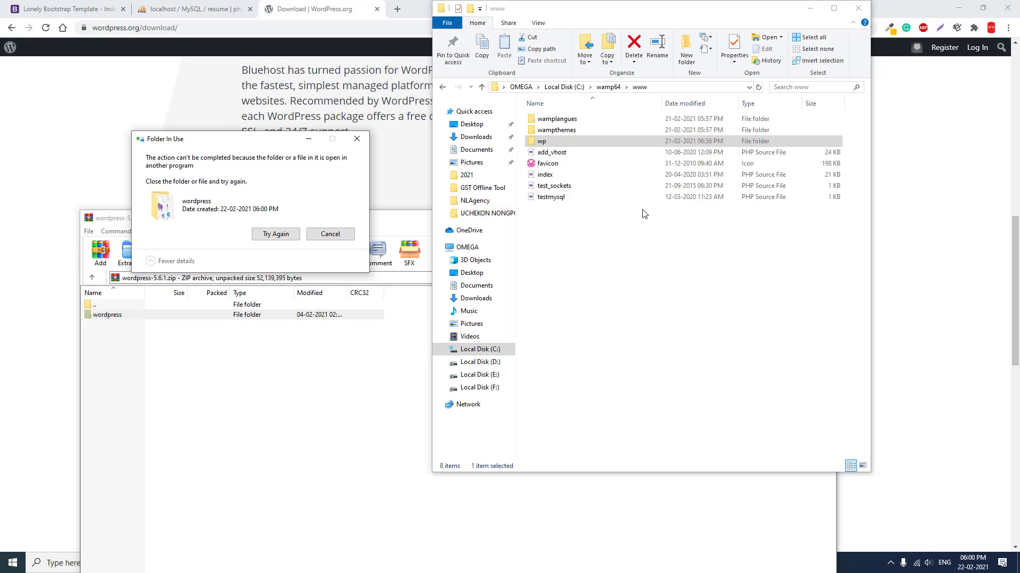
pyautogui.click(602, 240)
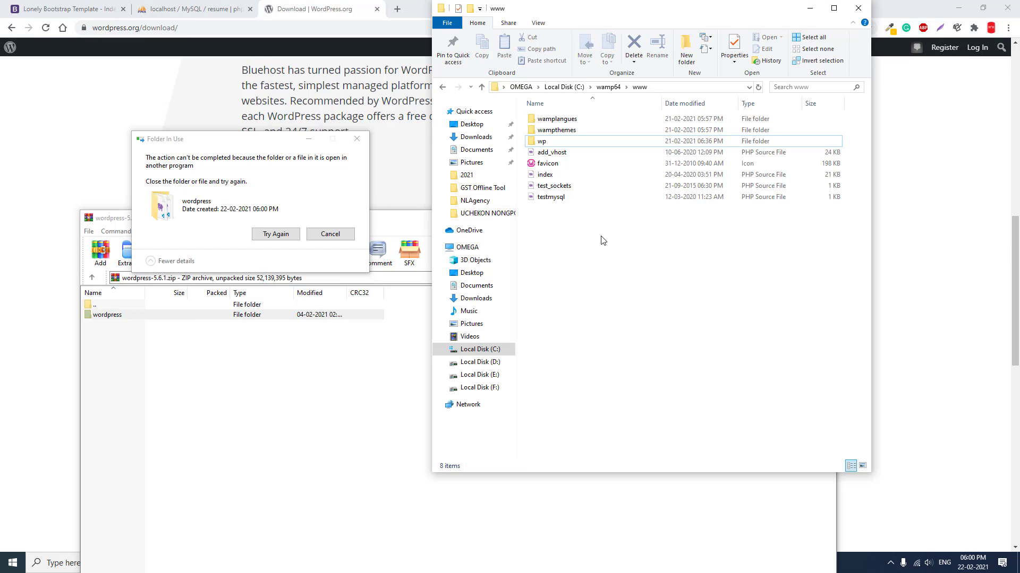
pyautogui.click(327, 234)
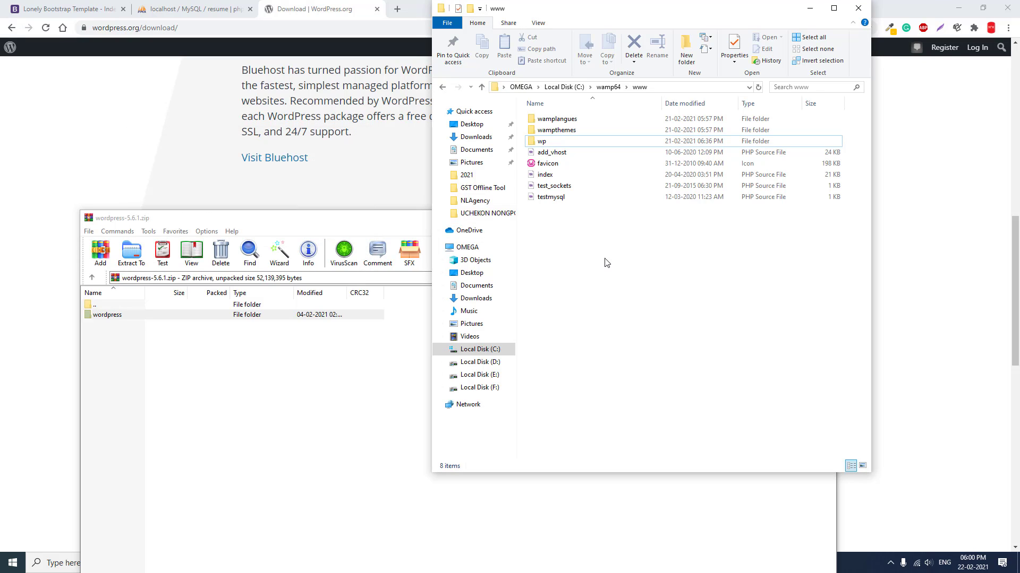
pyautogui.rightClick(564, 276)
pyautogui.click(162, 316)
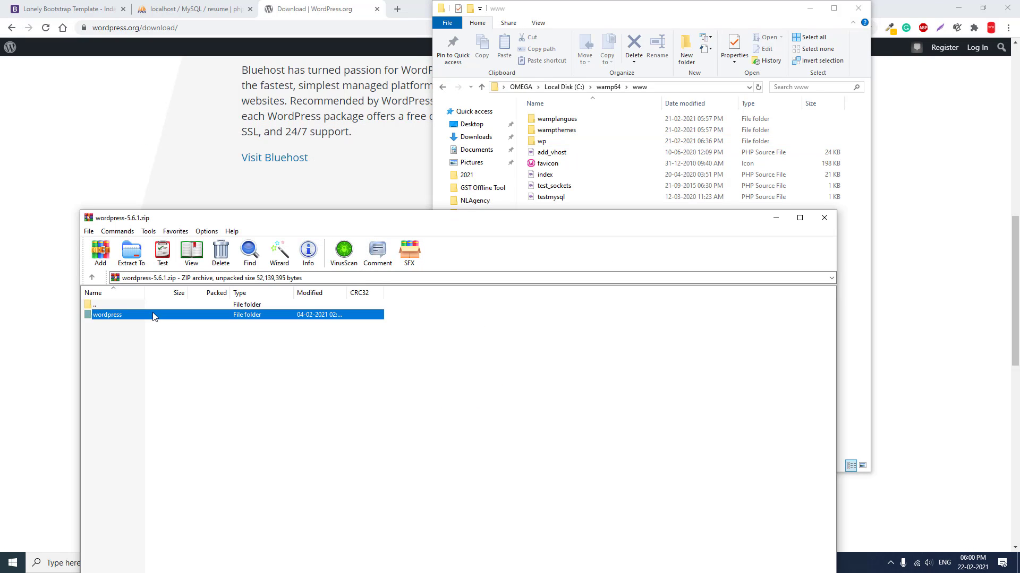
pyautogui.moveTo(508, 230); pyautogui.dragTo(708, 346)
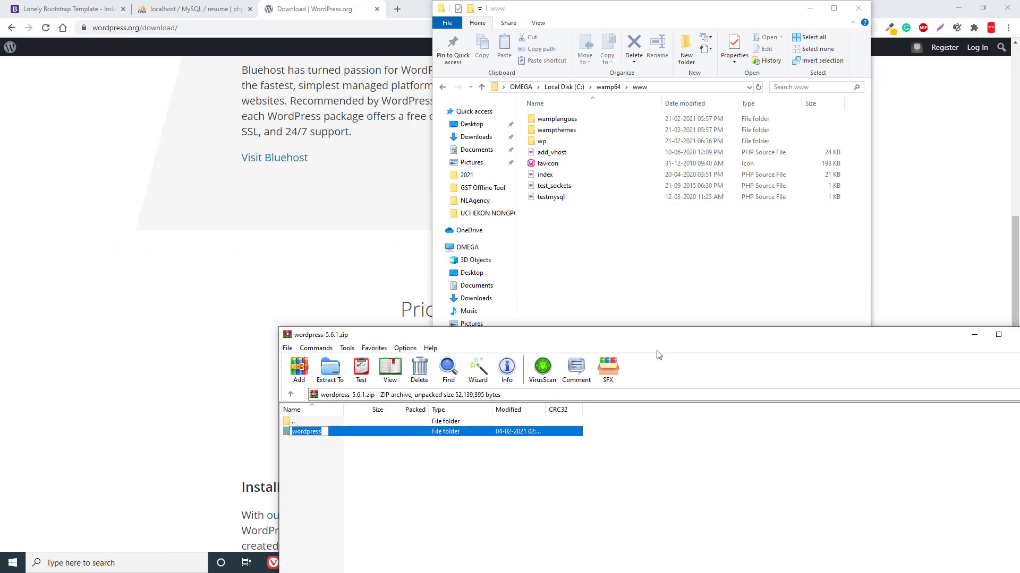
pyautogui.click(393, 437)
pyautogui.moveTo(393, 436); pyautogui.dragTo(613, 279)
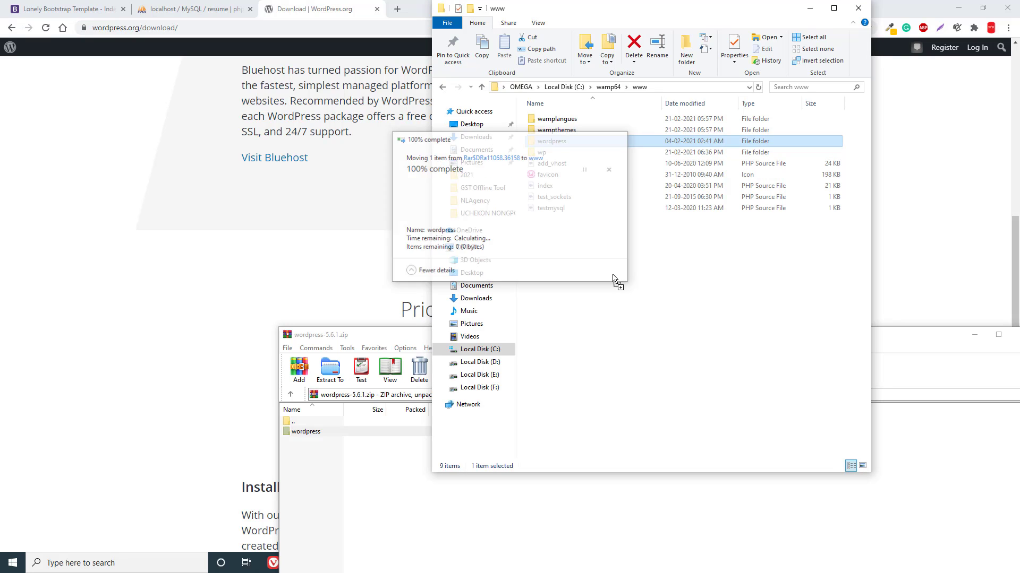
# Close WinRAR and rename the extracted wordpress folder to 'resume'
pyautogui.click(998, 334)
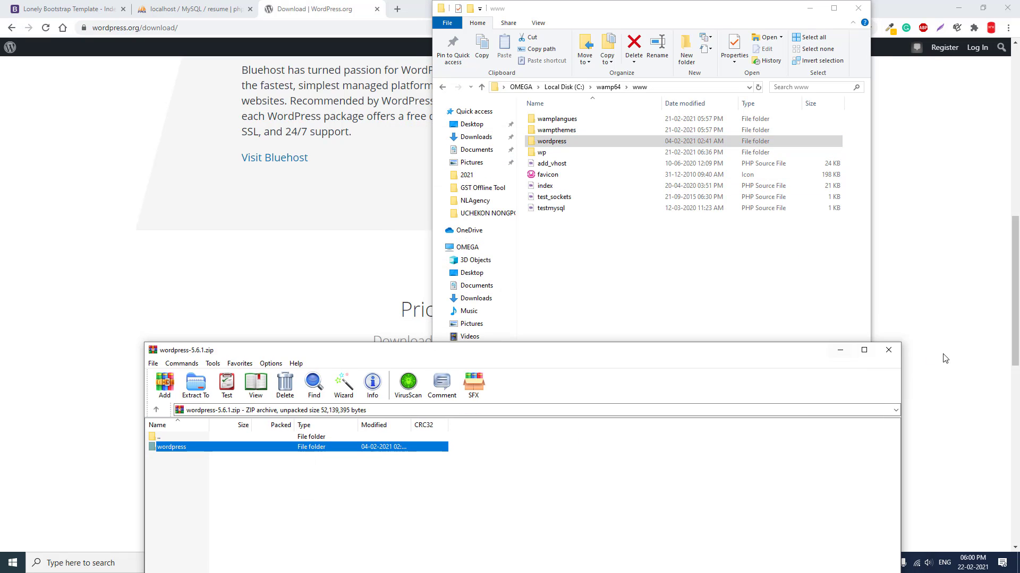
pyautogui.click(888, 350)
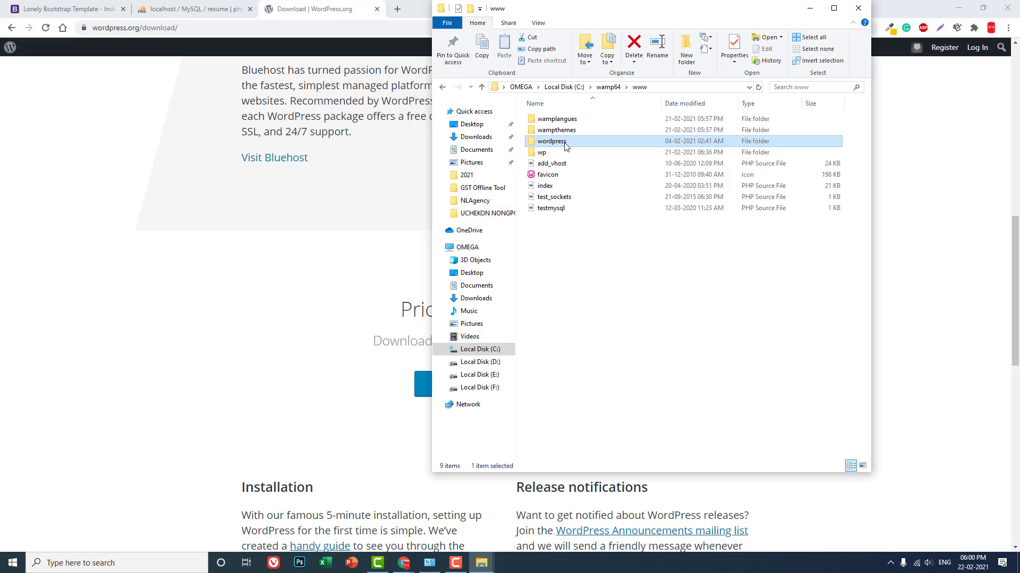
pyautogui.rightClick(565, 146)
pyautogui.click(606, 446)
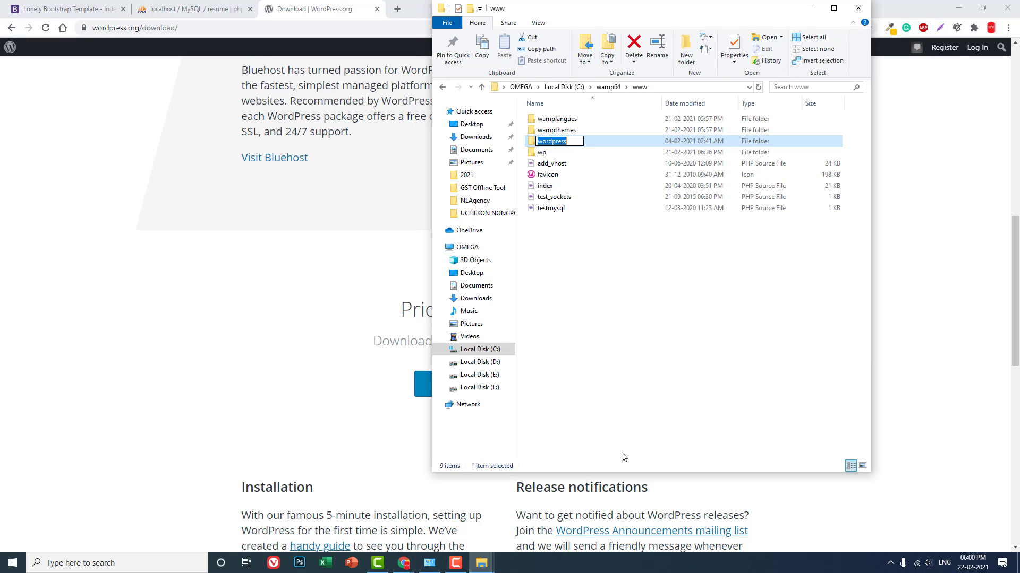
pyautogui.write('resume')
pyautogui.press('Return')
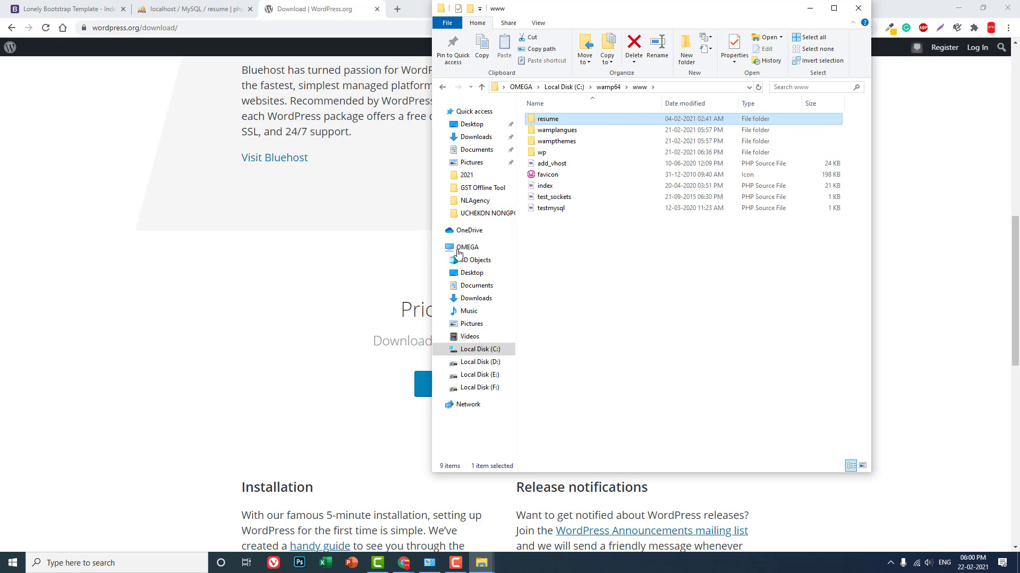
# Go to localhost/resume in a new Chrome tab
pyautogui.click(318, 295)
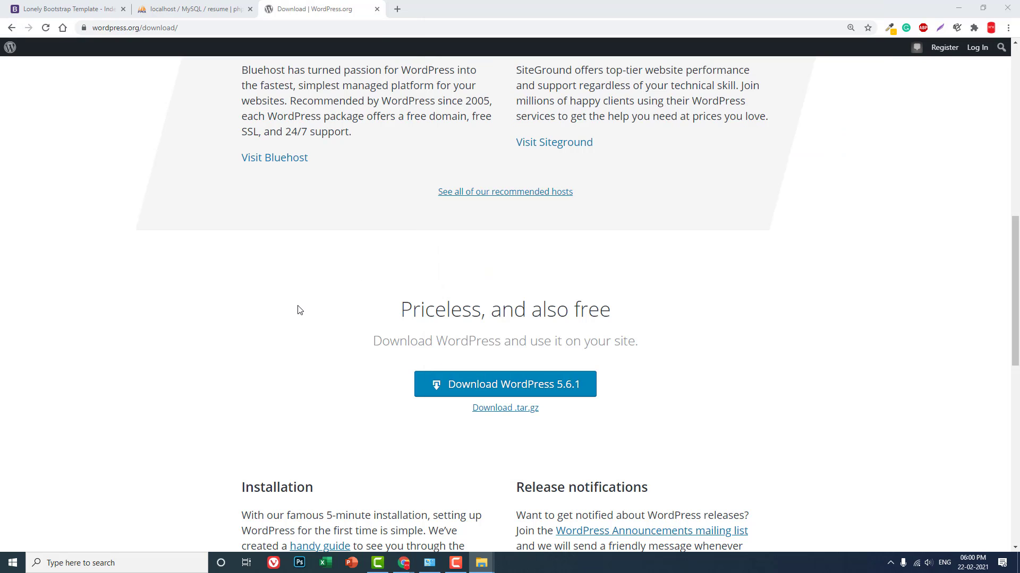
pyautogui.click(397, 9)
pyautogui.write('lo')
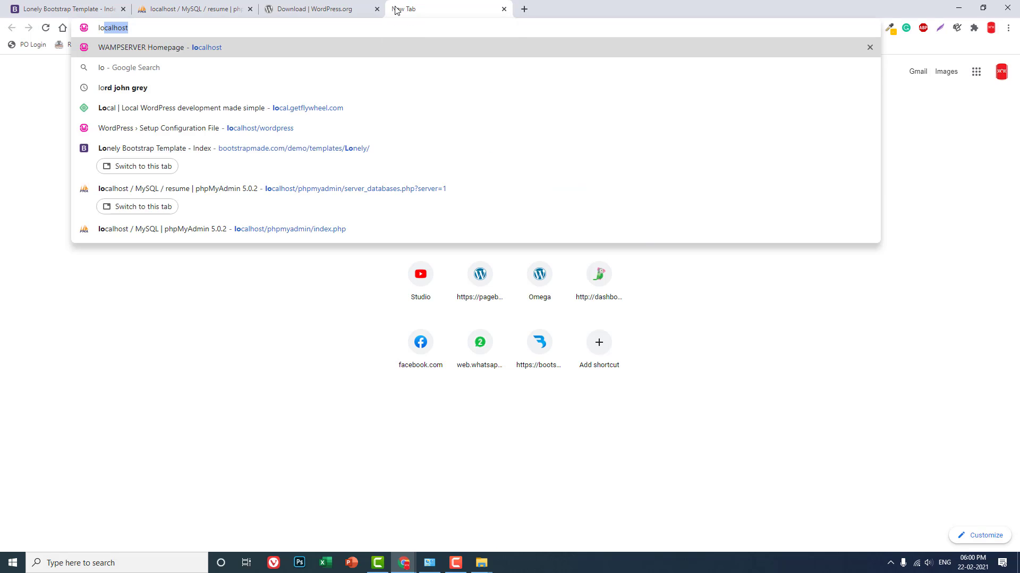
pyautogui.write('calhost/reu')
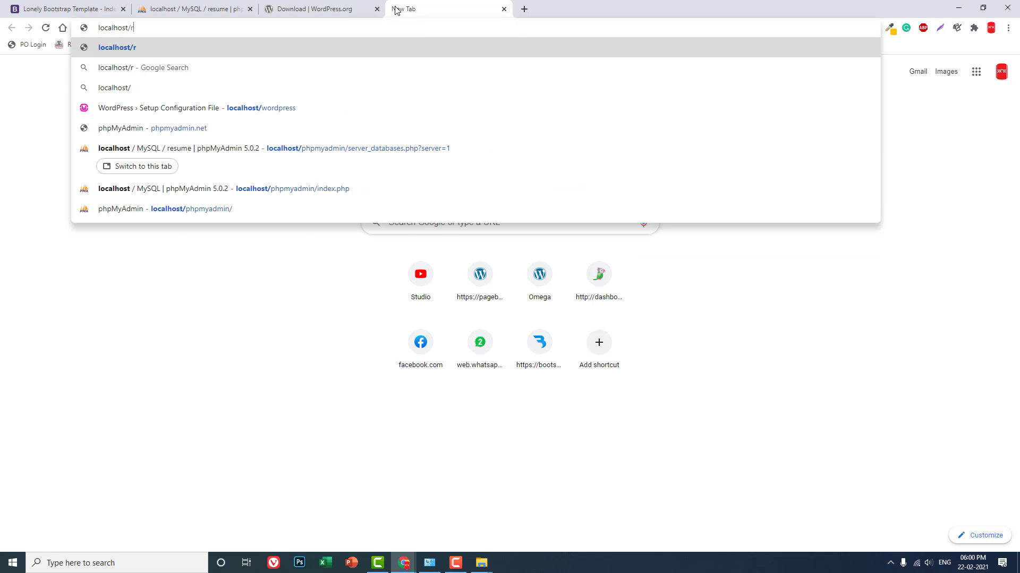
pyautogui.press('BackSpace')
pyautogui.press('BackSpace')
pyautogui.write('esume')
pyautogui.press('Return')
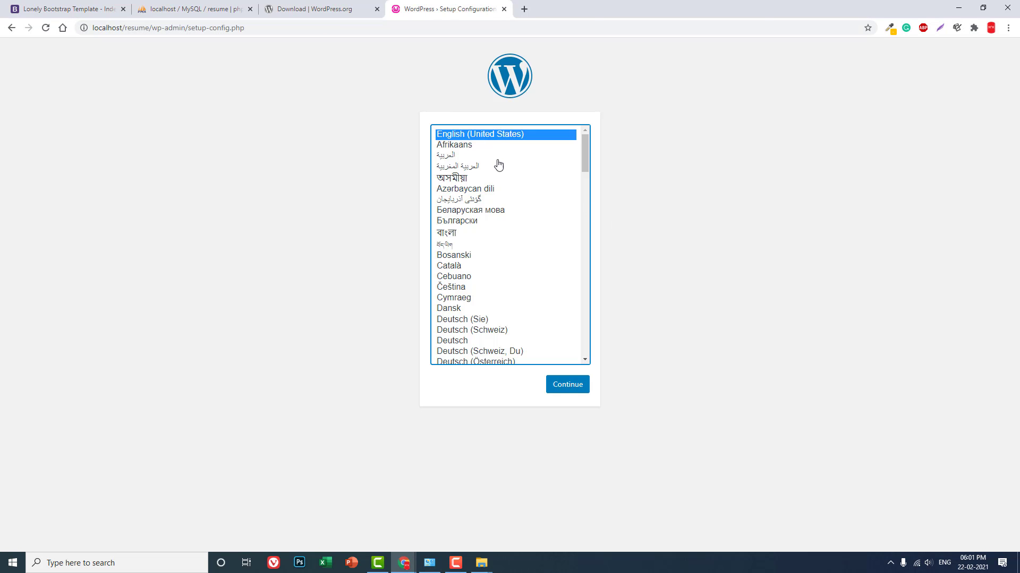
# Choose English (United States) and enter database name resume, checking it against phpMyAdmin
pyautogui.click(563, 389)
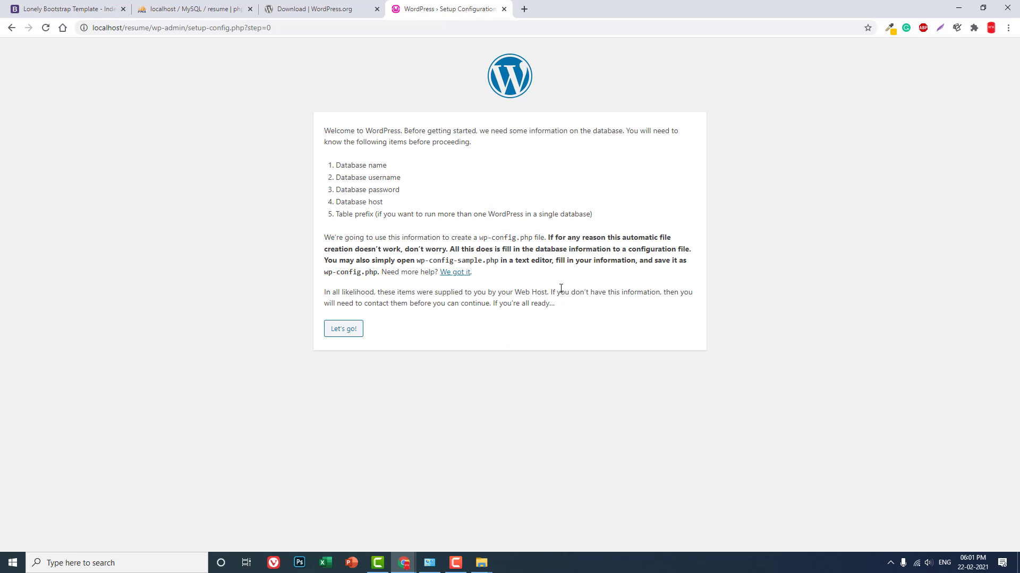
pyautogui.click(351, 330)
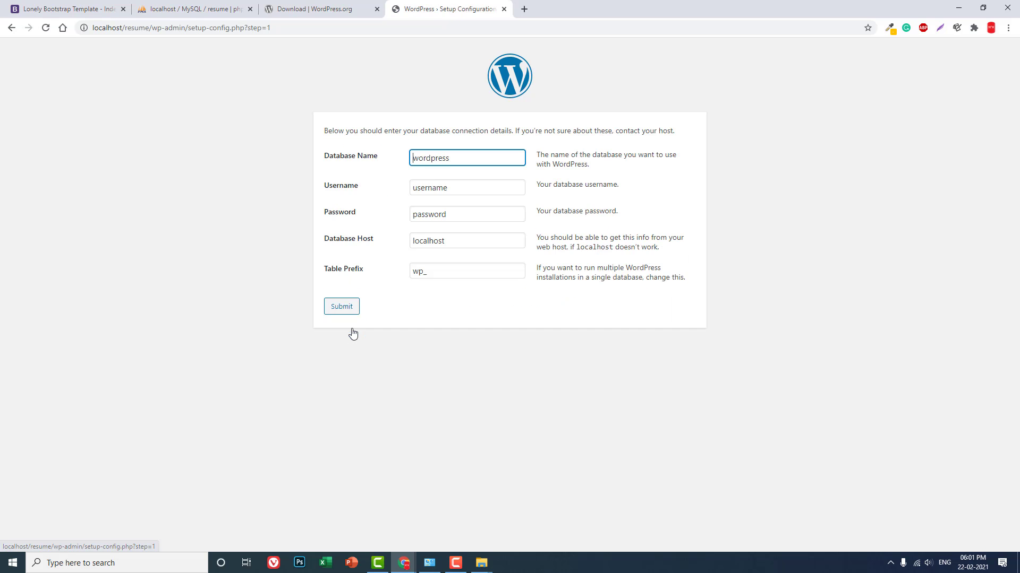
pyautogui.moveTo(470, 160); pyautogui.dragTo(220, 159)
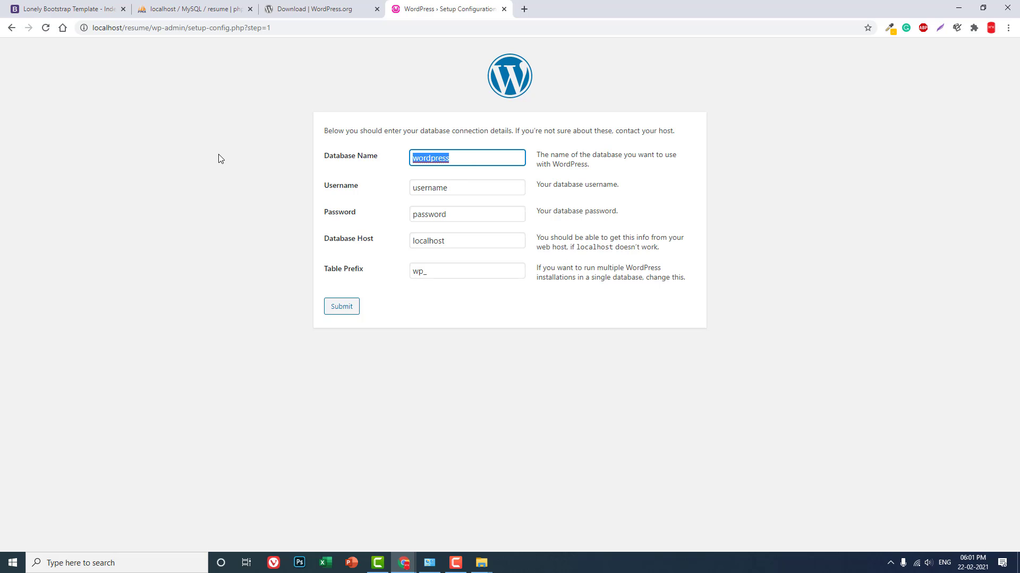
pyautogui.write('reu')
pyautogui.write('ume')
pyautogui.click(191, 9)
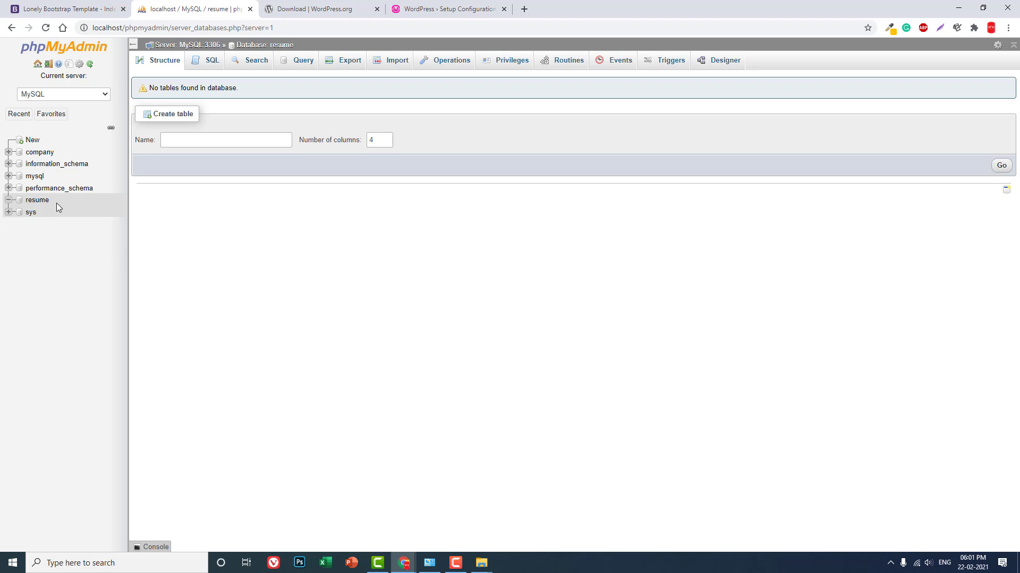
pyautogui.click(443, 7)
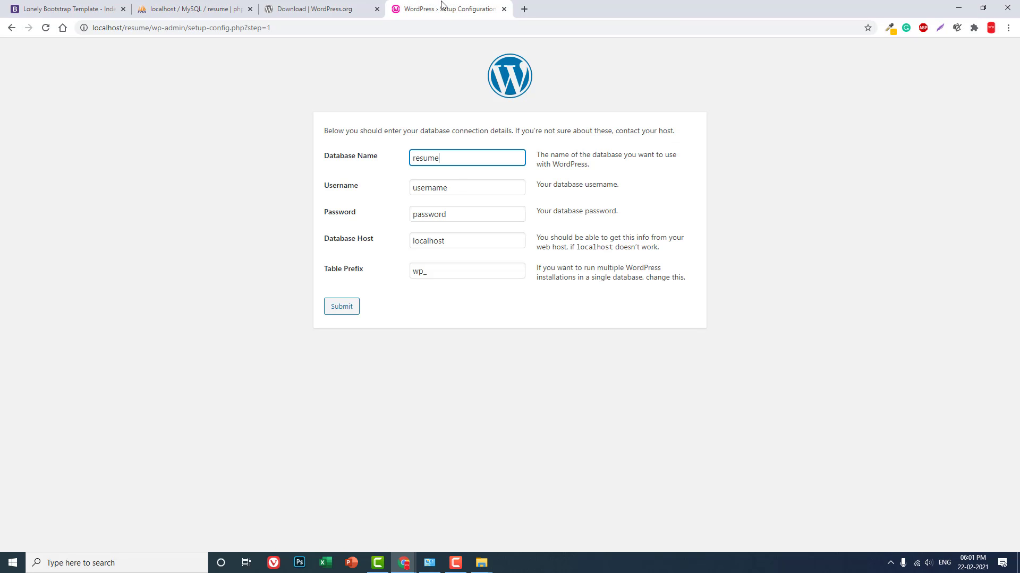
# Set database username root with an empty password and submit the connection details
pyautogui.moveTo(464, 188); pyautogui.dragTo(285, 190)
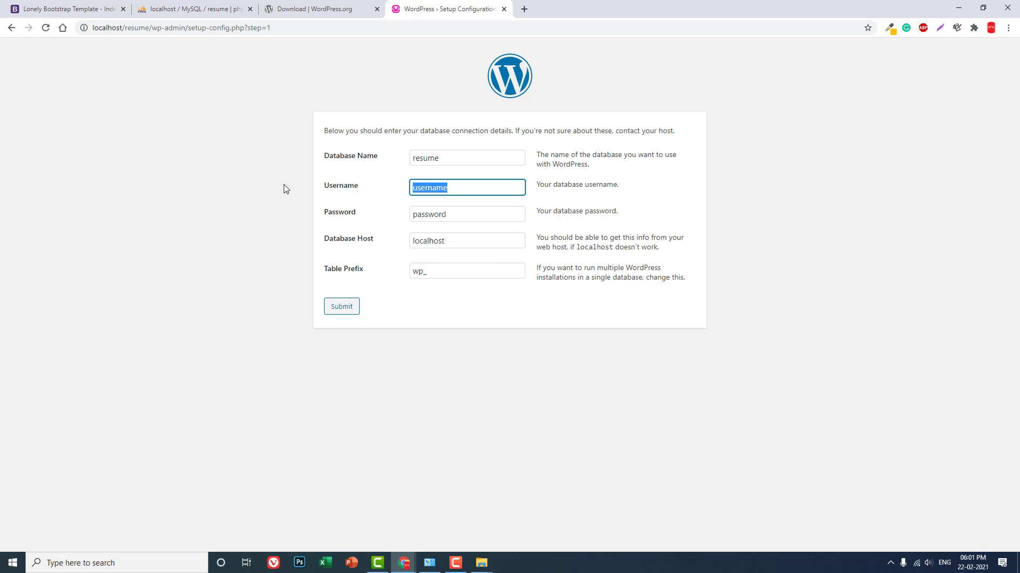
pyautogui.write('root')
pyautogui.press('Tab')
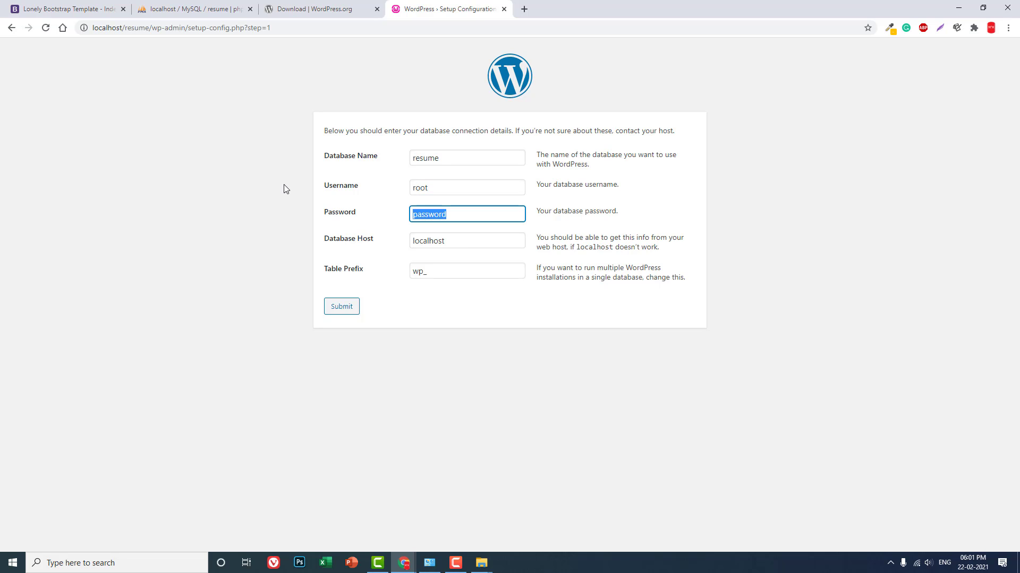
pyautogui.press('BackSpace')
pyautogui.click(405, 299)
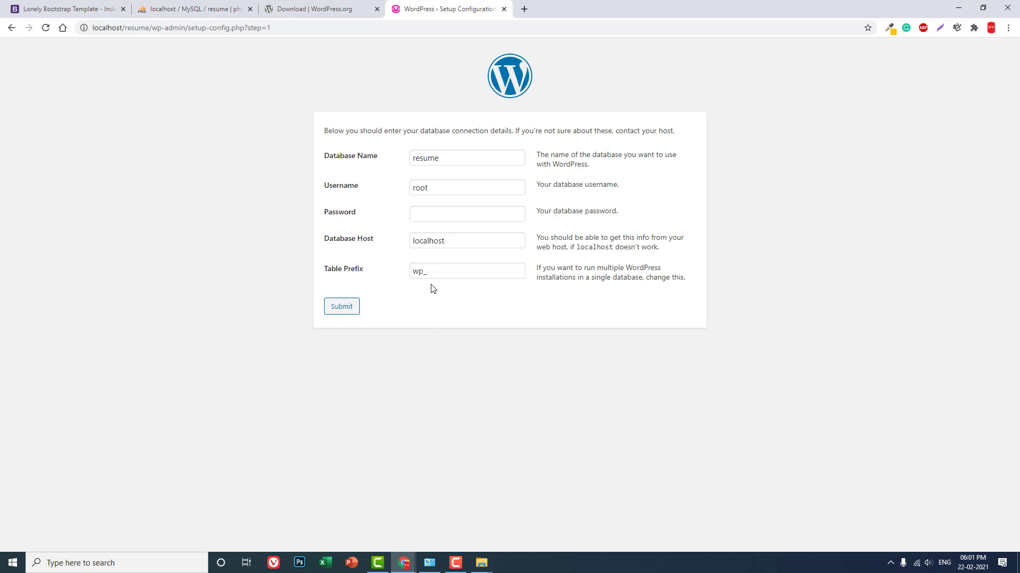
pyautogui.click(344, 307)
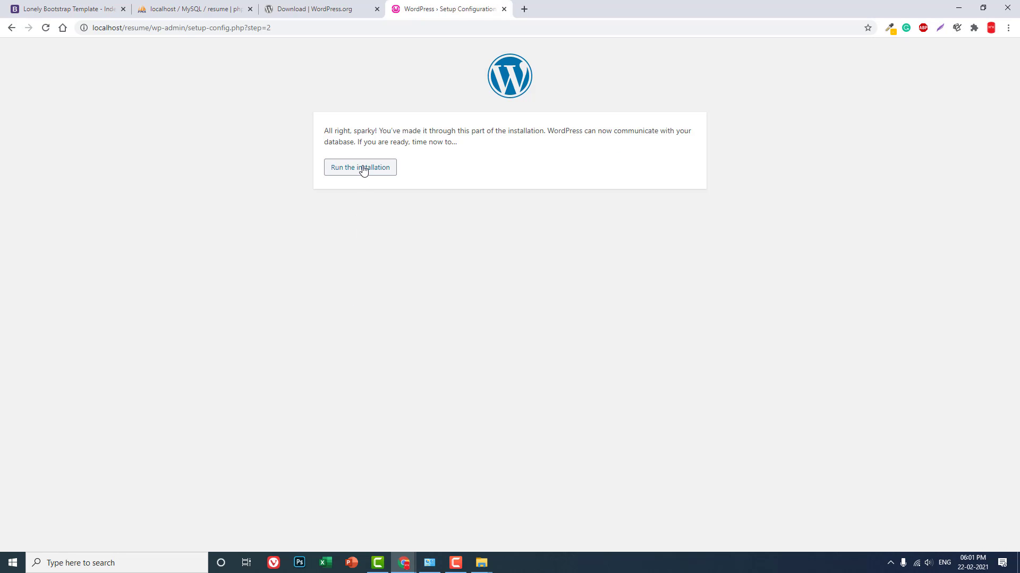
# Install WordPress with site title Resume, an admin username, a confirmed weak password and the owner's e-mail
pyautogui.click(362, 168)
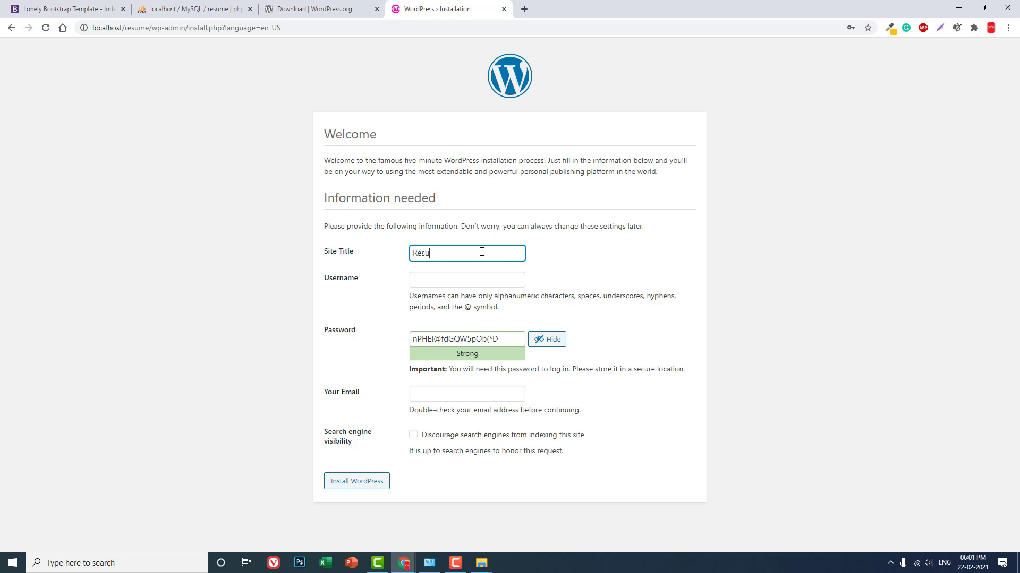
pyautogui.press('Tab')
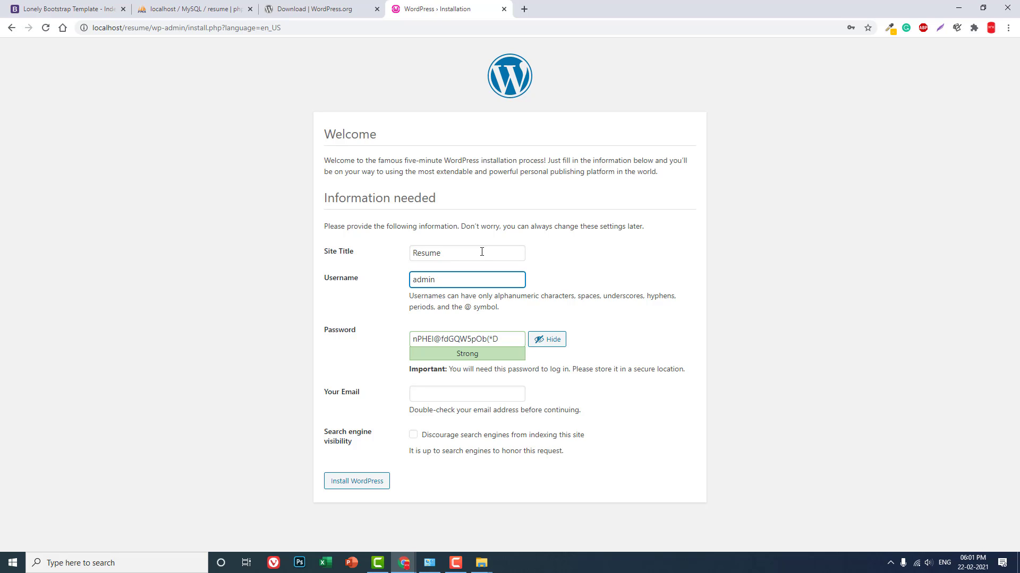
pyautogui.press('Tab')
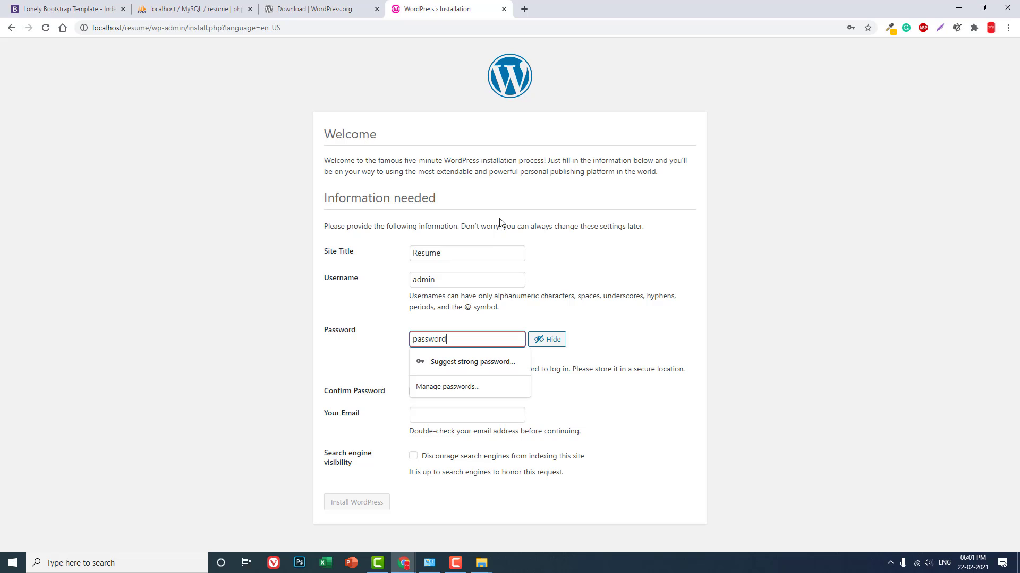
pyautogui.click(423, 392)
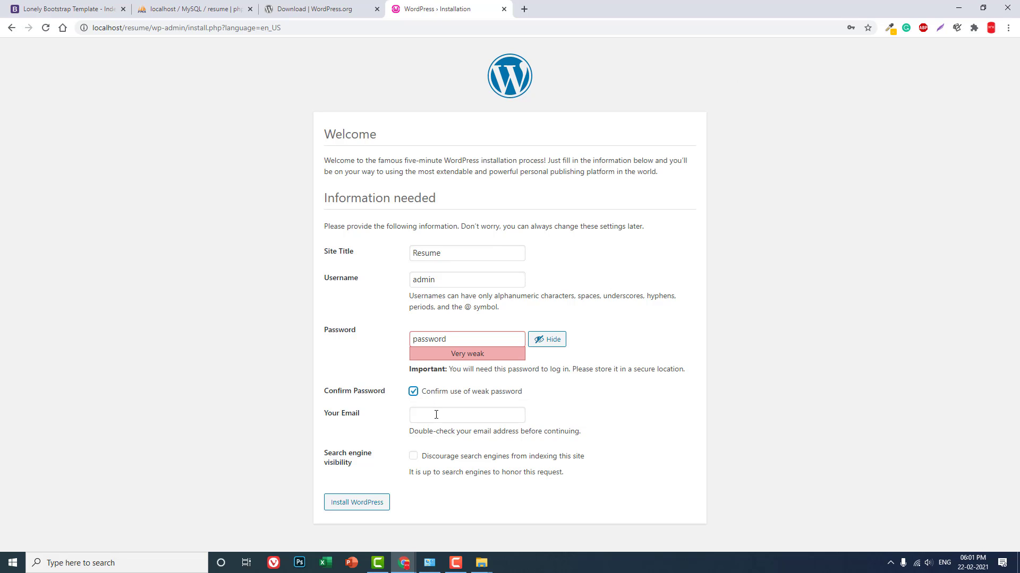
pyautogui.click(444, 416)
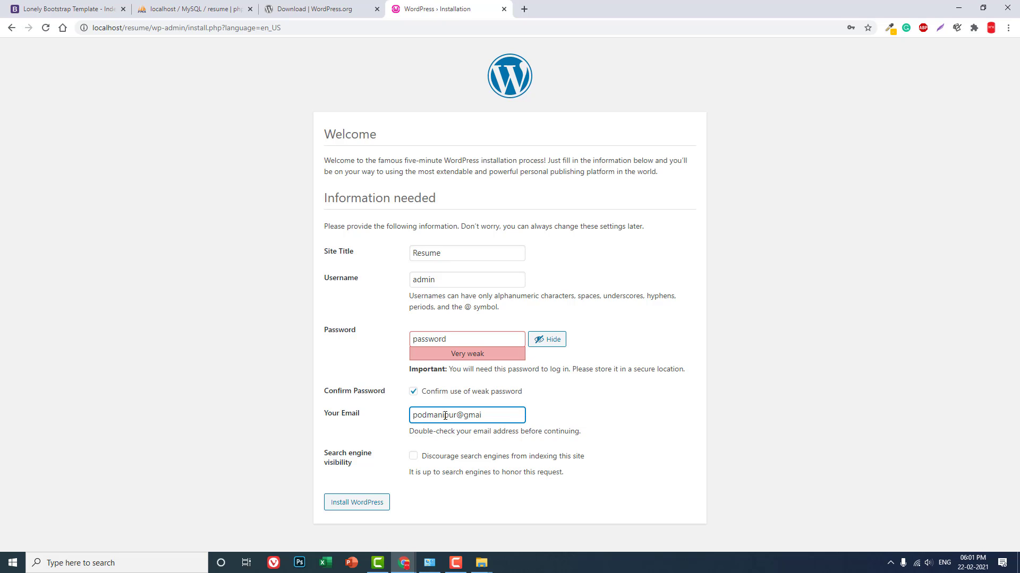
pyautogui.click(373, 505)
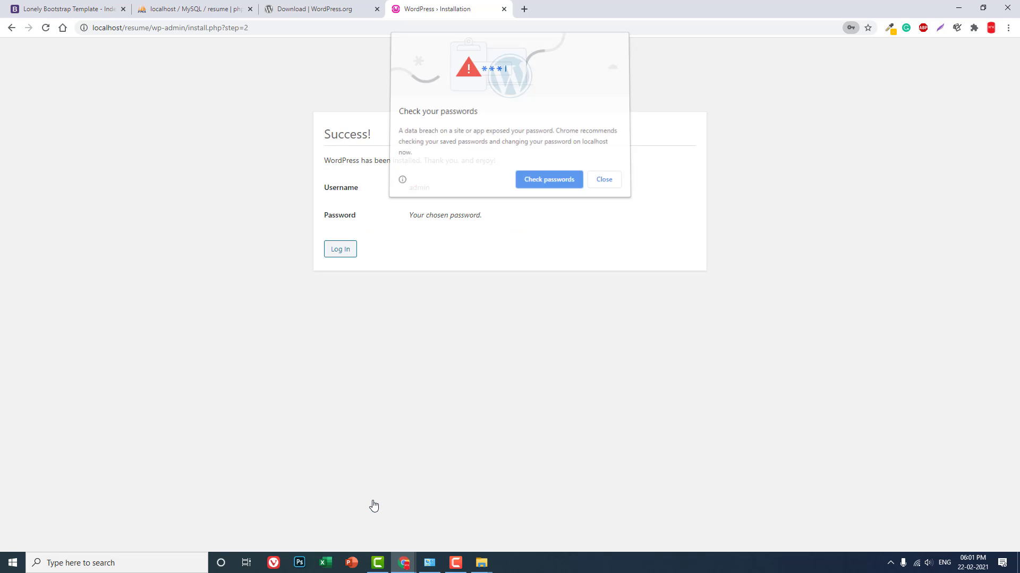
# Log in with username admin and its password, dismissing Chrome's password prompts
pyautogui.click(604, 181)
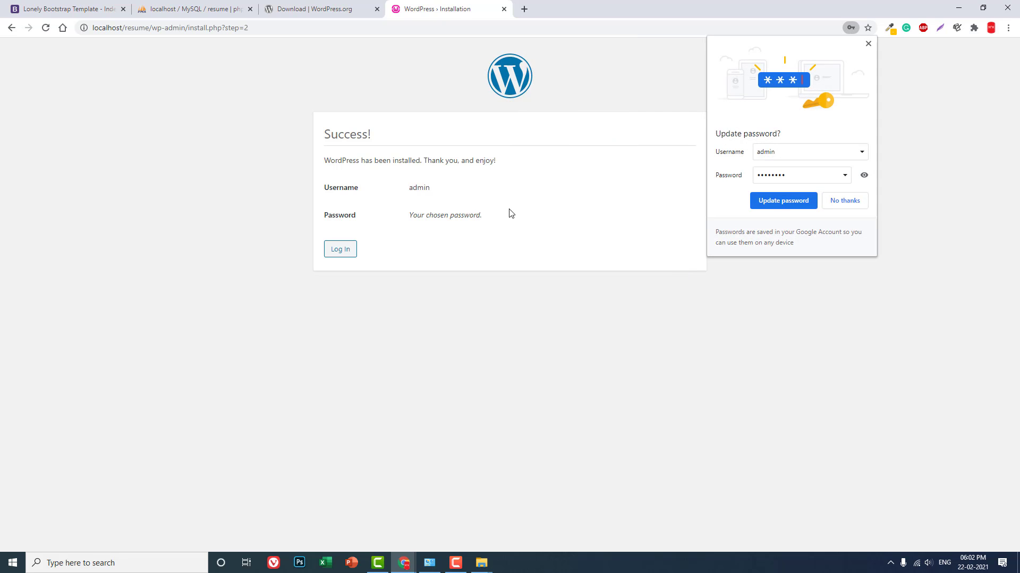
pyautogui.click(338, 249)
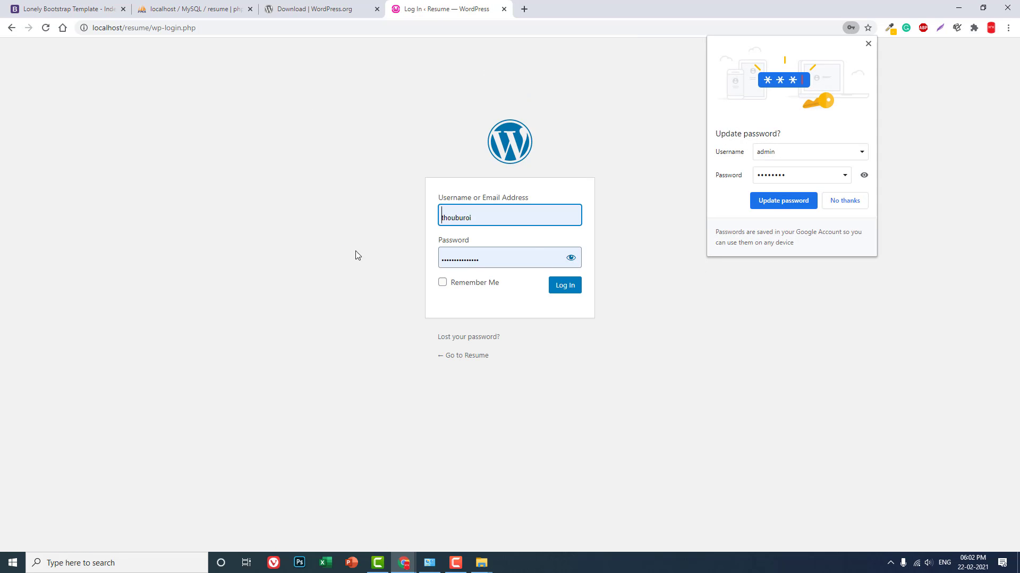
pyautogui.doubleClick(521, 221)
pyautogui.write('admin')
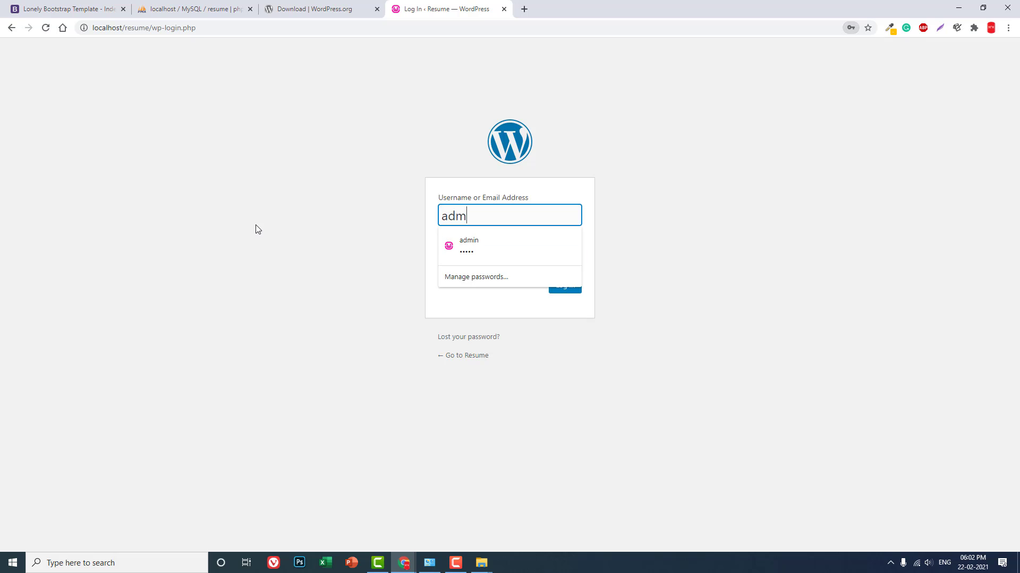
pyautogui.press('Tab')
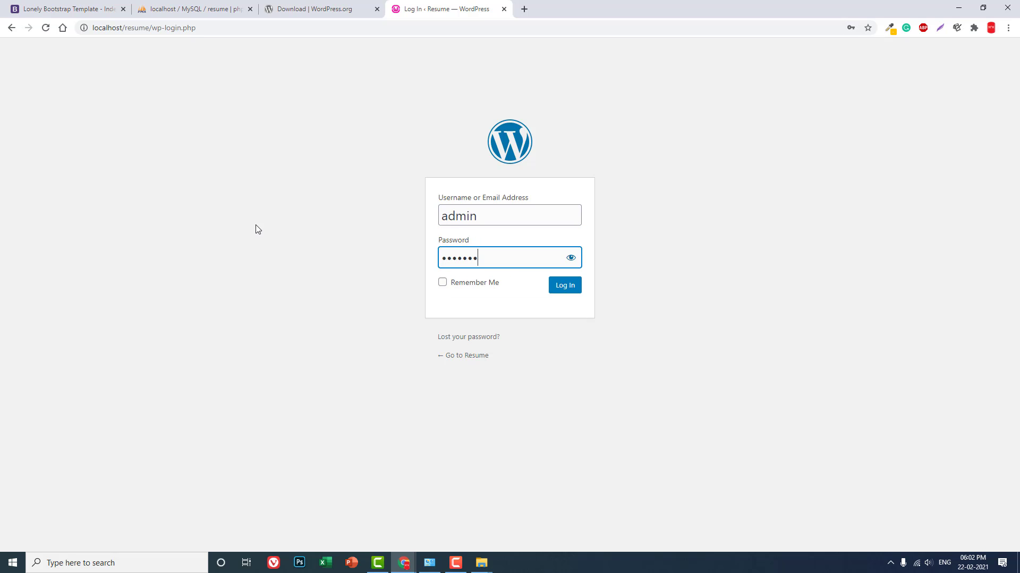
pyautogui.press('Return')
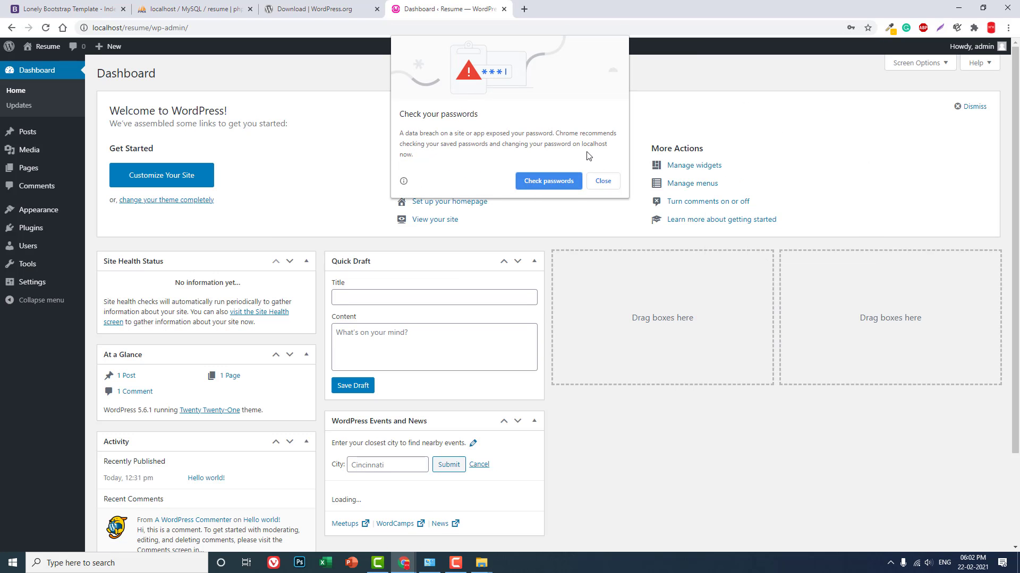
pyautogui.click(603, 180)
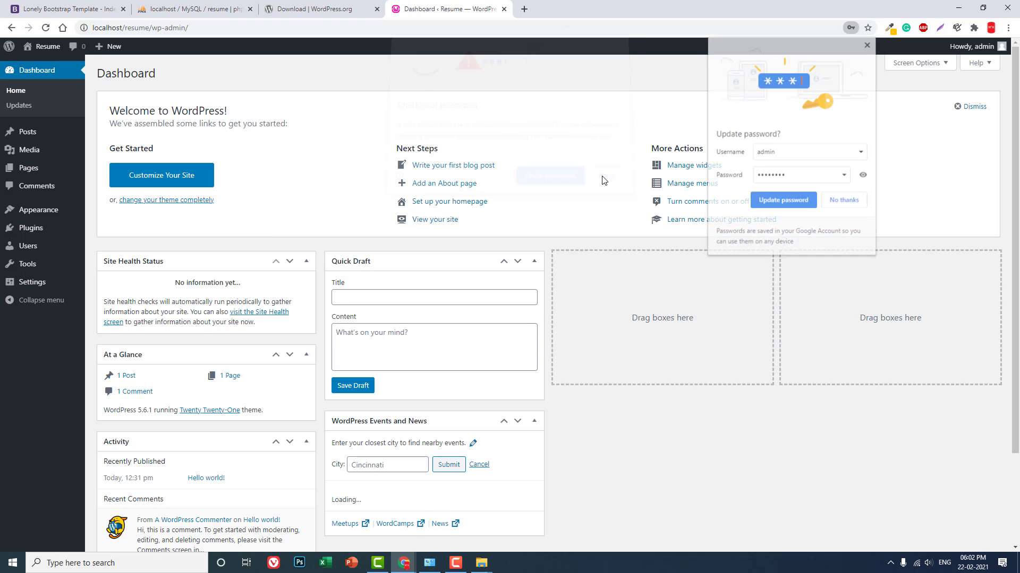
pyautogui.click(843, 207)
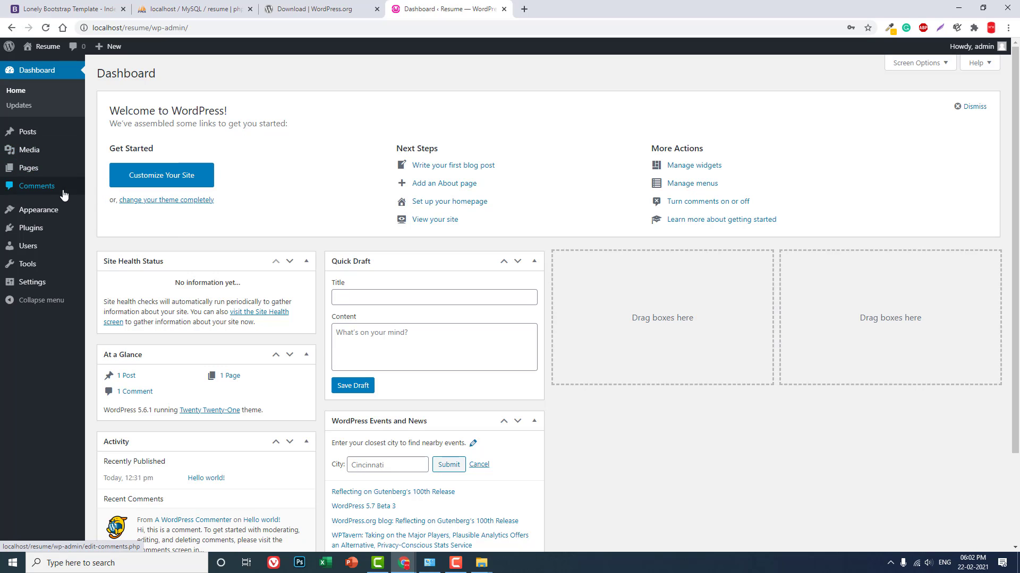
# Trash the Hello world! post, then delete it permanently from the trash
pyautogui.click(51, 133)
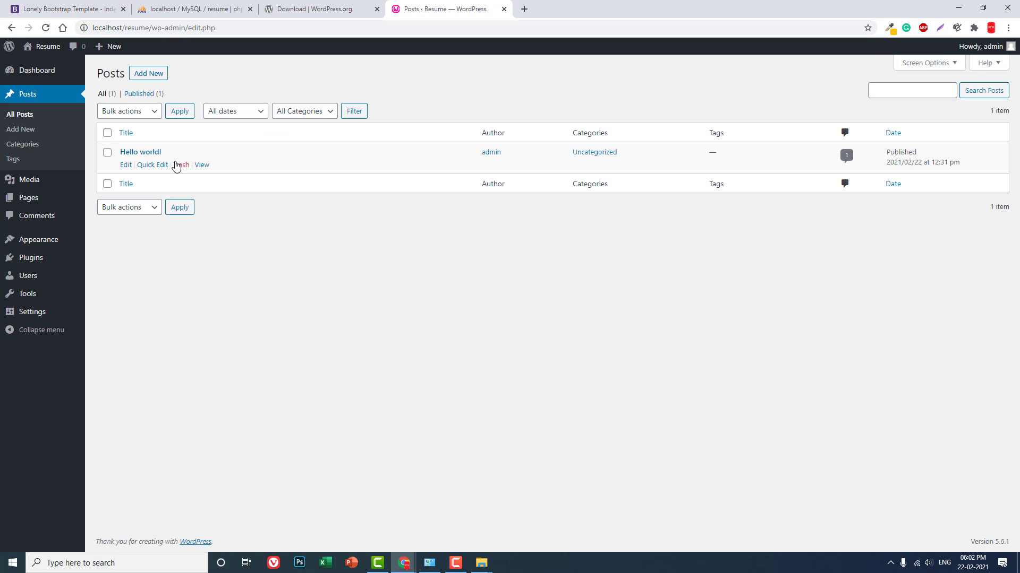
pyautogui.click(181, 166)
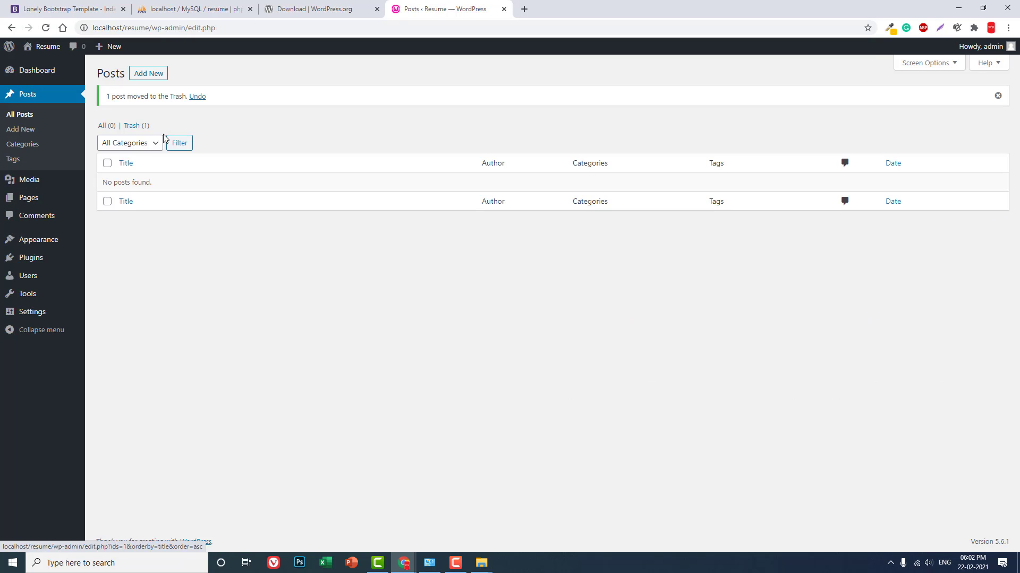
pyautogui.click(143, 127)
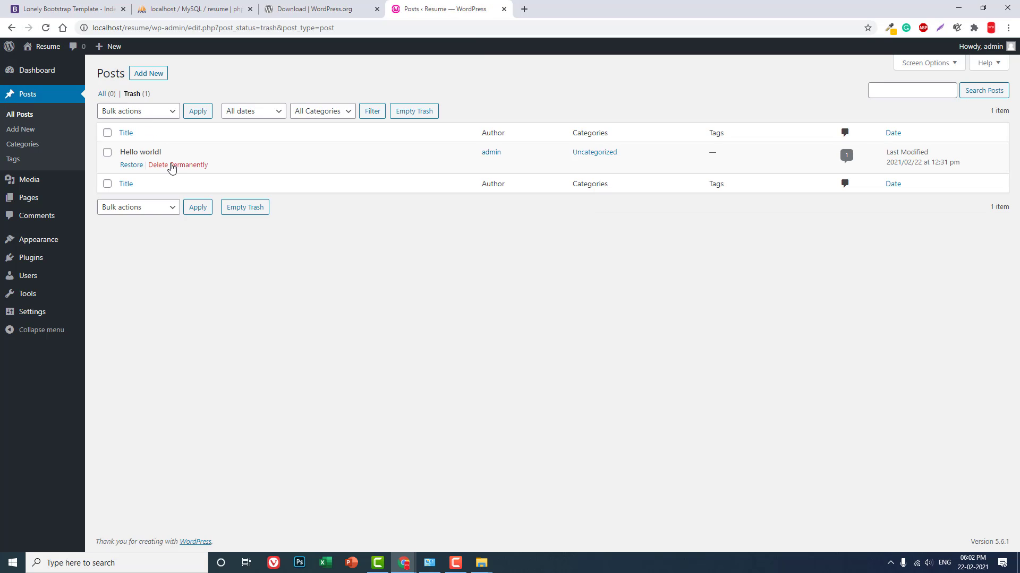
pyautogui.click(171, 165)
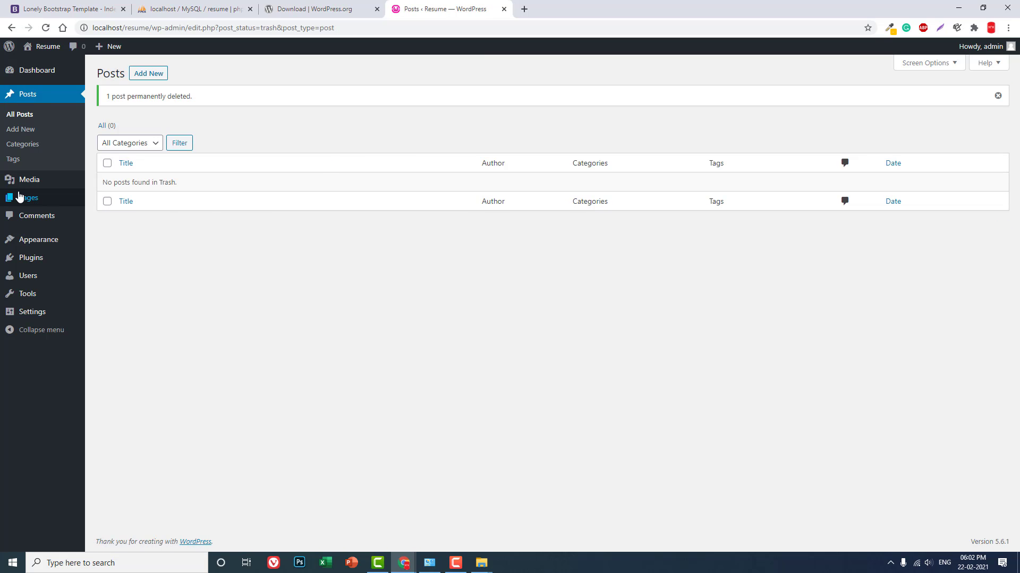
# Bulk-trash and permanently delete the Privacy Policy and Sample Page pages, then check Comments
pyautogui.click(29, 201)
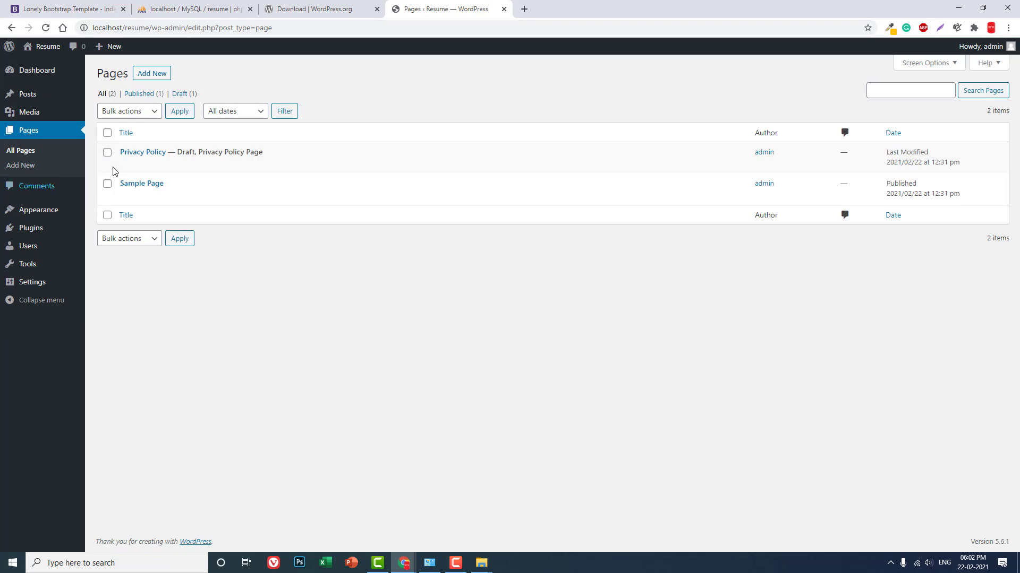
pyautogui.click(108, 134)
pyautogui.click(139, 111)
pyautogui.click(144, 146)
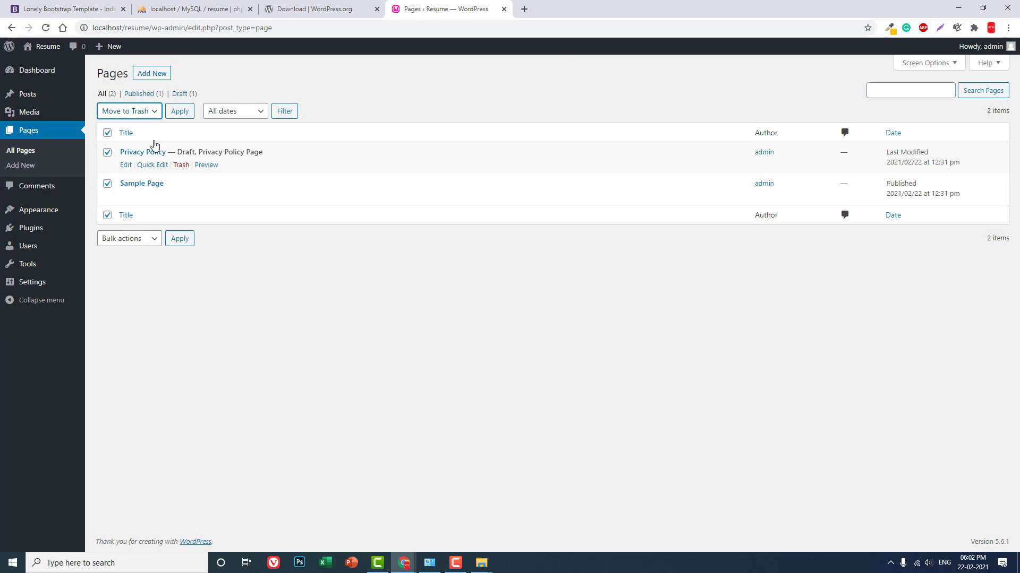
pyautogui.click(180, 111)
pyautogui.click(136, 126)
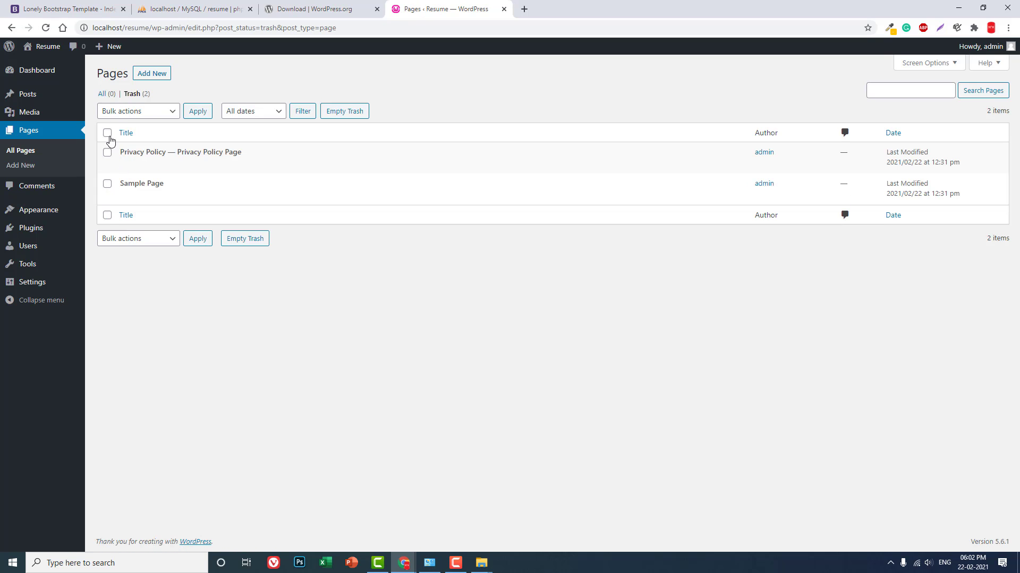
pyautogui.click(107, 133)
pyautogui.click(139, 112)
pyautogui.click(136, 146)
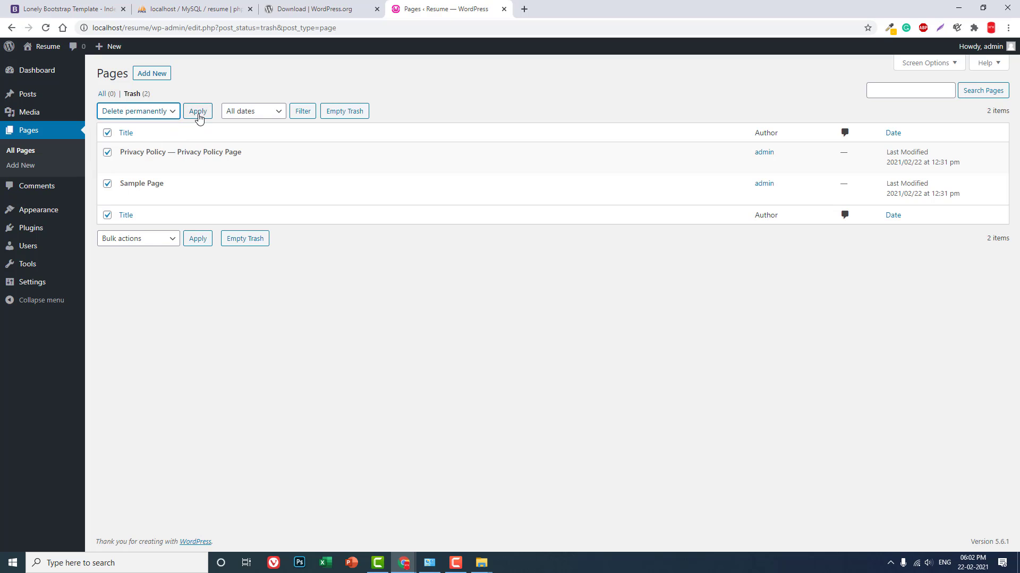
pyautogui.click(198, 113)
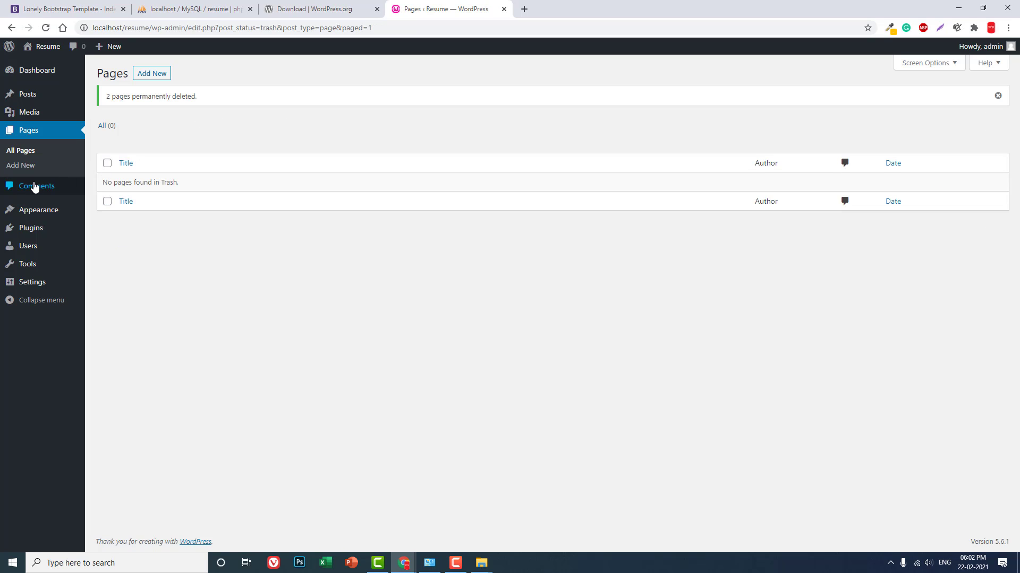
pyautogui.click(34, 186)
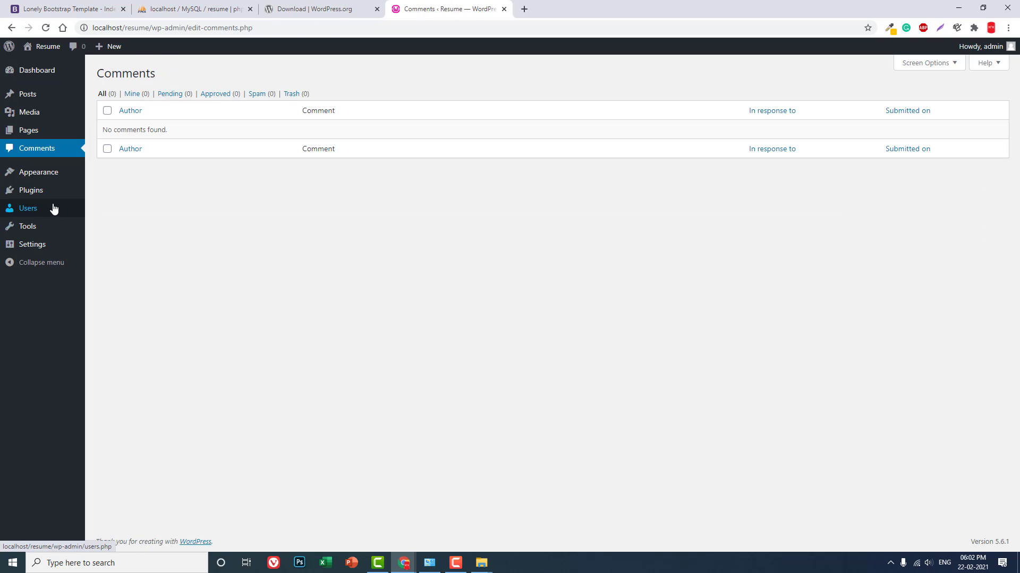
# Bulk-delete the Akismet Anti-Spam and Hello Dolly plugins
pyautogui.click(50, 196)
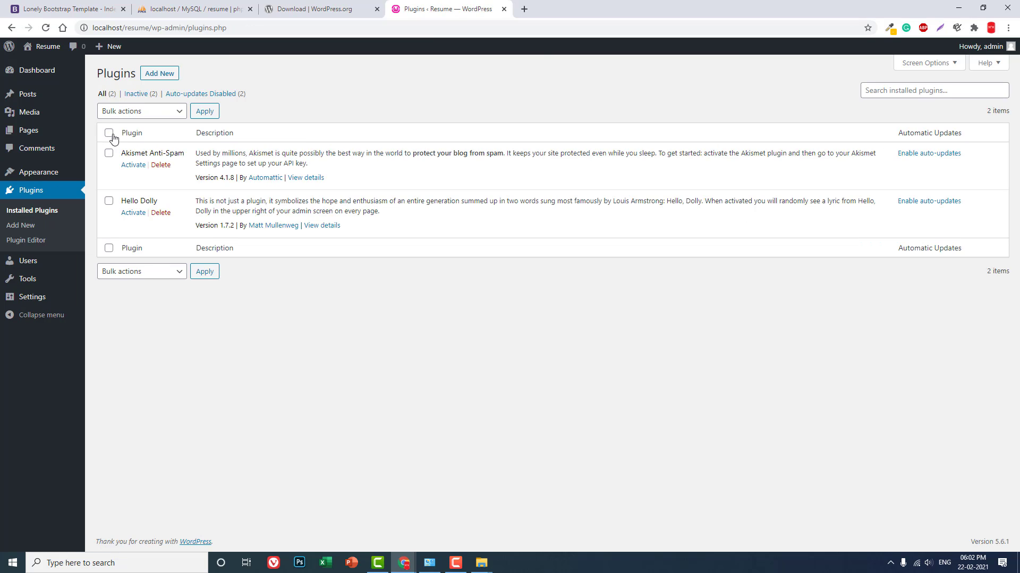
pyautogui.click(109, 133)
pyautogui.click(149, 111)
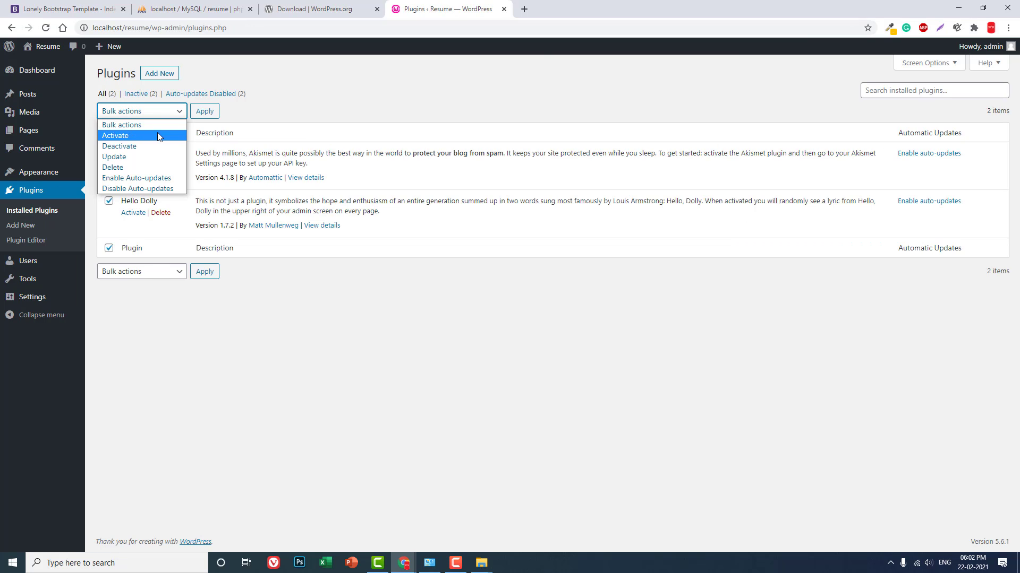
pyautogui.click(147, 167)
pyautogui.click(205, 113)
pyautogui.click(565, 103)
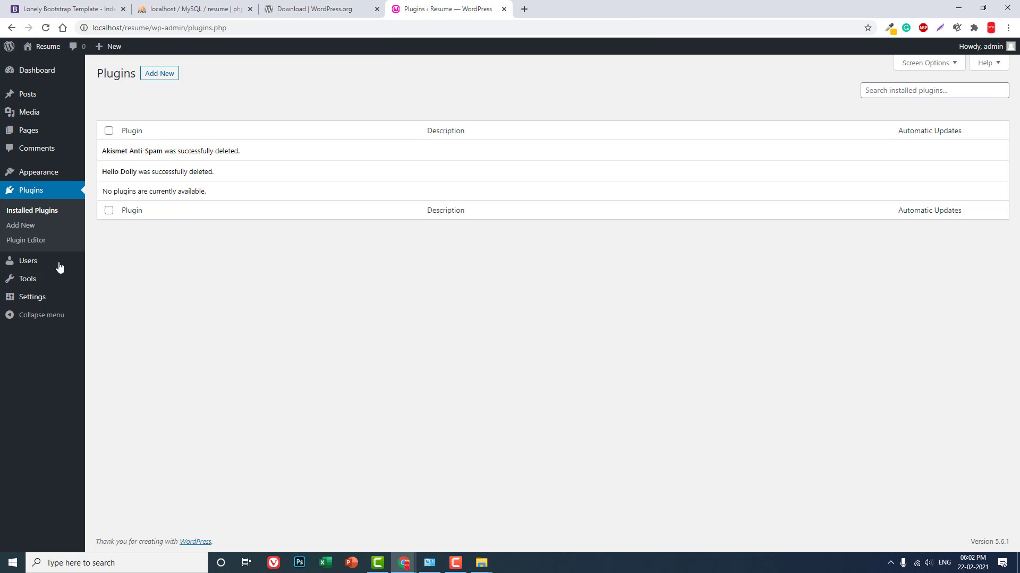
# Delete the unused Twenty Nineteen and Twenty Twenty themes
pyautogui.moveTo(50, 175)
pyautogui.click(113, 179)
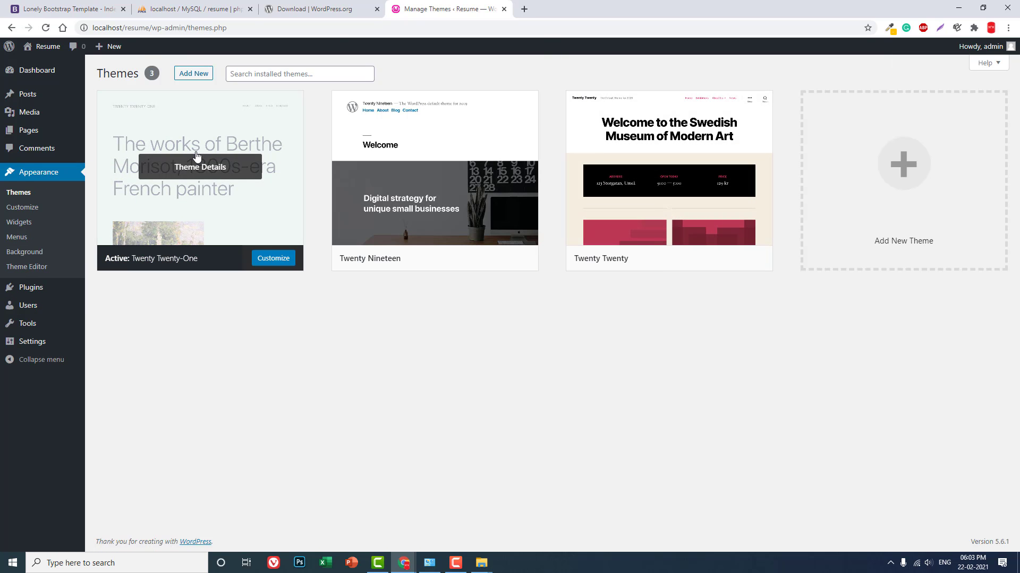
pyautogui.click(382, 164)
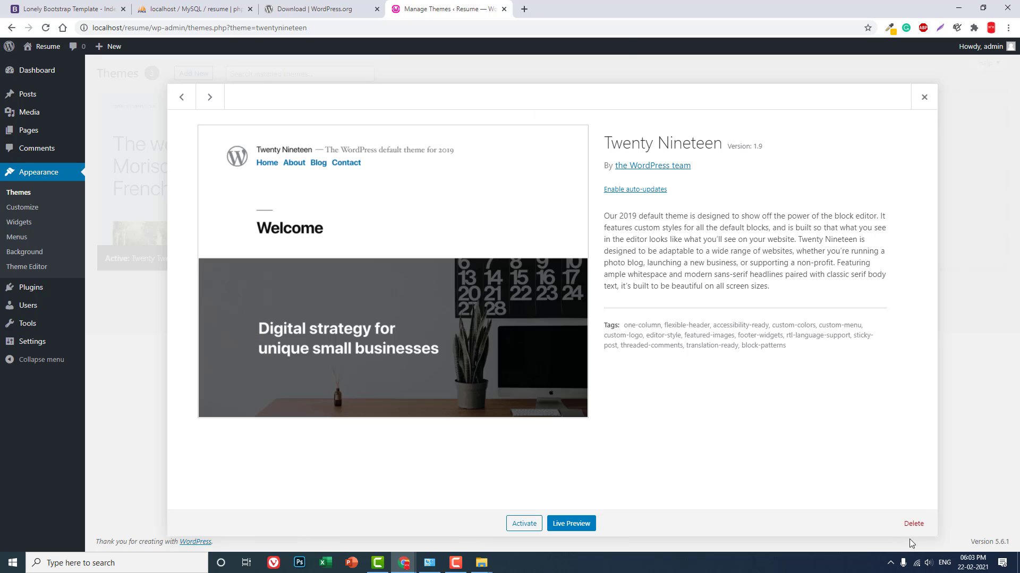
pyautogui.click(920, 526)
pyautogui.click(567, 109)
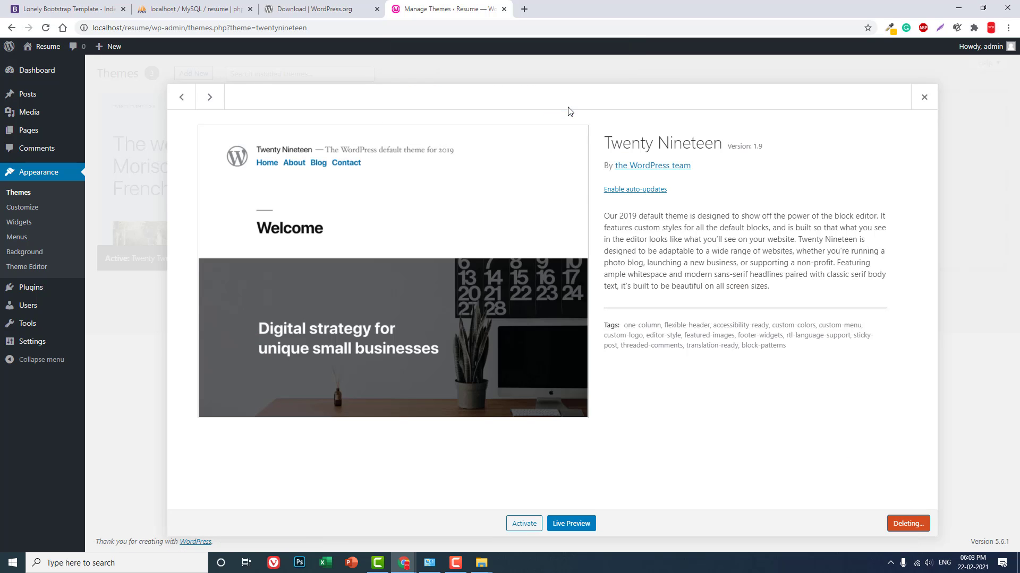
pyautogui.click(425, 157)
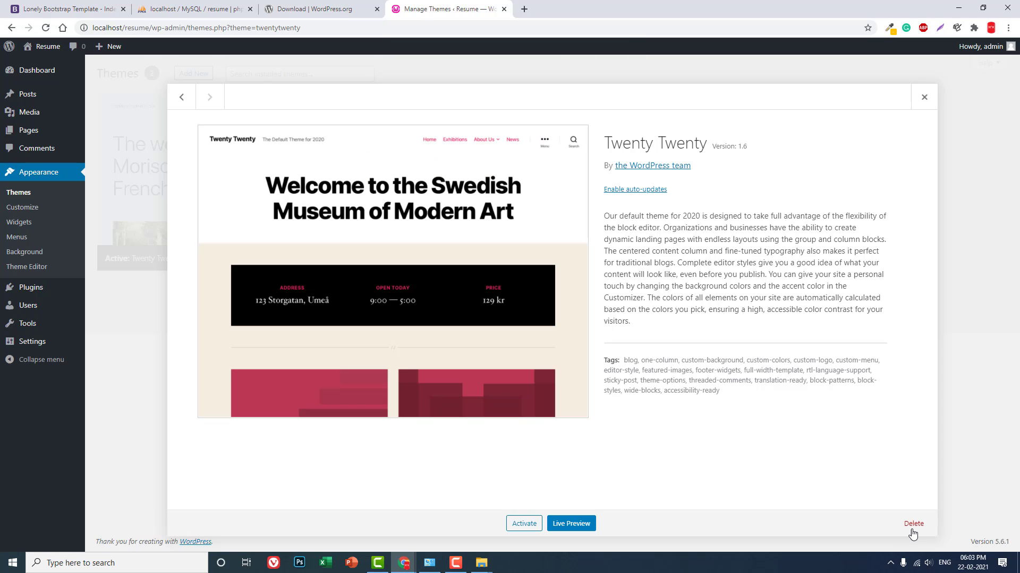
pyautogui.click(892, 523)
pyautogui.click(561, 106)
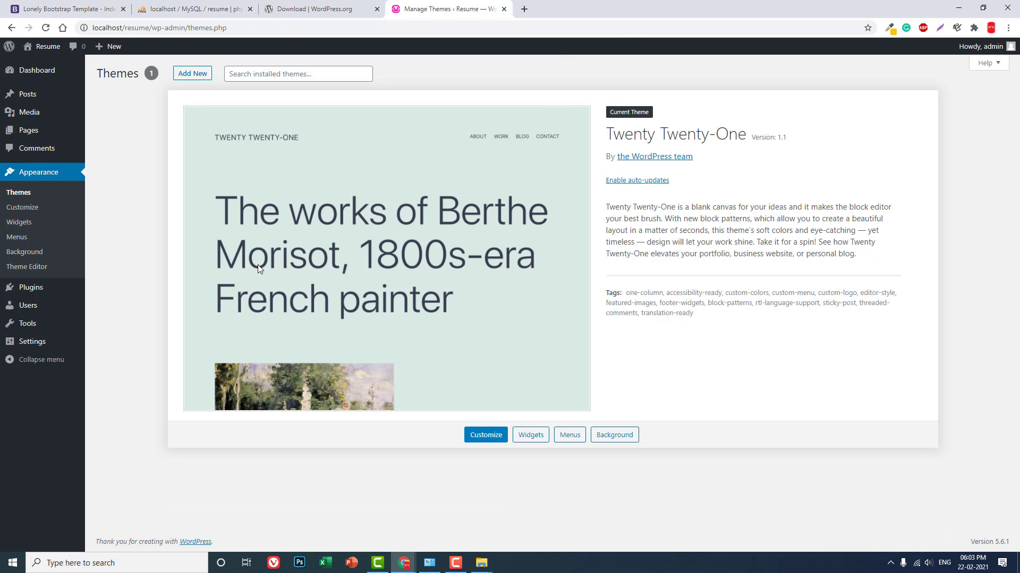
# Switch the permalink structure to Post name (/%postname%/) and save the change
pyautogui.moveTo(60, 295)
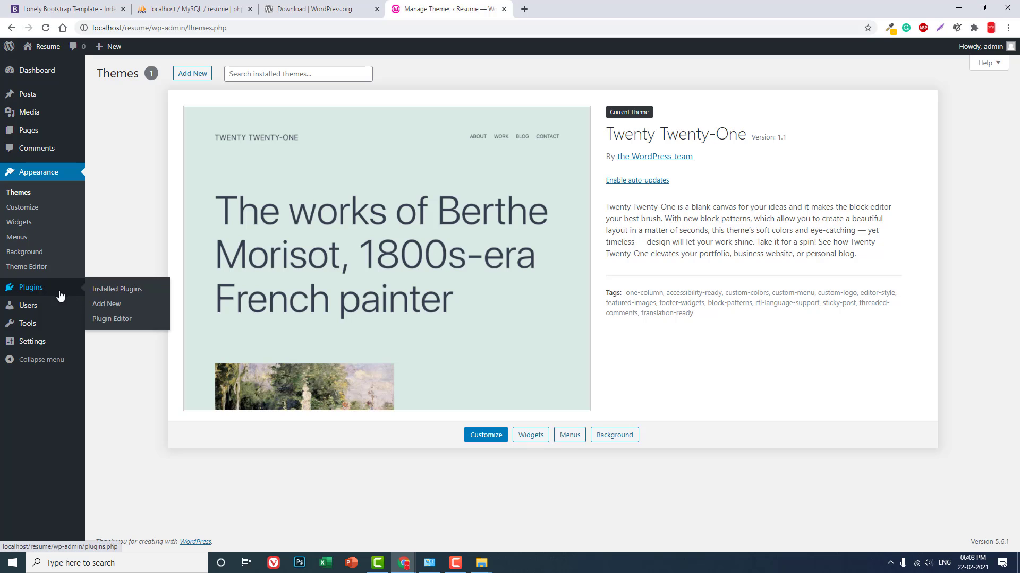
pyautogui.moveTo(45, 343)
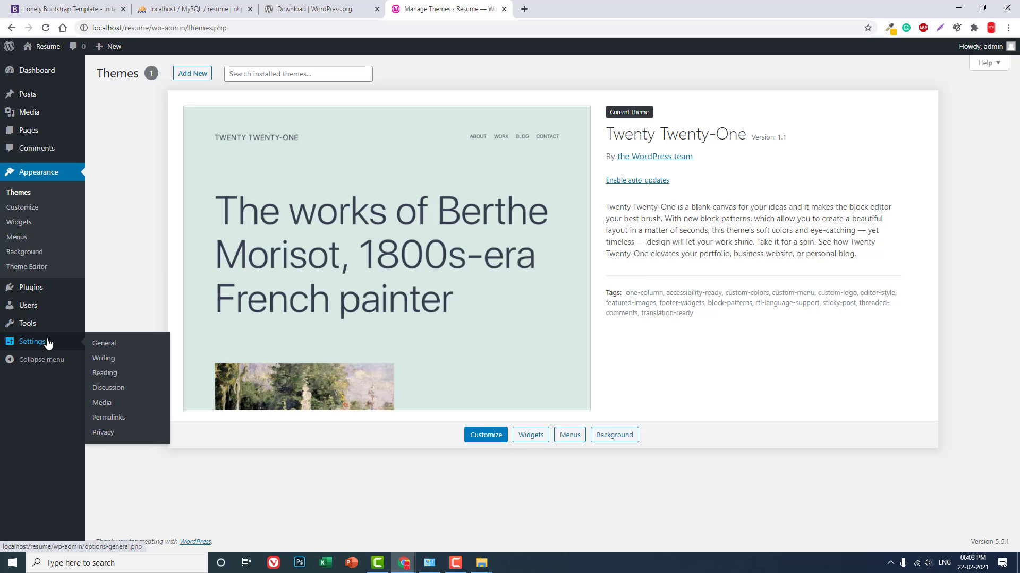
pyautogui.click(121, 419)
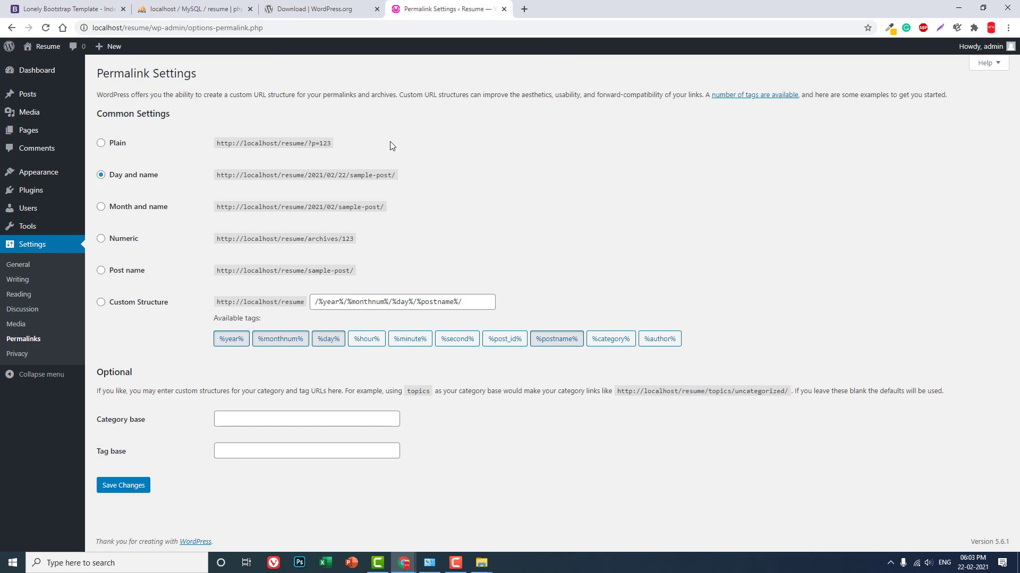
pyautogui.click(118, 271)
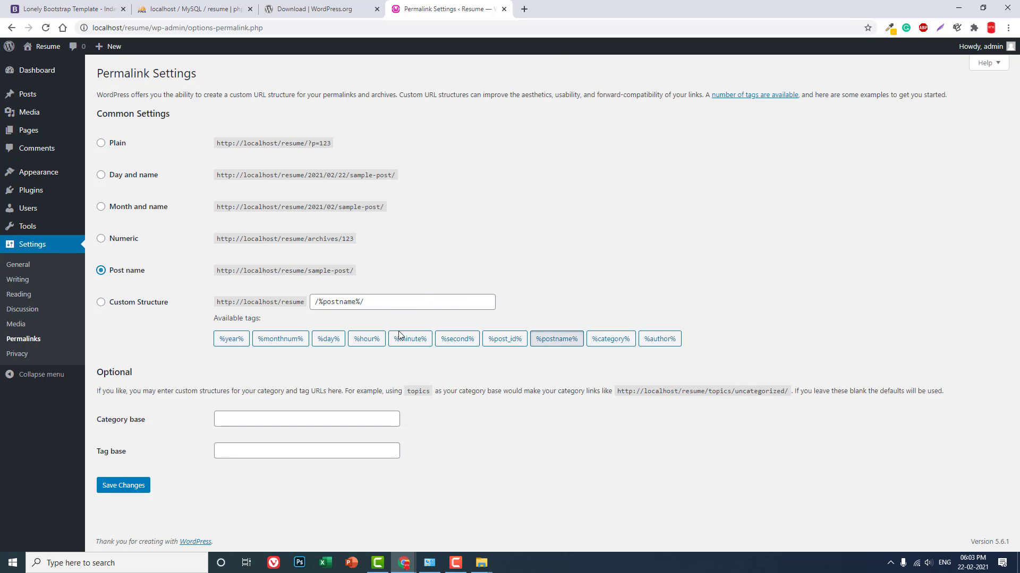
pyautogui.click(141, 485)
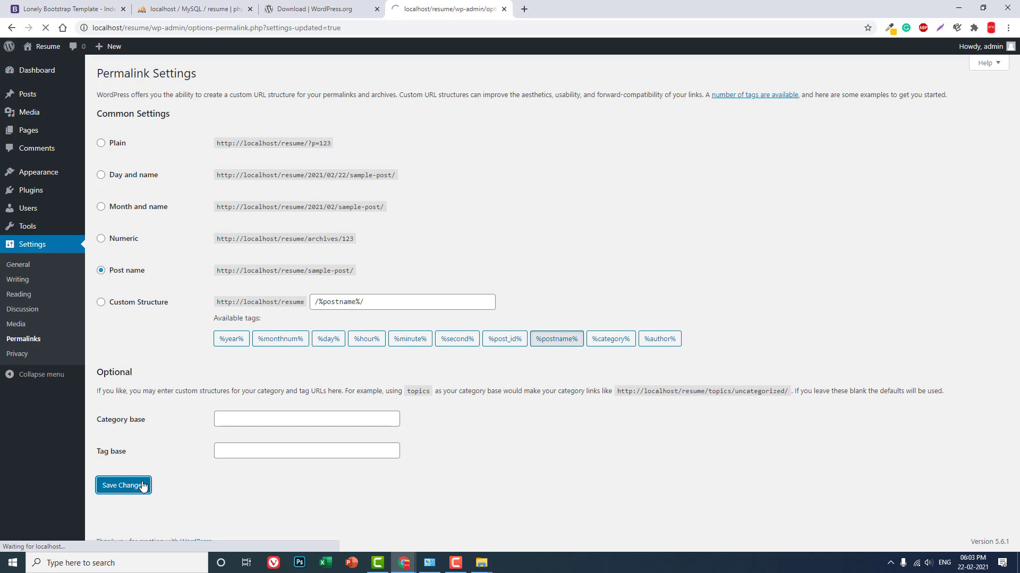
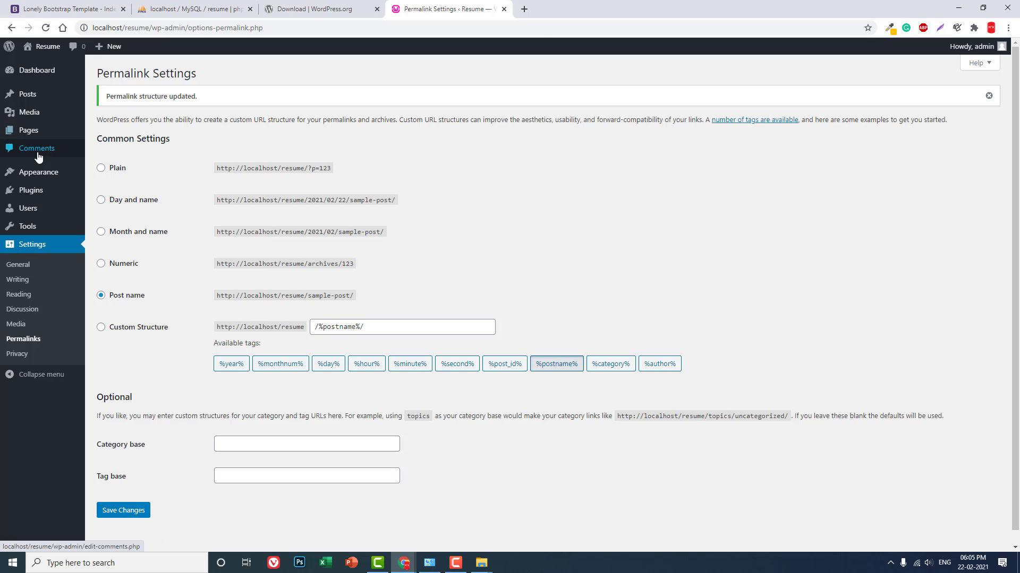
# Search the WordPress plugin directory for 'elementor' on the Add Plugins page
pyautogui.moveTo(42, 192)
pyautogui.click(108, 207)
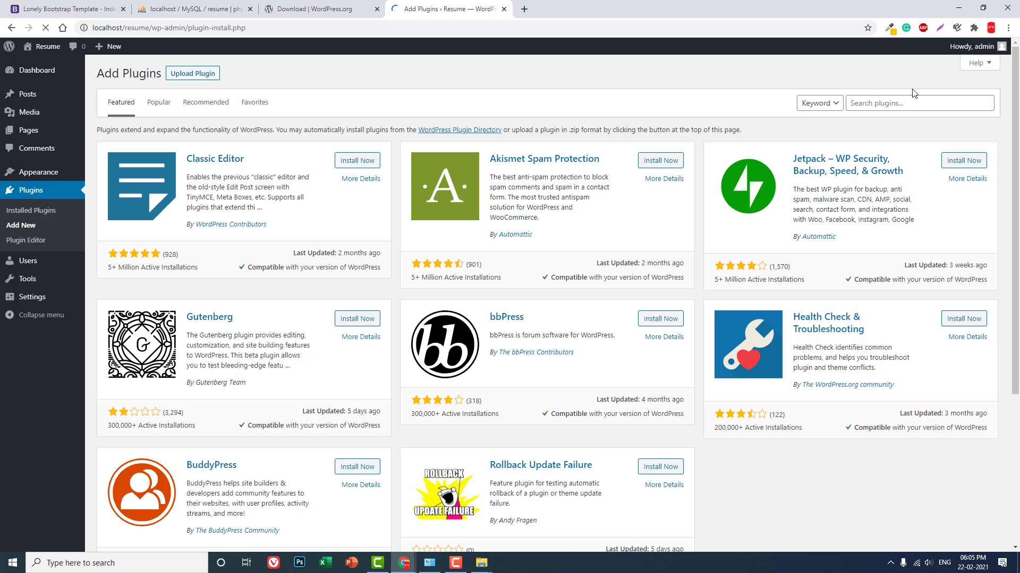
pyautogui.click(907, 104)
pyautogui.write('elementor')
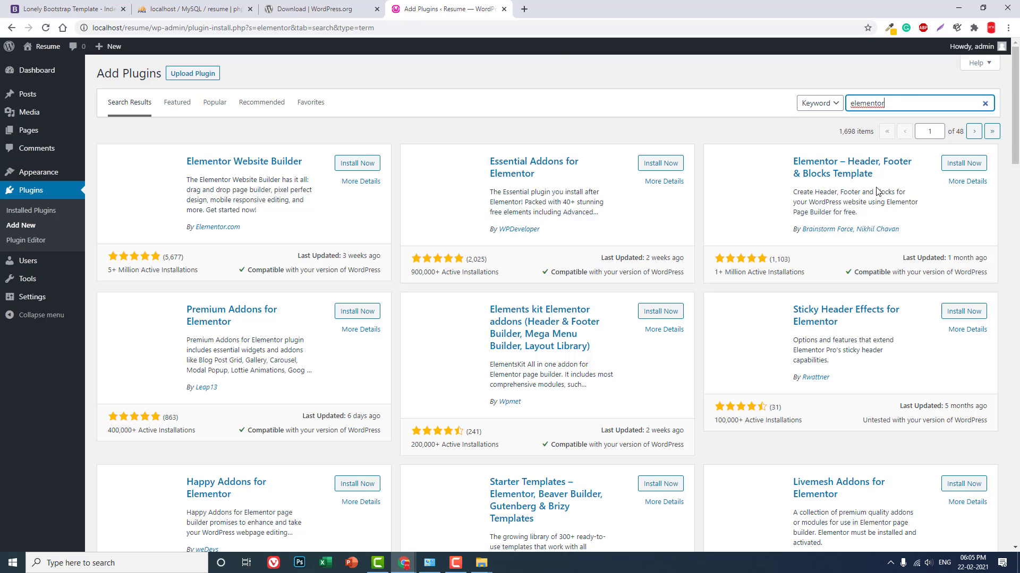
# Install Elementor Website Builder, Header Footer & Blocks, Sticky Header Effects and Unlimited Elements
pyautogui.click(359, 162)
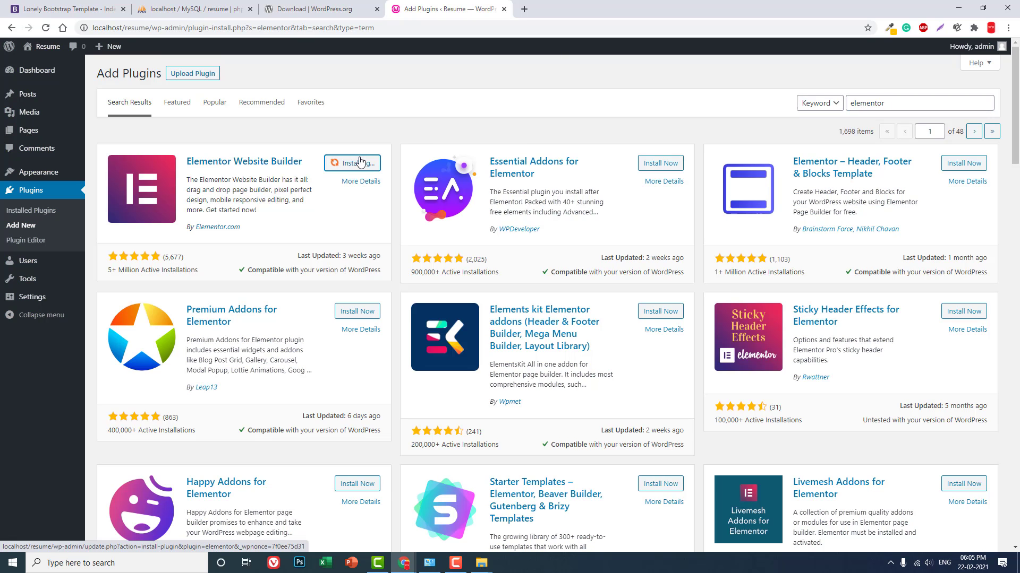
pyautogui.click(954, 165)
pyautogui.click(973, 317)
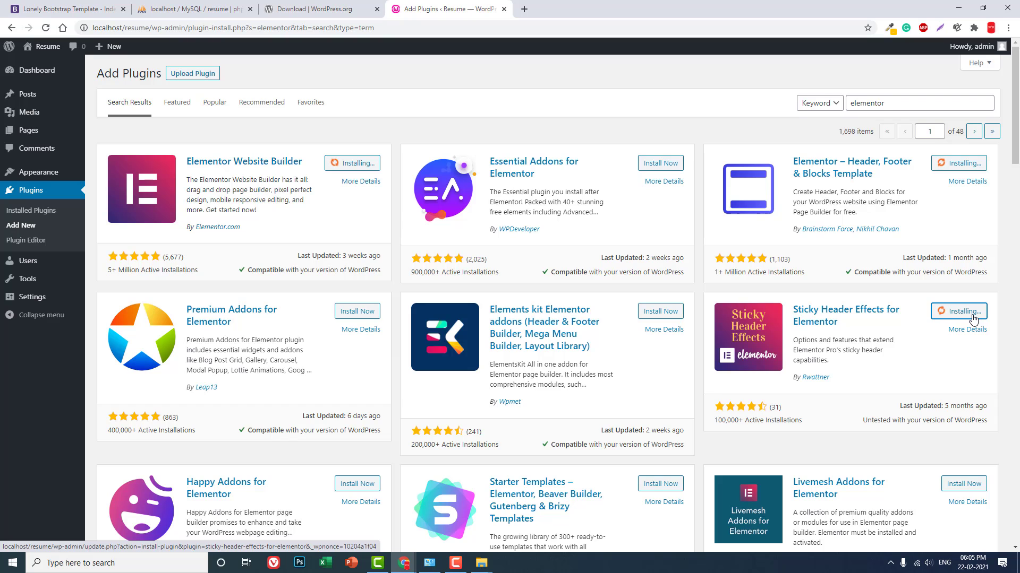
pyautogui.scroll(-6, 973, 318)
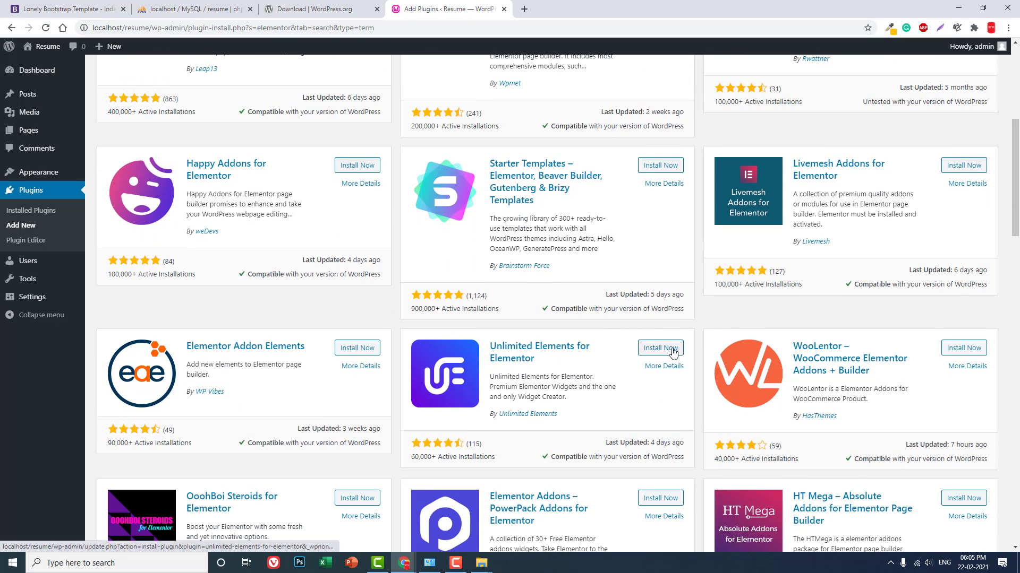
pyautogui.click(671, 349)
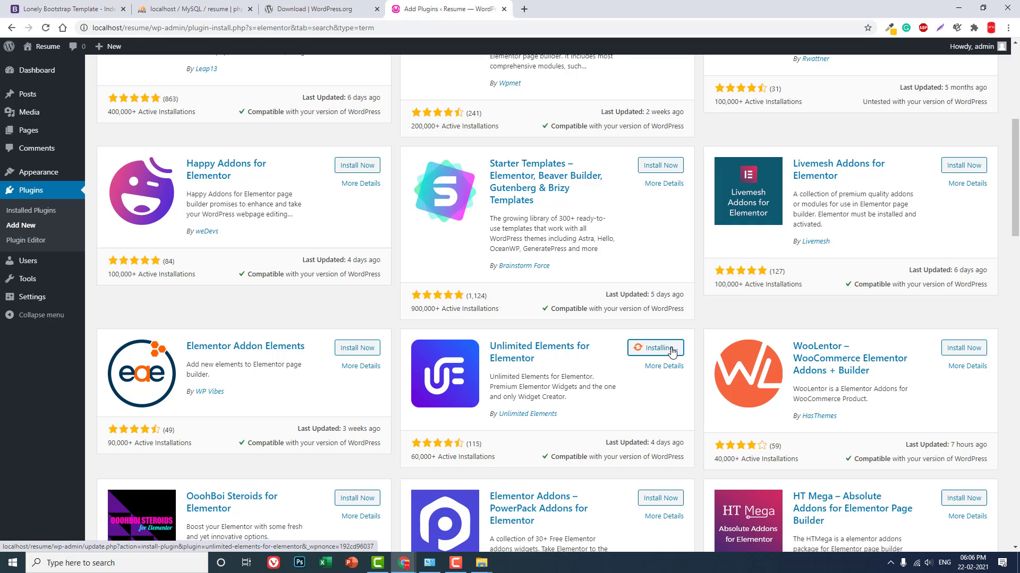
pyautogui.scroll(-2, 672, 351)
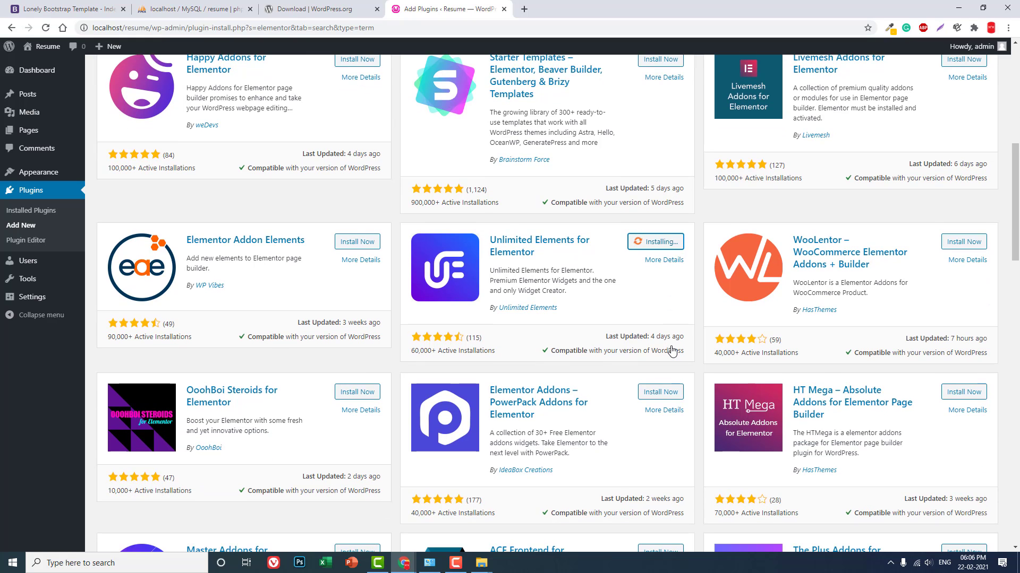
pyautogui.scroll(2, 670, 351)
pyautogui.scroll(-4, 671, 349)
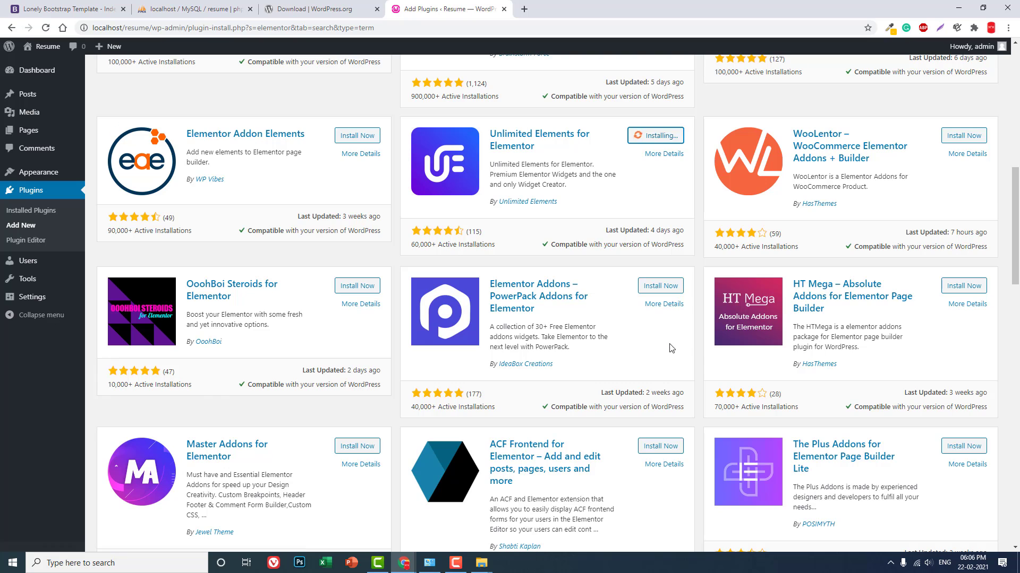
pyautogui.scroll(-2, 670, 350)
pyautogui.scroll(-2, 671, 349)
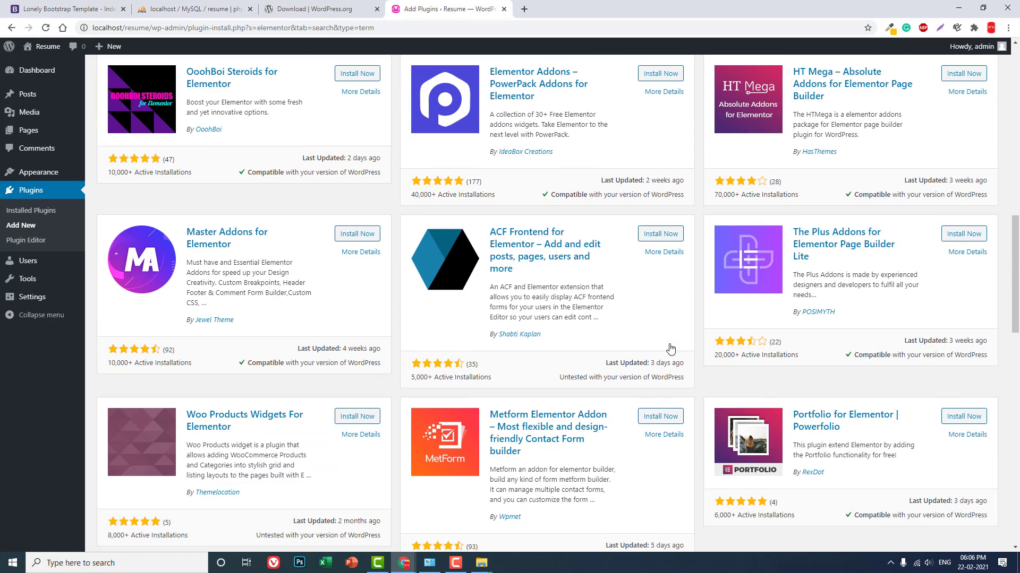
pyautogui.click(77, 7)
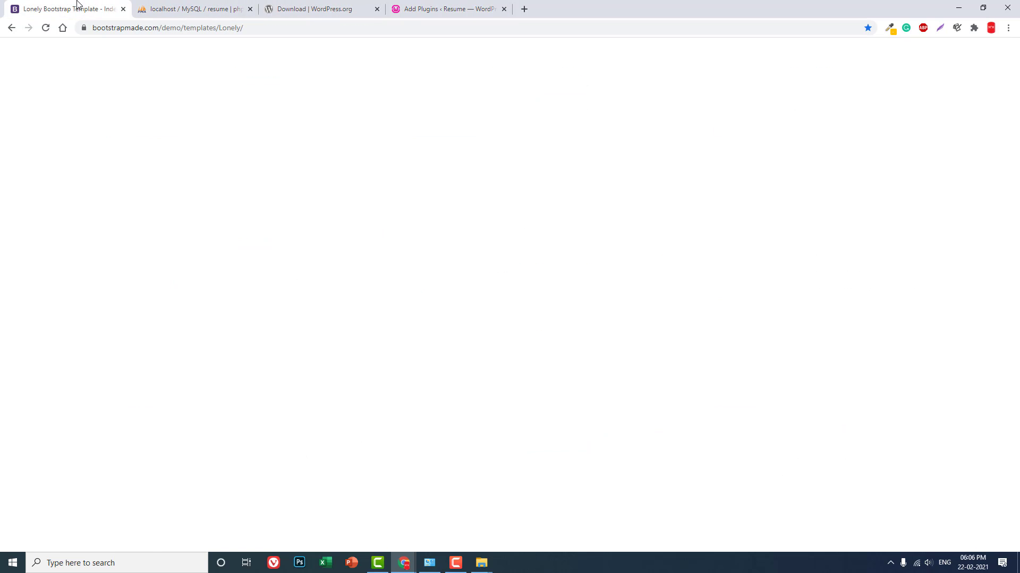
pyautogui.scroll(-20, 524, 292)
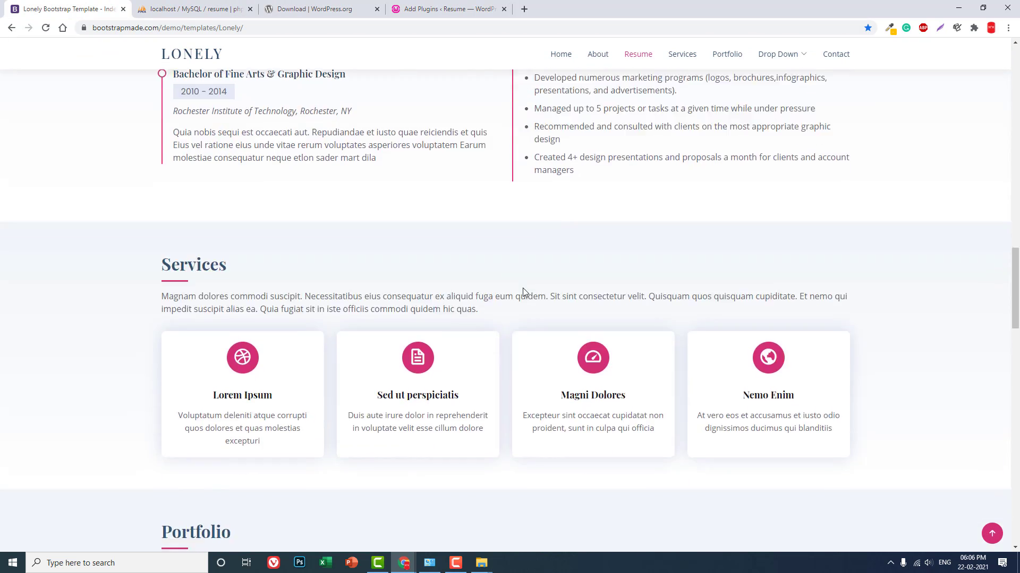
pyautogui.scroll(-20, 524, 292)
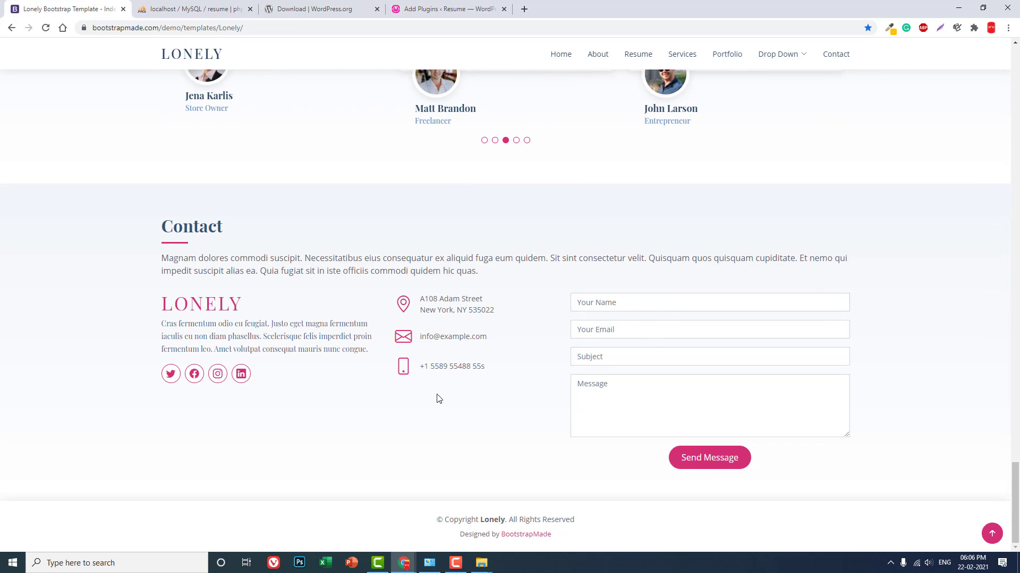
pyautogui.click(312, 6)
pyautogui.click(463, 7)
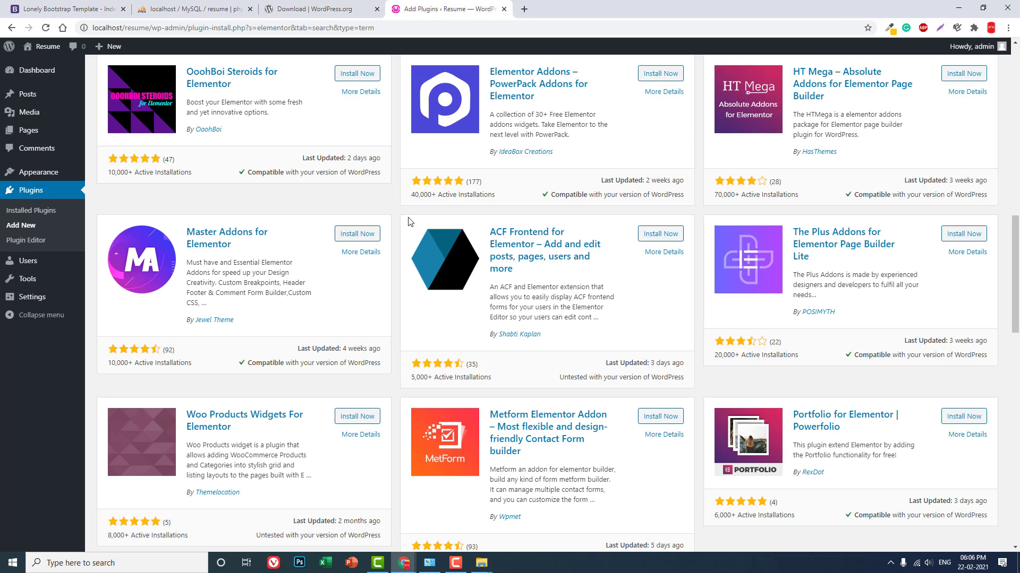
# Install the Metform Elementor Addon, then switch to the Lonely template demo
pyautogui.click(661, 419)
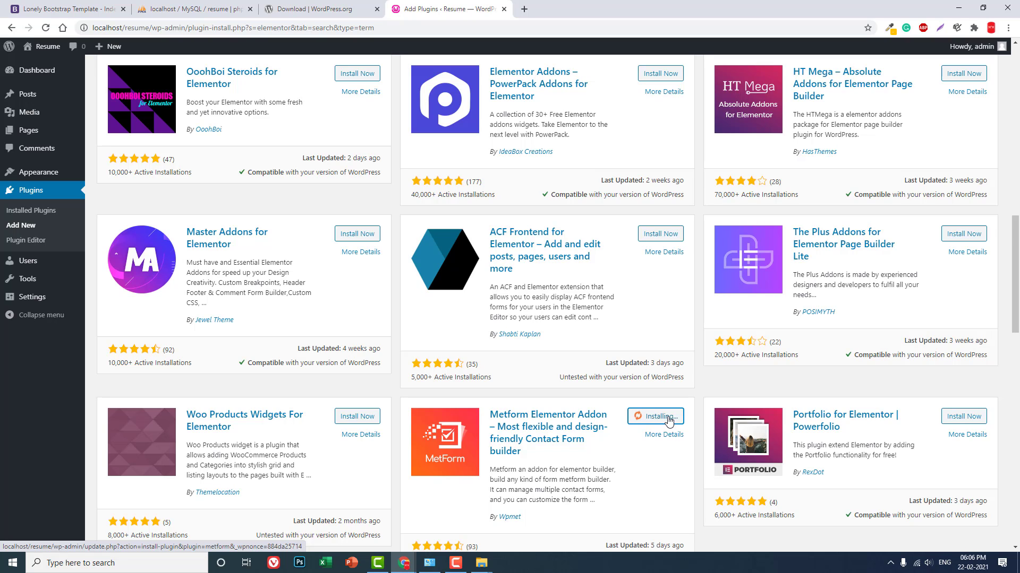
pyautogui.scroll(7, 670, 417)
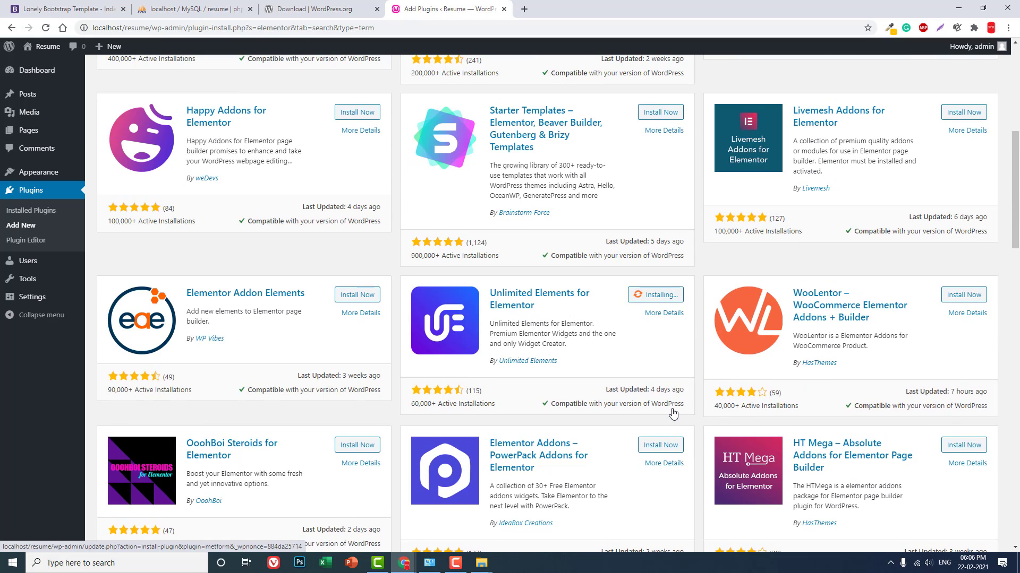
pyautogui.scroll(7, 673, 414)
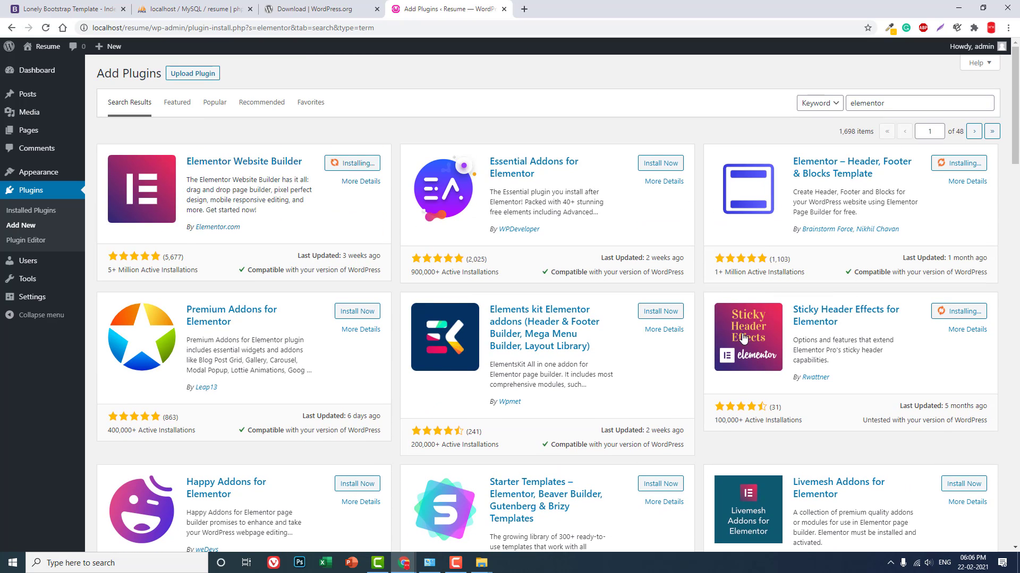
pyautogui.click(68, 9)
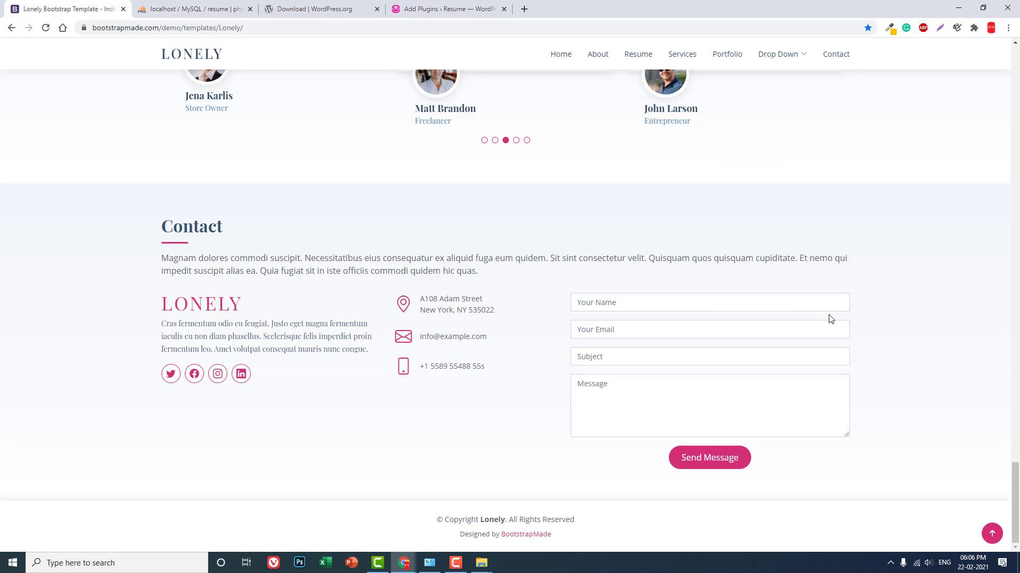
pyautogui.moveTo(897, 333); pyautogui.dragTo(860, 325)
pyautogui.click(778, 302)
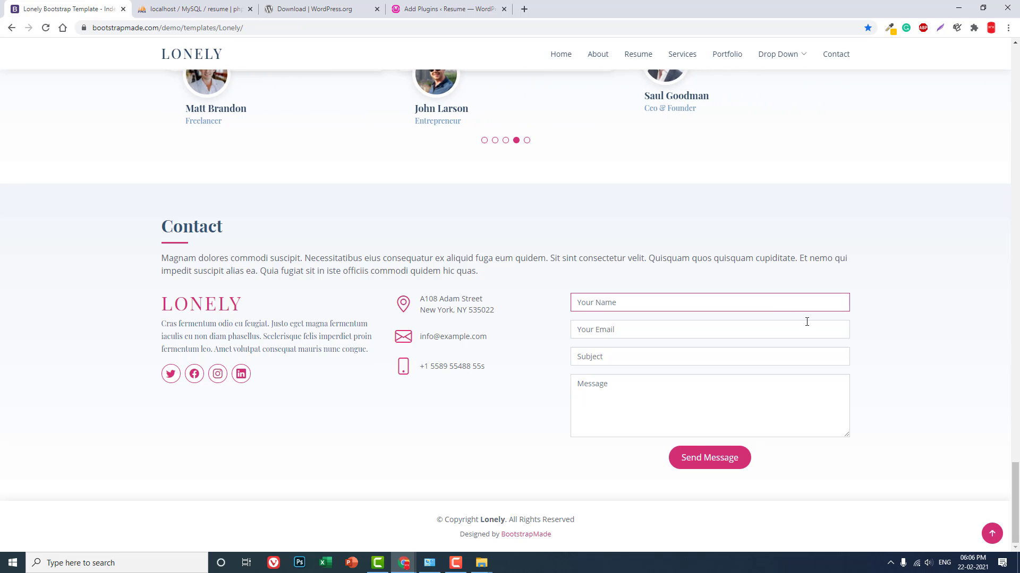
pyautogui.moveTo(512, 385); pyautogui.dragTo(489, 302)
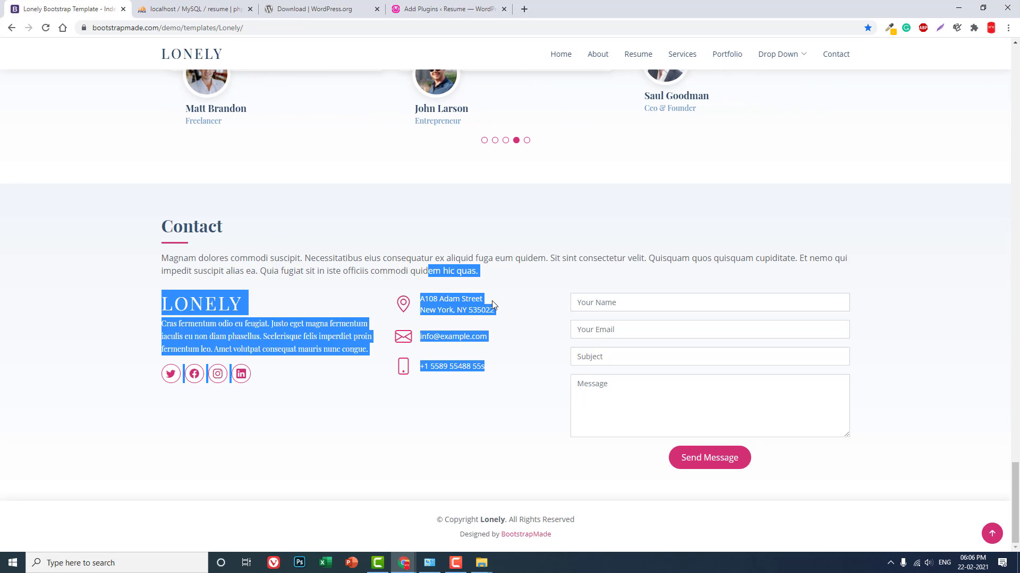
pyautogui.click(486, 302)
pyautogui.click(679, 305)
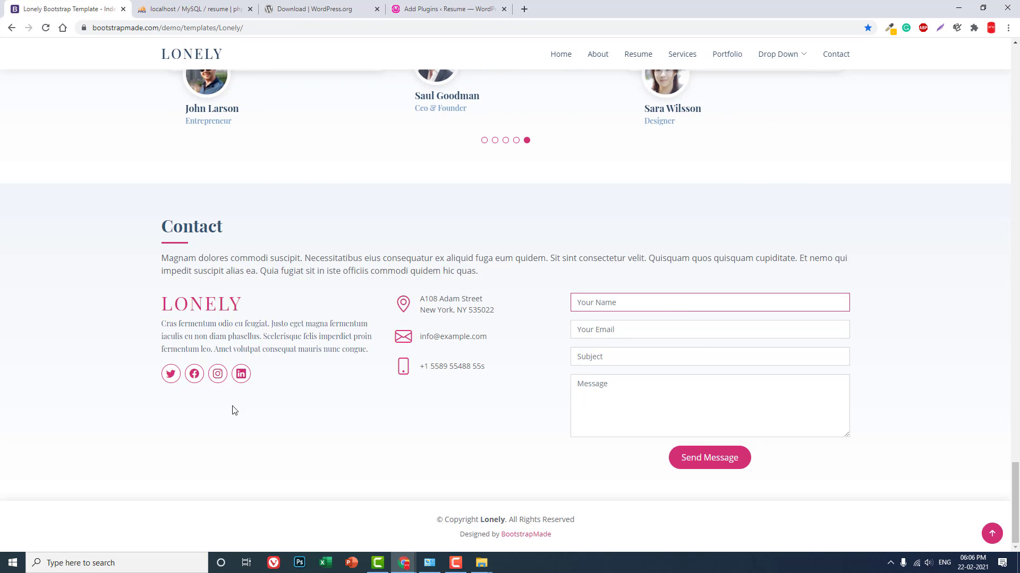
pyautogui.moveTo(307, 392); pyautogui.dragTo(115, 388)
pyautogui.click(267, 336)
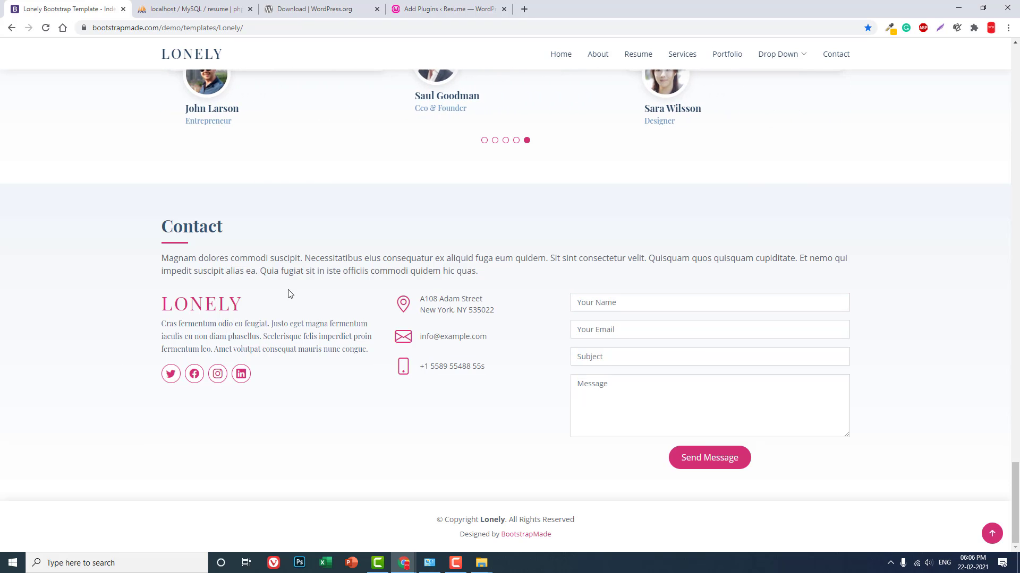
pyautogui.click(243, 375)
pyautogui.scroll(3, 244, 379)
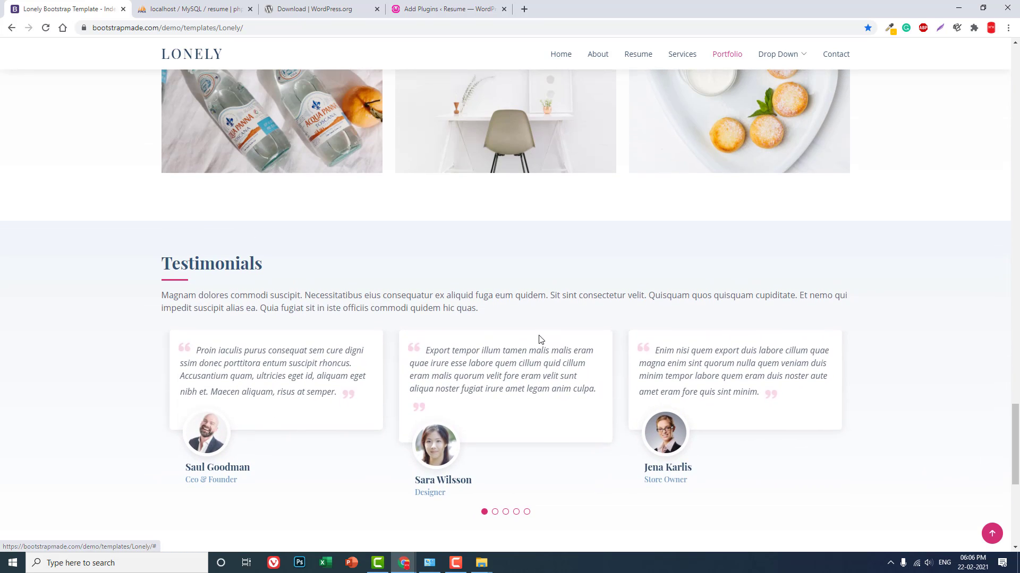
pyautogui.moveTo(396, 304); pyautogui.dragTo(590, 317)
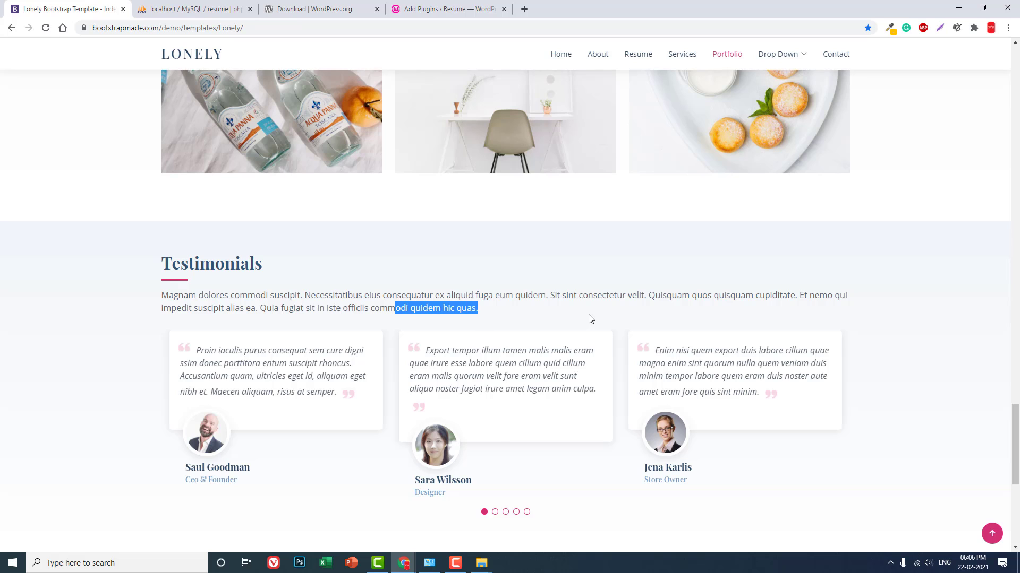
pyautogui.click(590, 318)
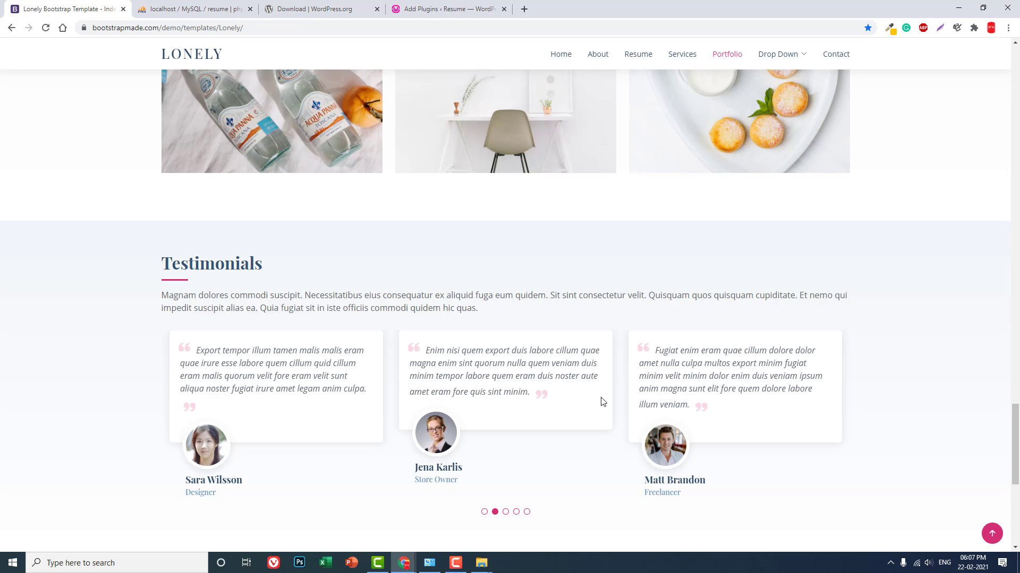
pyautogui.scroll(7, 603, 402)
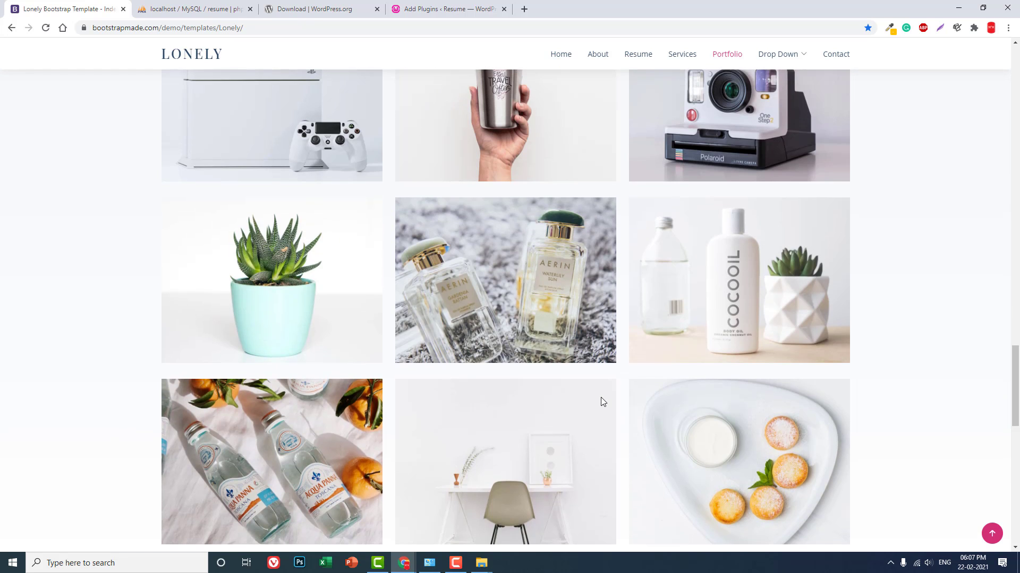
pyautogui.scroll(5, 601, 398)
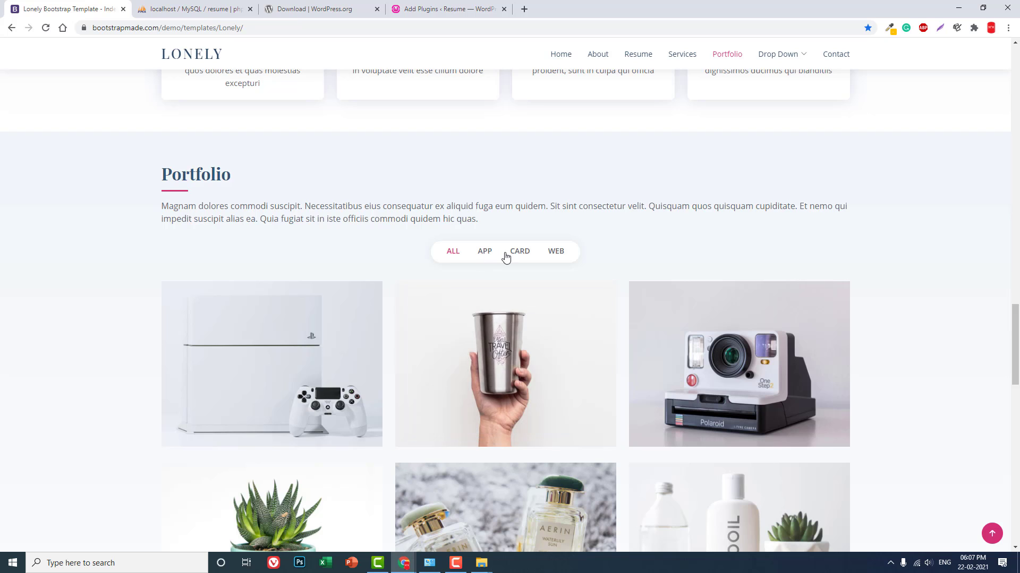
pyautogui.click(555, 252)
pyautogui.click(491, 253)
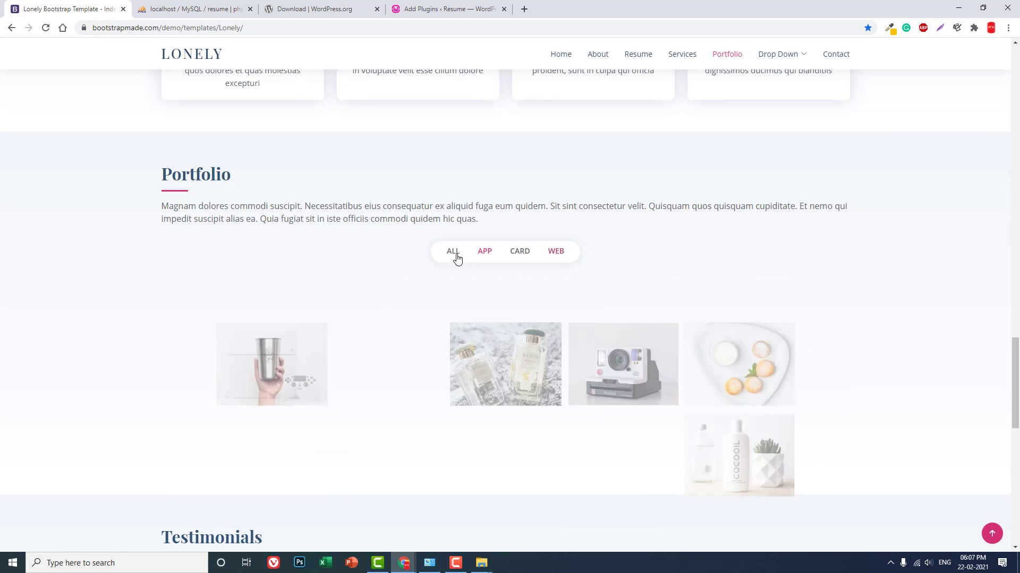
pyautogui.click(454, 252)
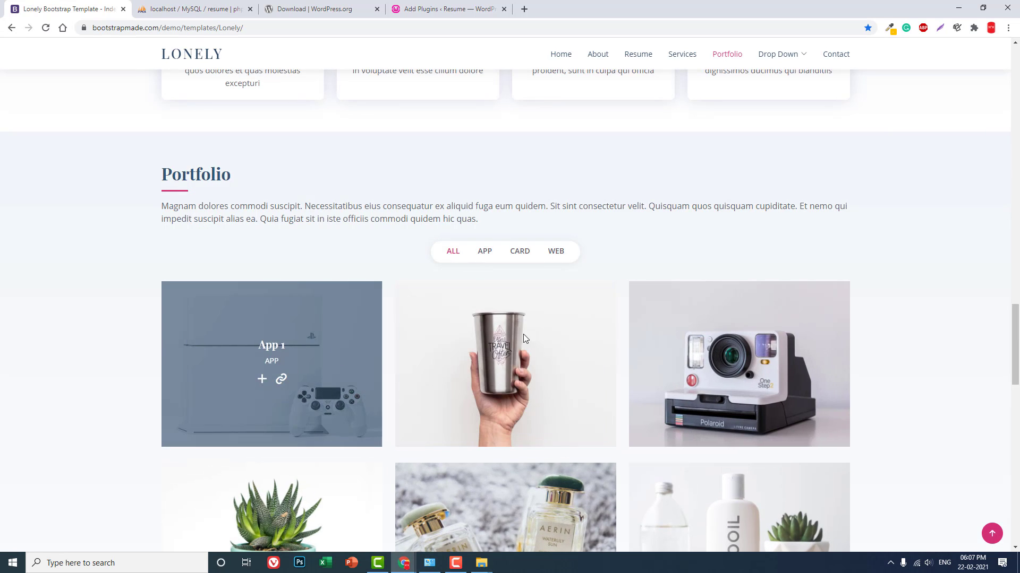
pyautogui.scroll(3, 552, 337)
pyautogui.scroll(-2, 553, 337)
pyautogui.scroll(5, 553, 337)
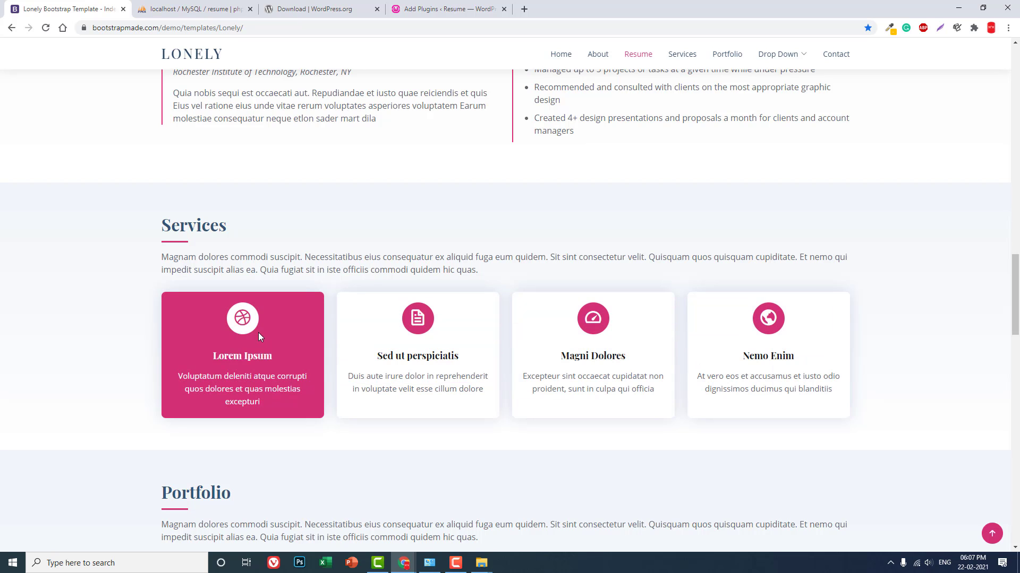
# Find Sina Extension for Elementor in the elementor results and install it
pyautogui.click(400, 6)
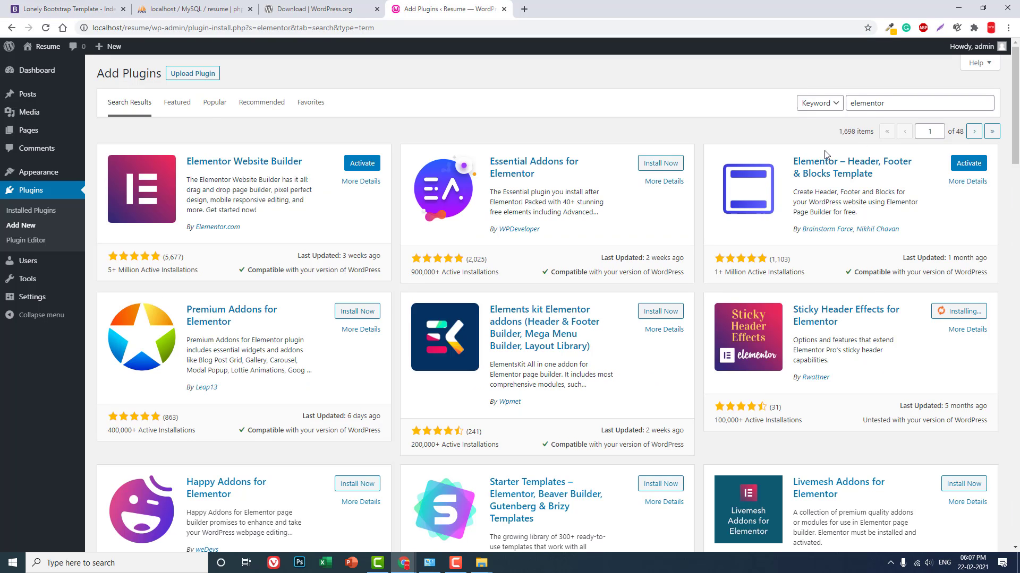
pyautogui.scroll(-2, 829, 152)
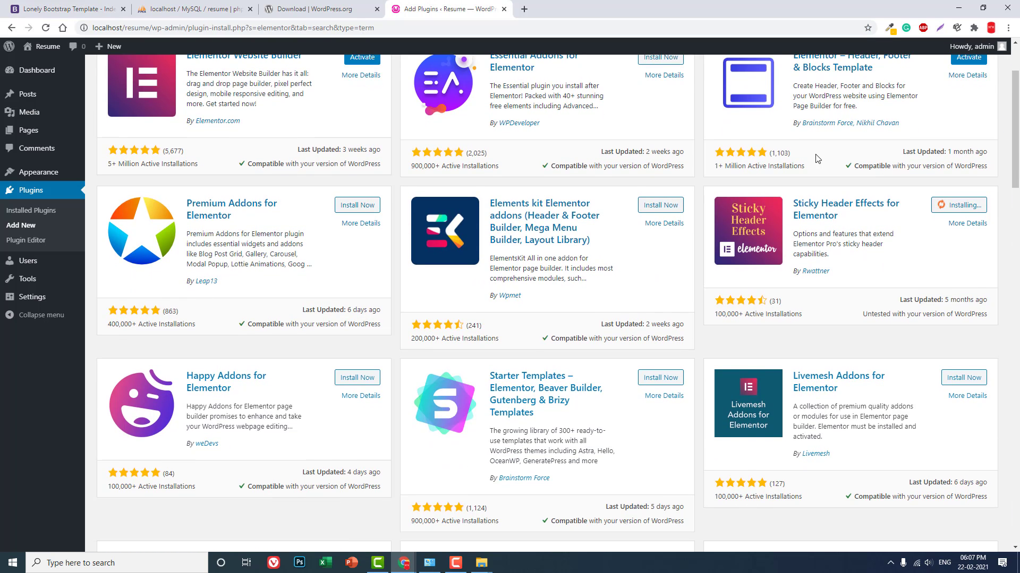
pyautogui.scroll(-3, 817, 158)
pyautogui.scroll(-2, 816, 158)
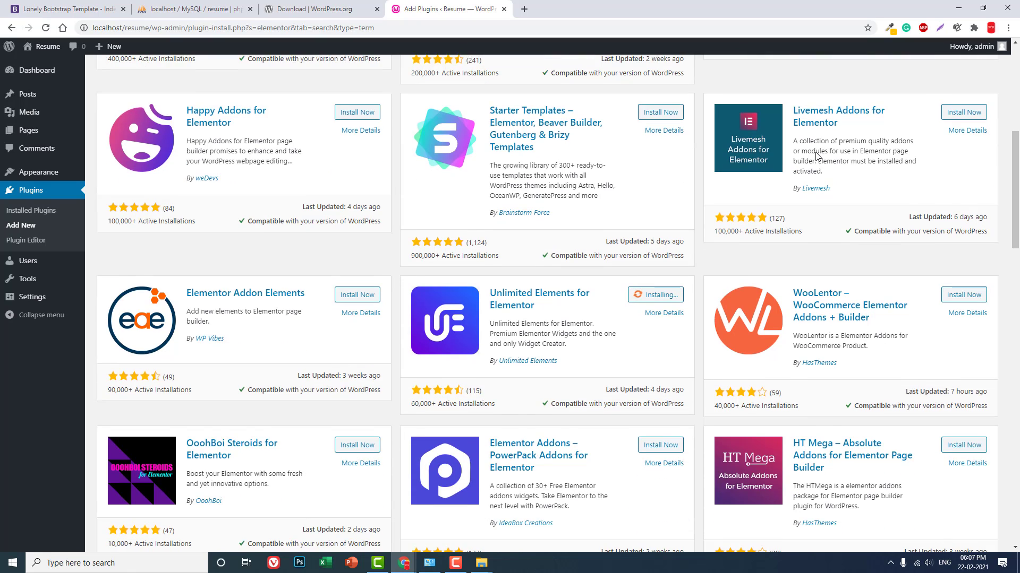
pyautogui.scroll(-2, 817, 154)
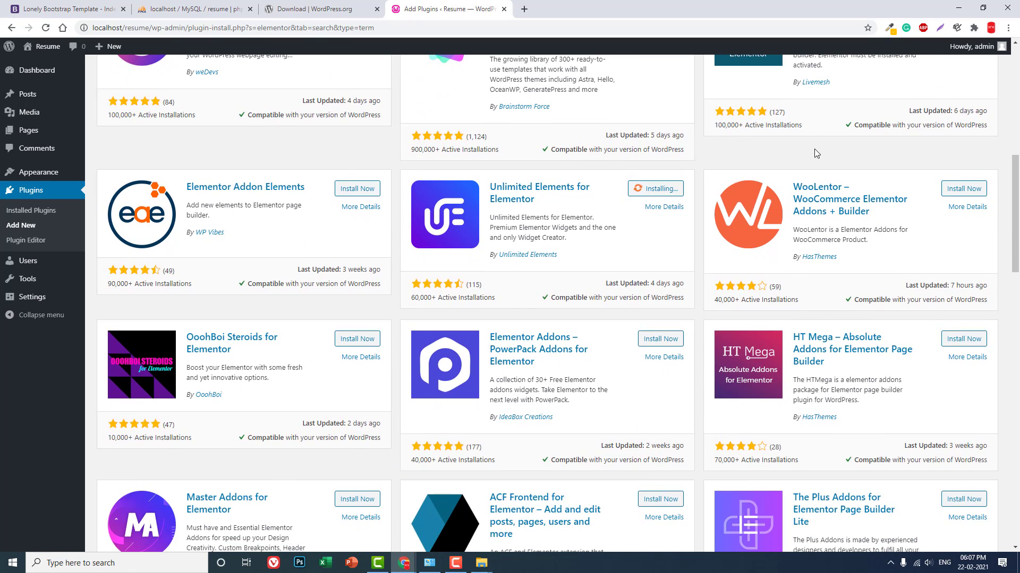
pyautogui.scroll(-3, 816, 153)
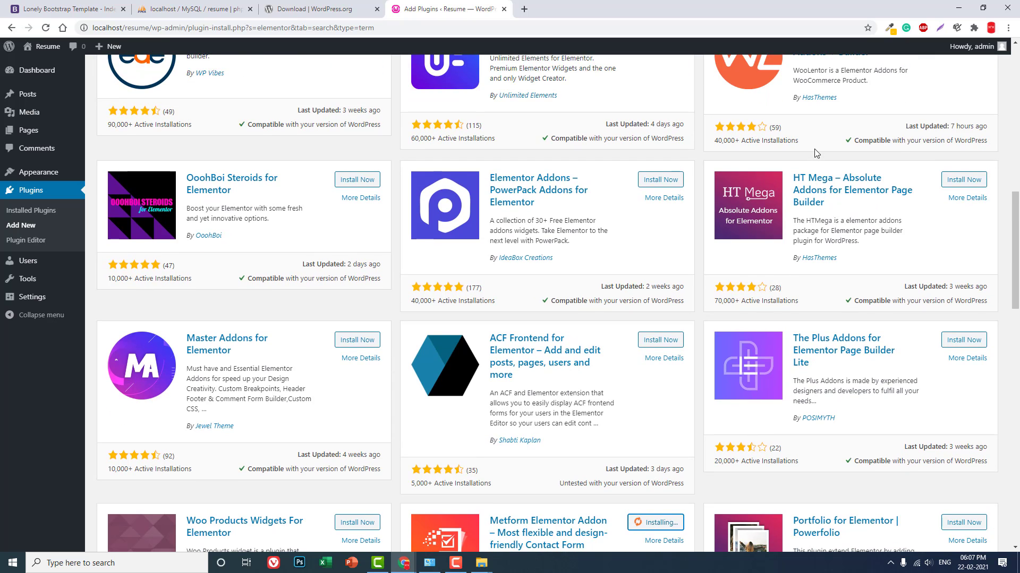
pyautogui.scroll(-2, 816, 153)
pyautogui.scroll(2, 816, 155)
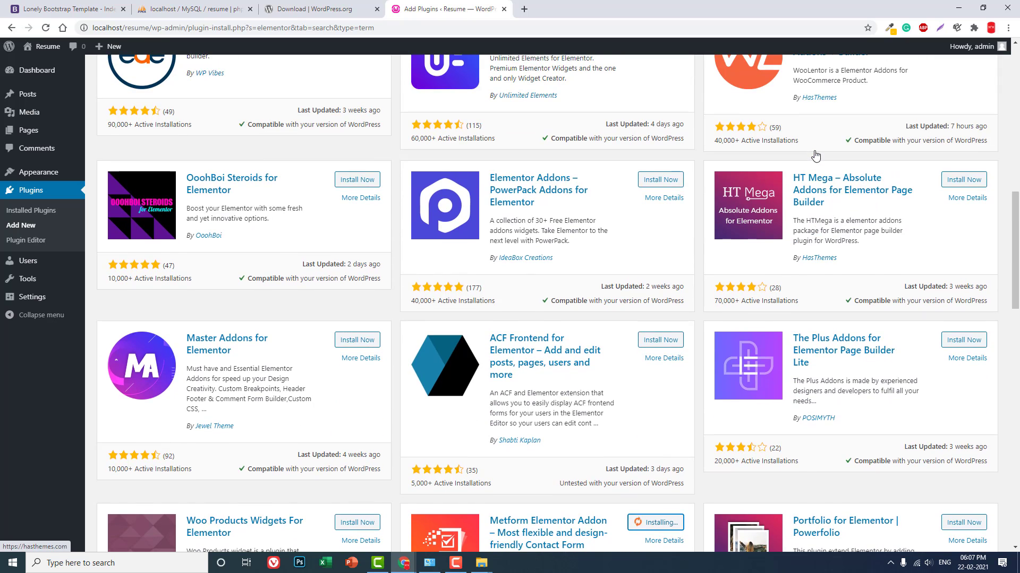
pyautogui.scroll(-6, 817, 155)
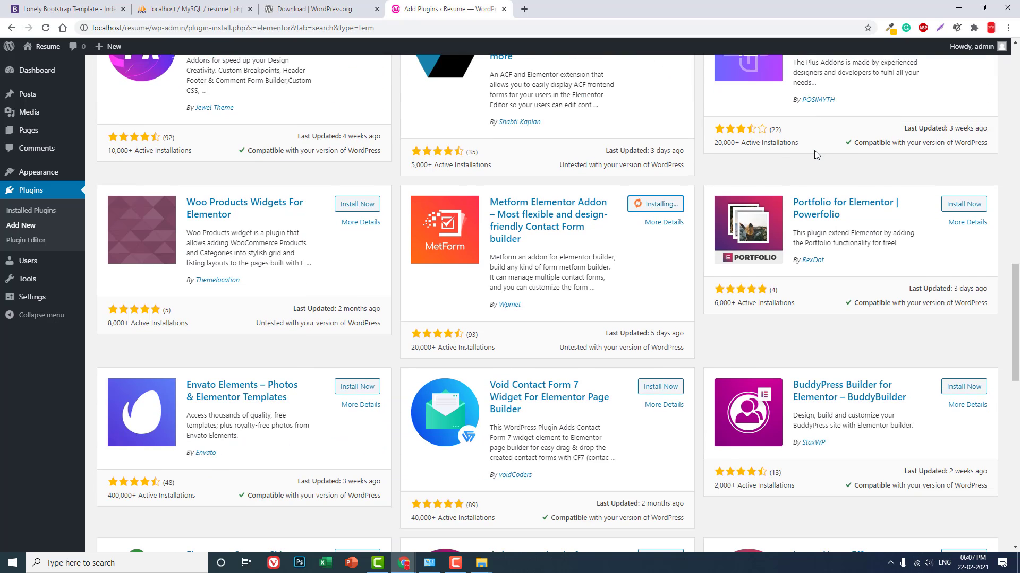
pyautogui.scroll(-3, 817, 155)
pyautogui.scroll(-7, 816, 155)
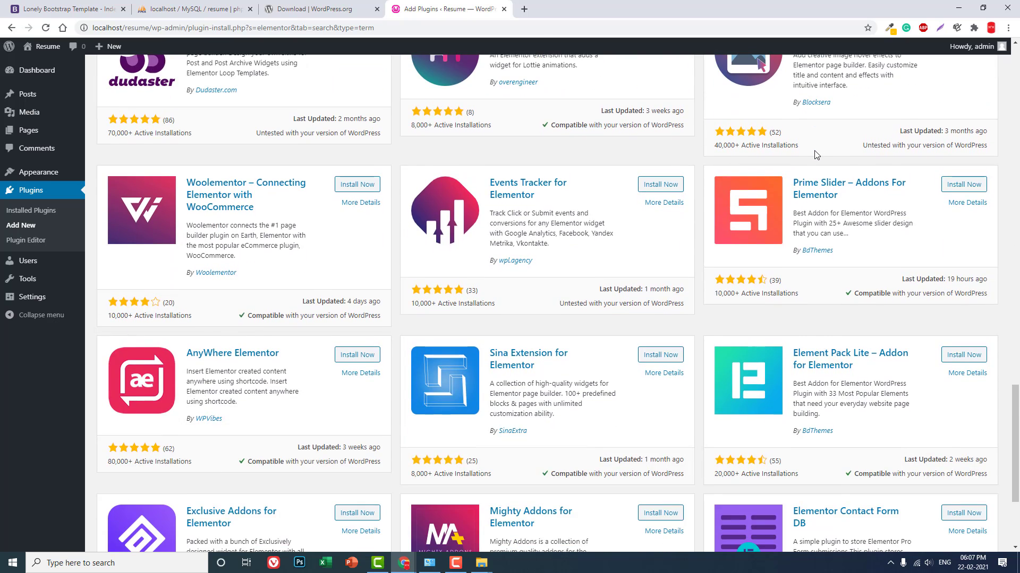
pyautogui.scroll(-3, 816, 155)
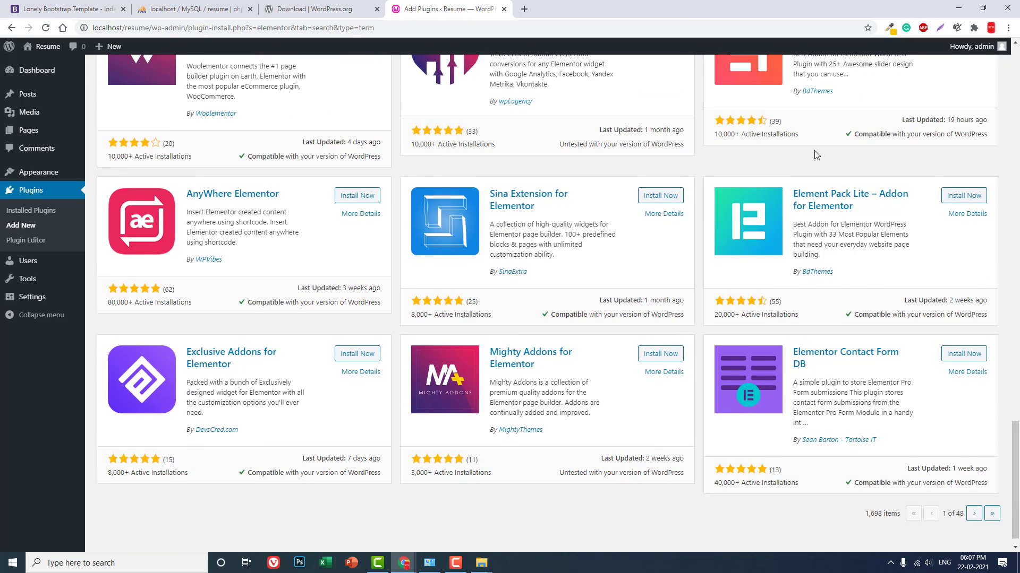
pyautogui.click(653, 202)
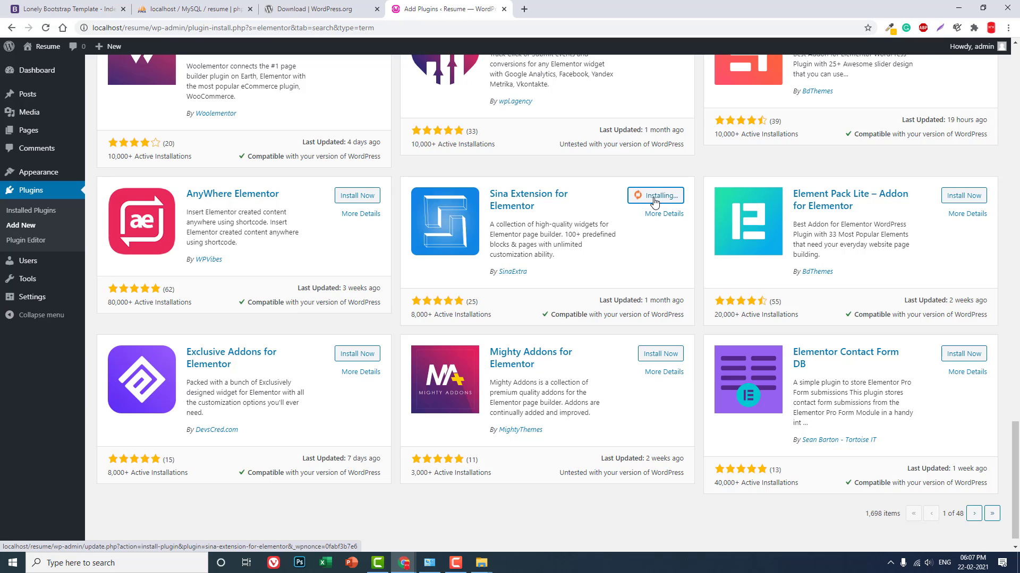
# Close the phpMyAdmin and WordPress download pages, placing the Lonely demo after the plugins page
pyautogui.scroll(12, 655, 201)
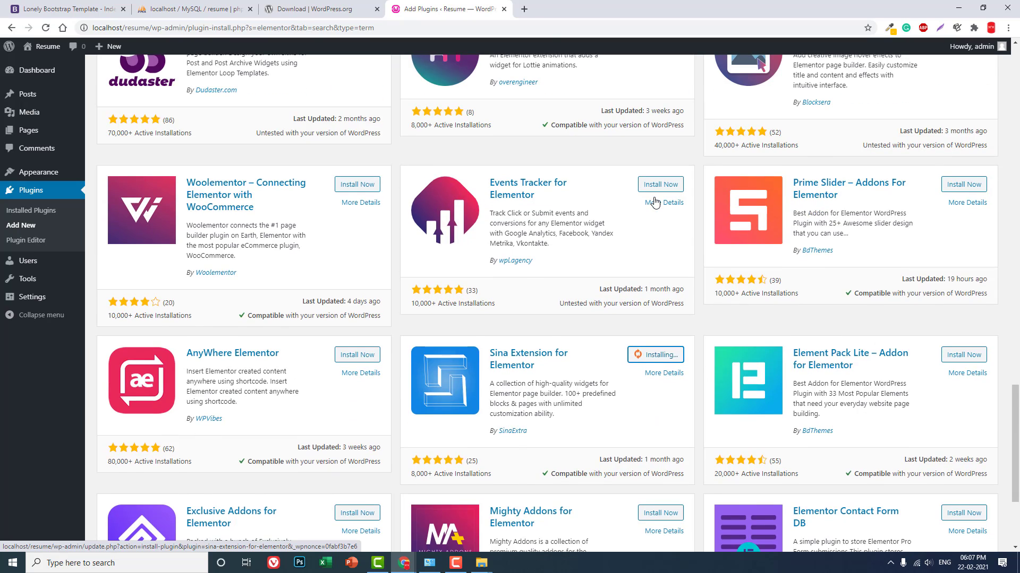
pyautogui.scroll(20, 654, 201)
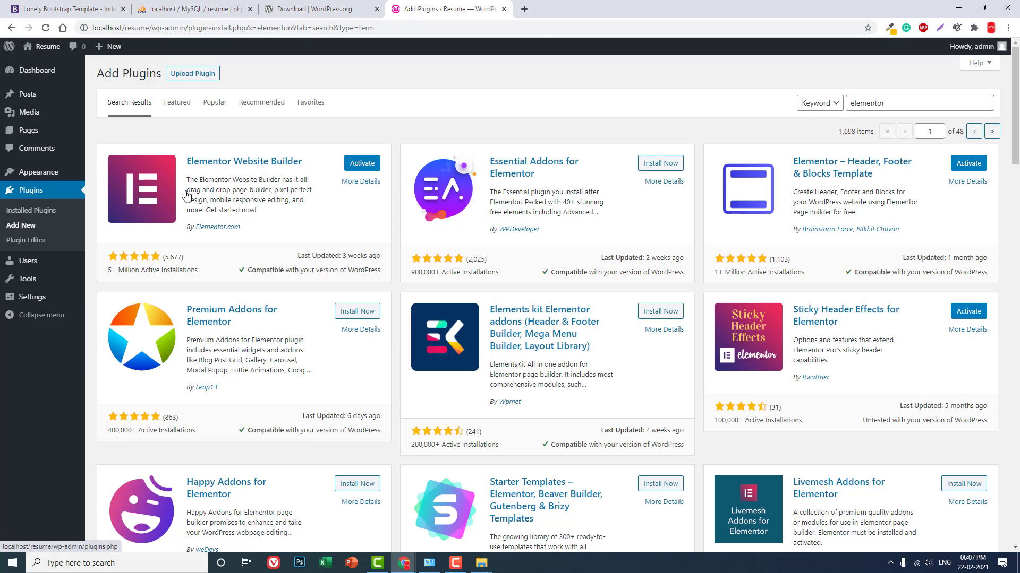
pyautogui.scroll(-1, 714, 201)
pyautogui.scroll(-13, 714, 200)
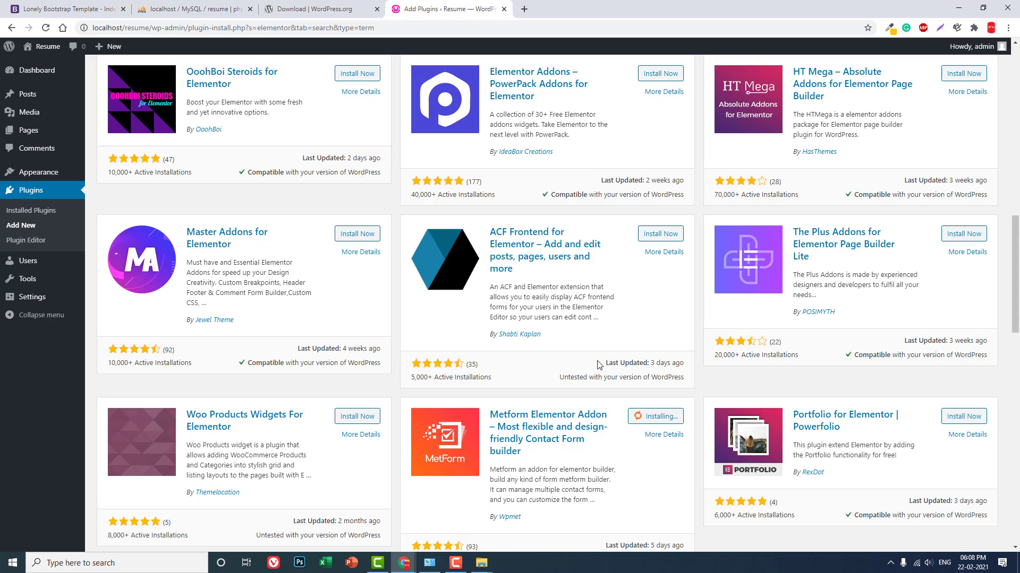
pyautogui.scroll(2, 594, 363)
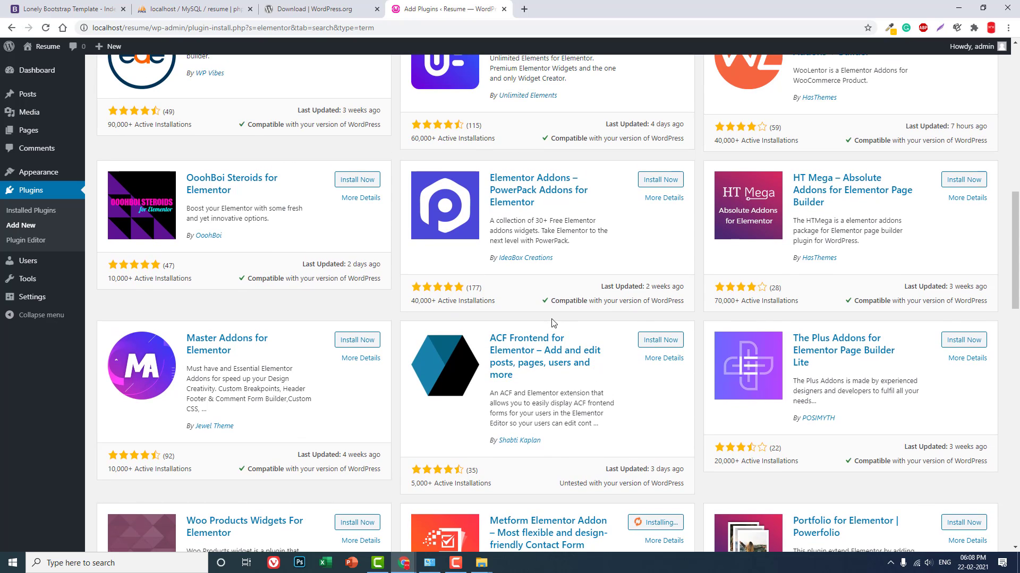
pyautogui.click(371, 11)
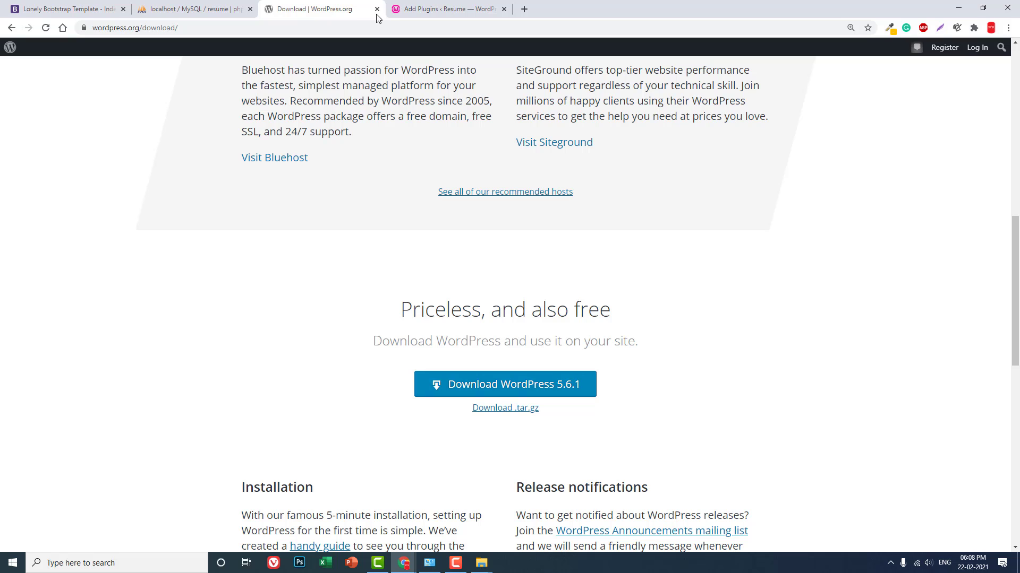
pyautogui.click(249, 10)
pyautogui.click(249, 9)
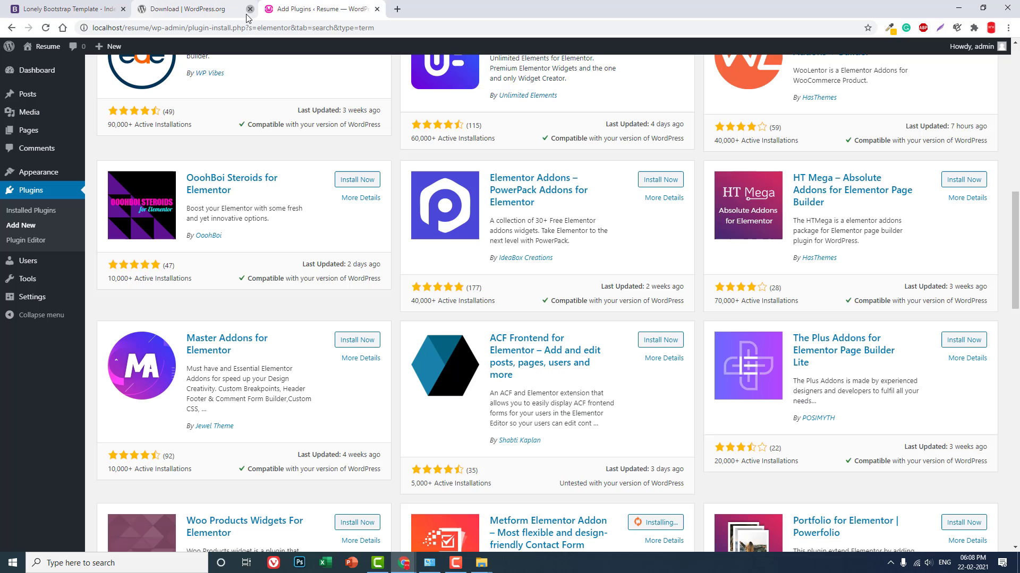
pyautogui.click(64, 9)
pyautogui.moveTo(63, 9); pyautogui.dragTo(191, 9)
pyautogui.click(111, 7)
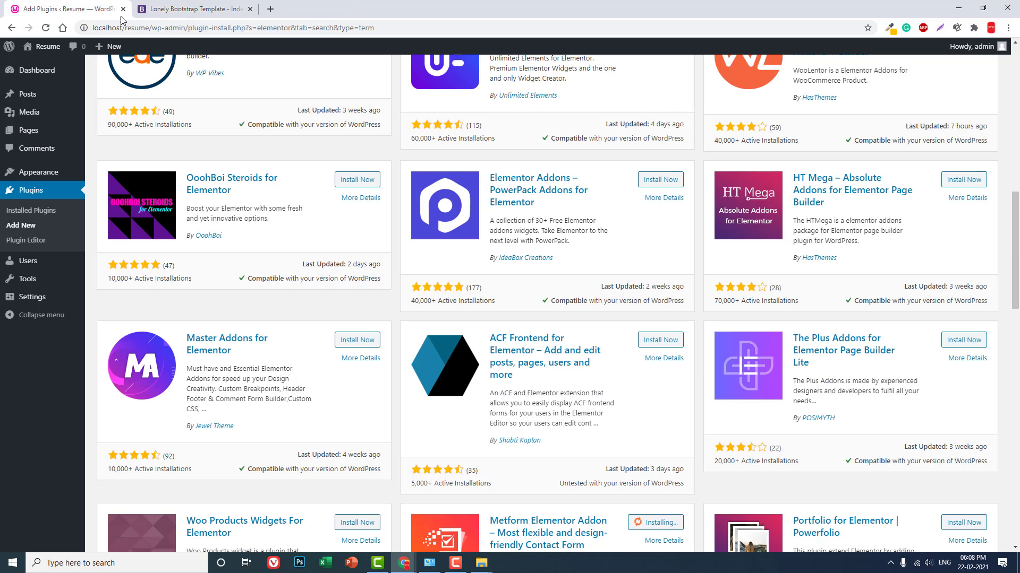
pyautogui.scroll(12, 440, 181)
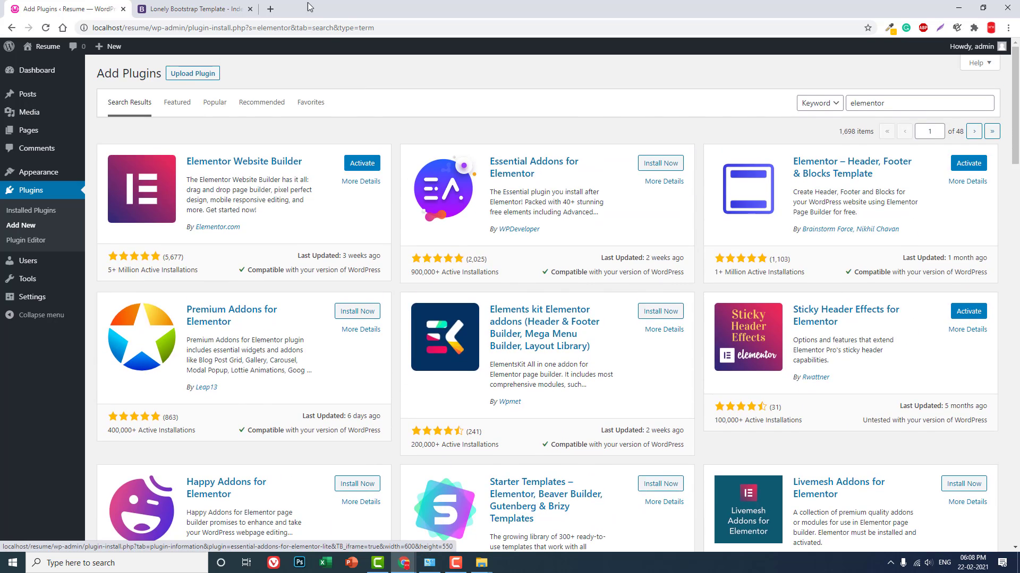
# Read through the Lonely demo's experience, skills and project stats sections
pyautogui.click(191, 9)
pyautogui.scroll(10, 637, 213)
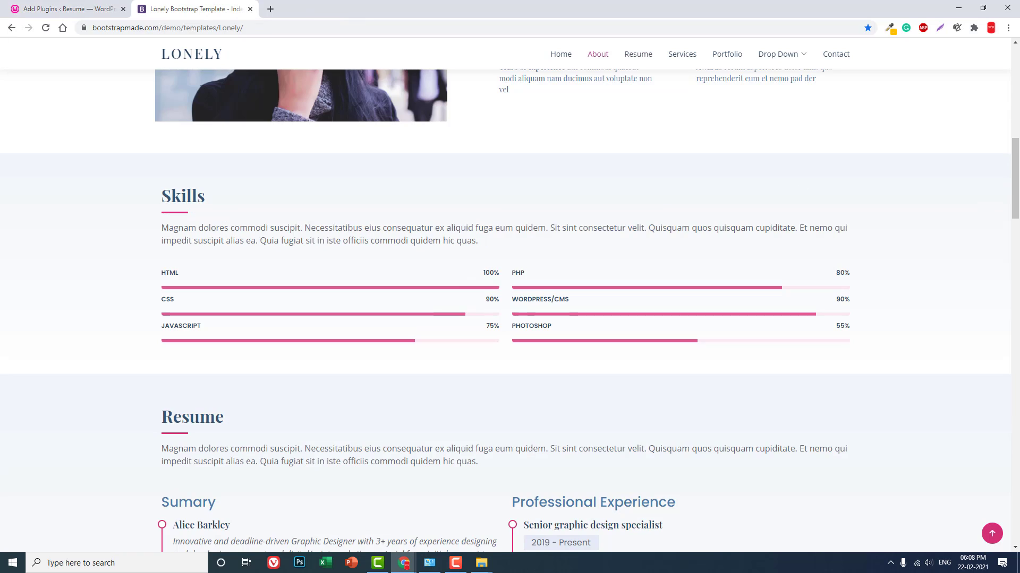
pyautogui.scroll(-7, 590, 213)
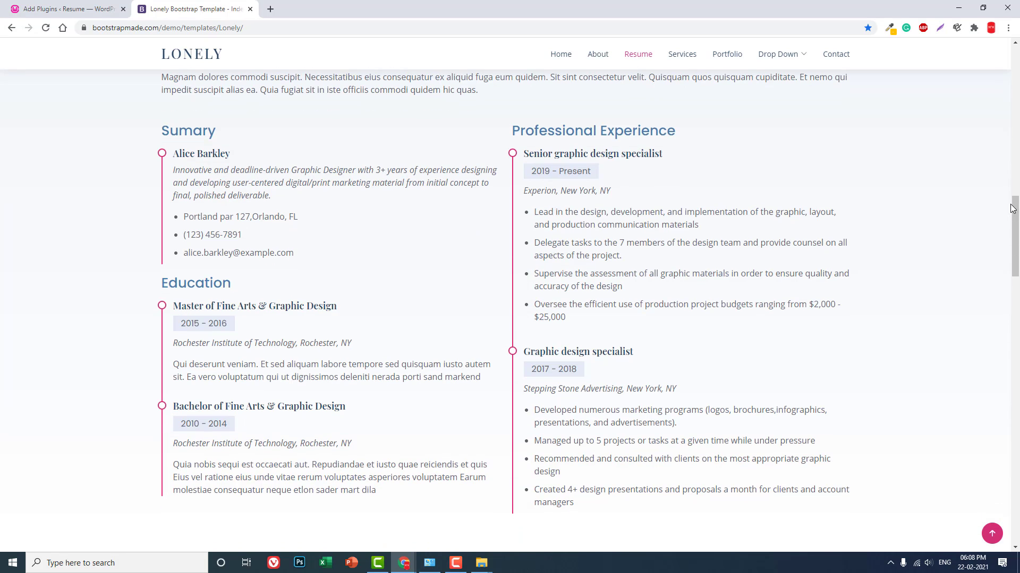
pyautogui.moveTo(574, 216); pyautogui.dragTo(616, 287)
pyautogui.doubleClick(609, 287)
pyautogui.click(179, 240)
pyautogui.scroll(-7, 291, 393)
pyautogui.scroll(6, 292, 393)
pyautogui.scroll(7, 292, 393)
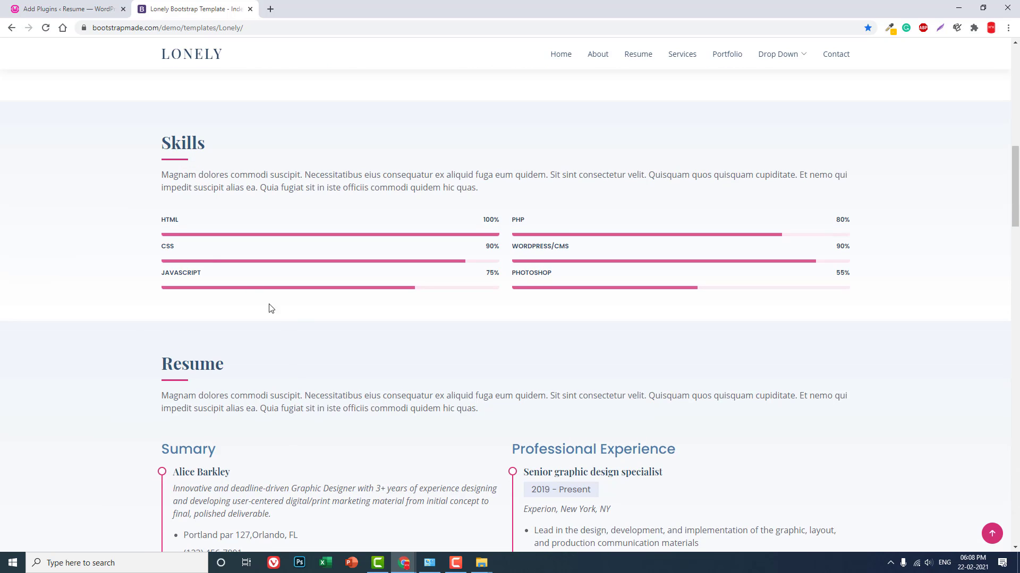
pyautogui.moveTo(217, 252); pyautogui.dragTo(433, 266)
pyautogui.click(452, 262)
pyautogui.scroll(6, 566, 246)
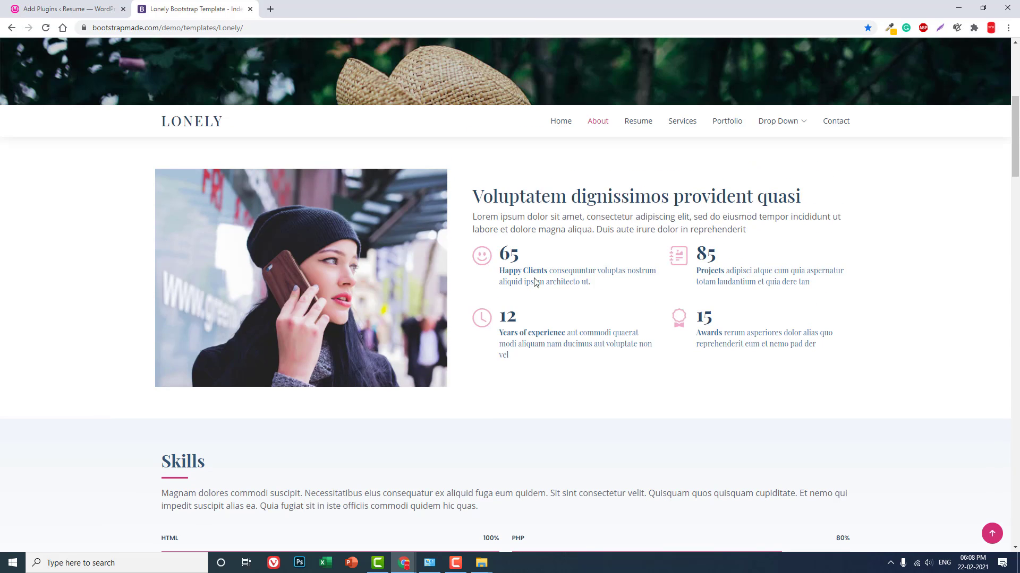
pyautogui.moveTo(554, 344); pyautogui.dragTo(657, 270)
pyautogui.click(657, 271)
pyautogui.scroll(2, 654, 270)
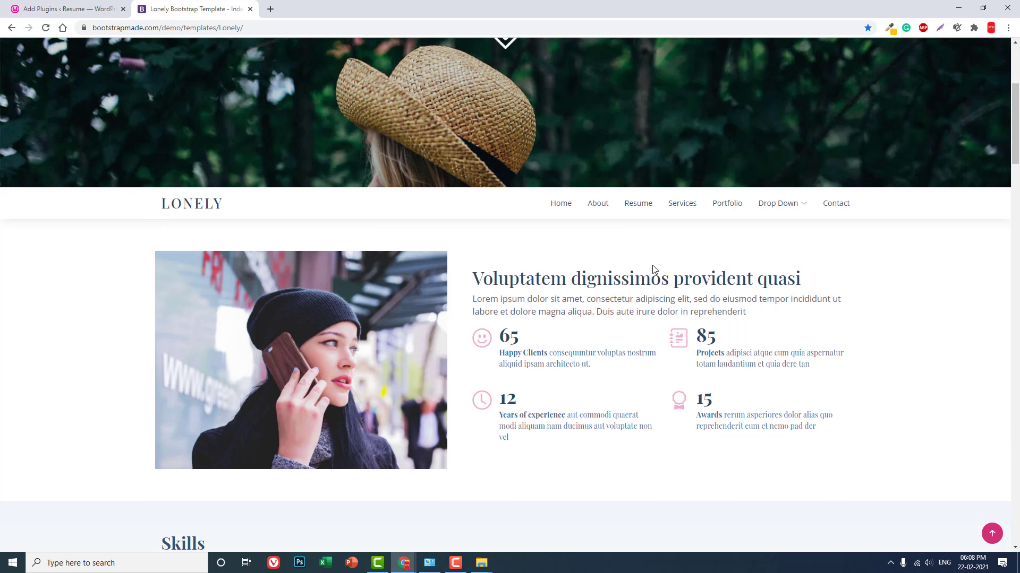
pyautogui.scroll(3, 270, 280)
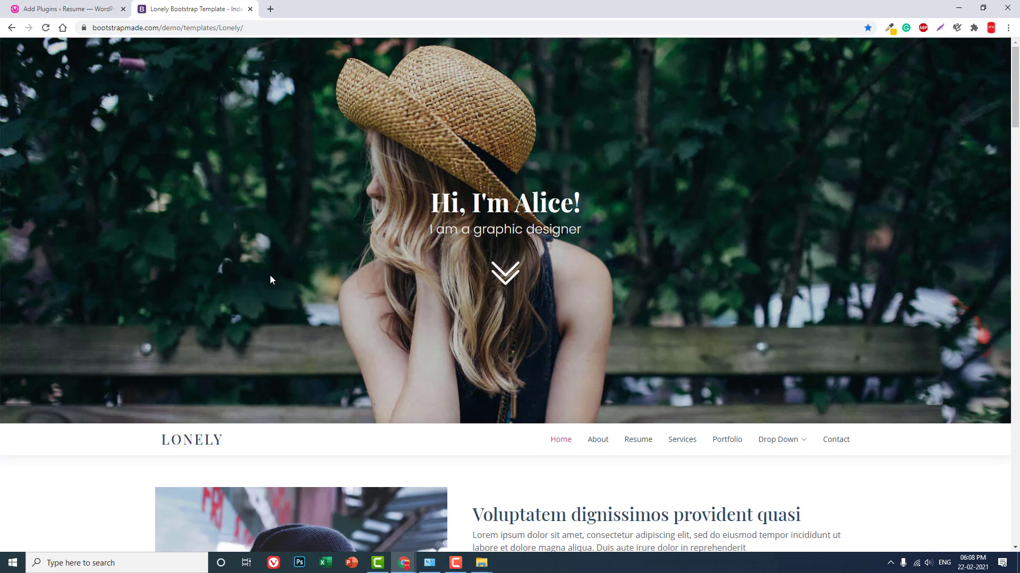
pyautogui.scroll(-12, 906, 298)
pyautogui.scroll(-9, 906, 302)
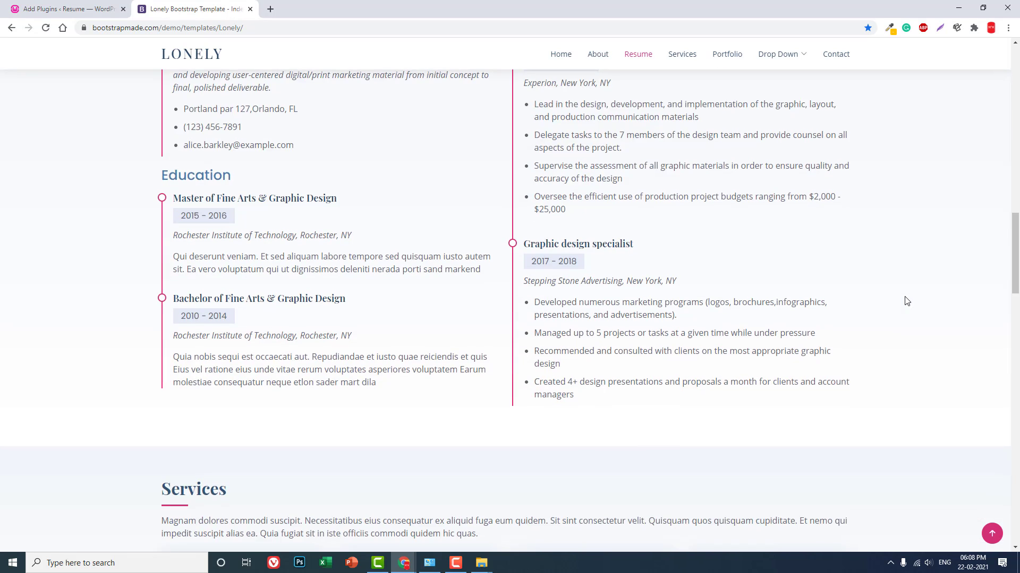
pyautogui.scroll(12, 906, 301)
pyautogui.scroll(-19, 905, 301)
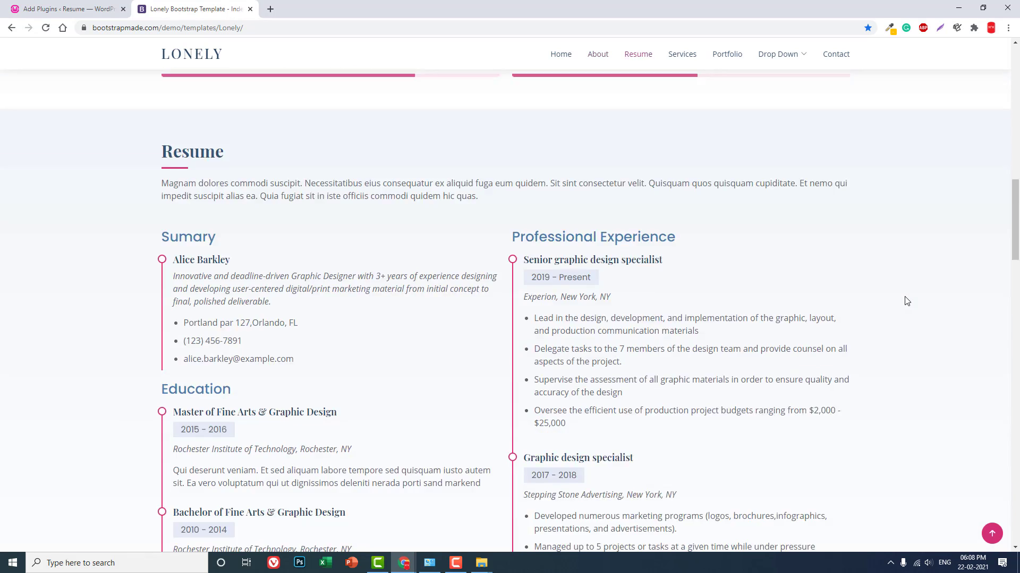
pyautogui.scroll(-16, 906, 301)
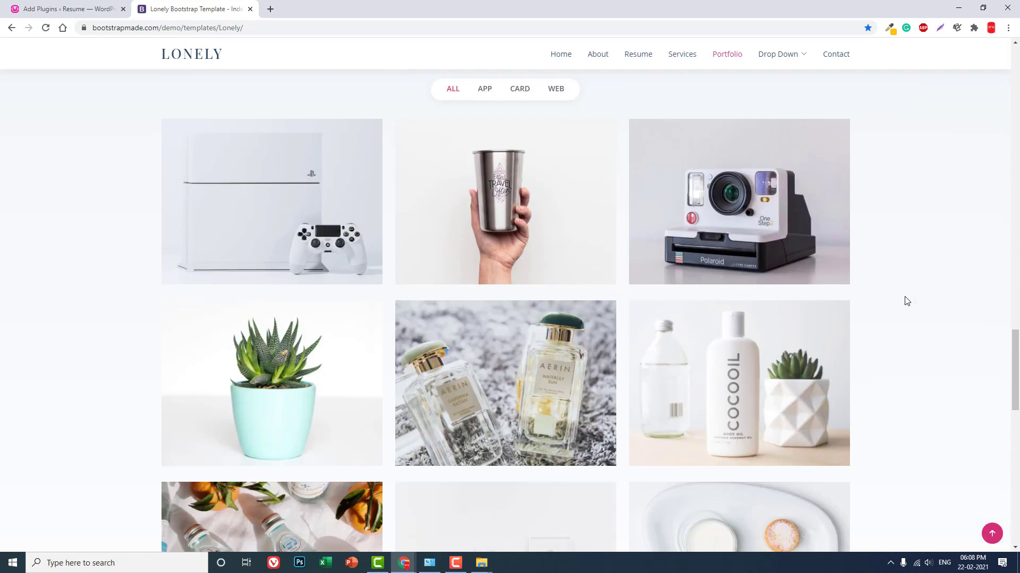
pyautogui.scroll(20, 906, 301)
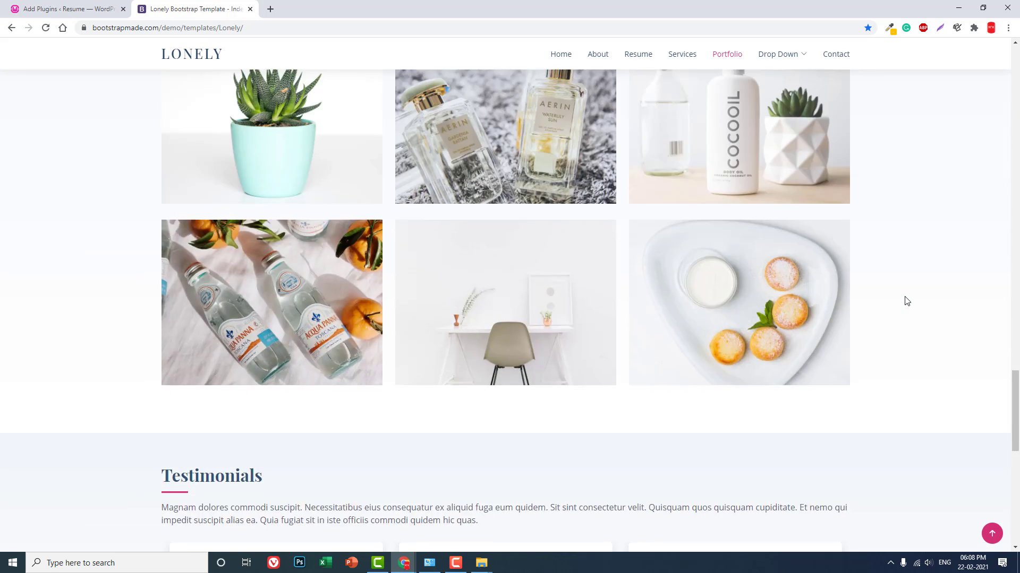
pyautogui.scroll(12, 361, 197)
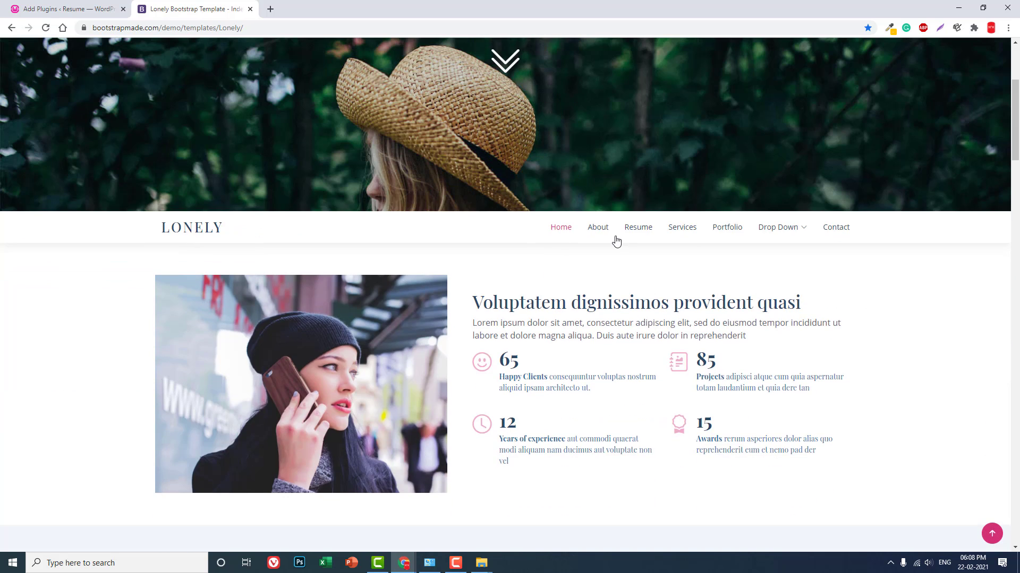
# Jump through the About, Resume, Services, Portfolio and Contact sections, then return to Add Plugins
pyautogui.click(602, 229)
pyautogui.click(641, 56)
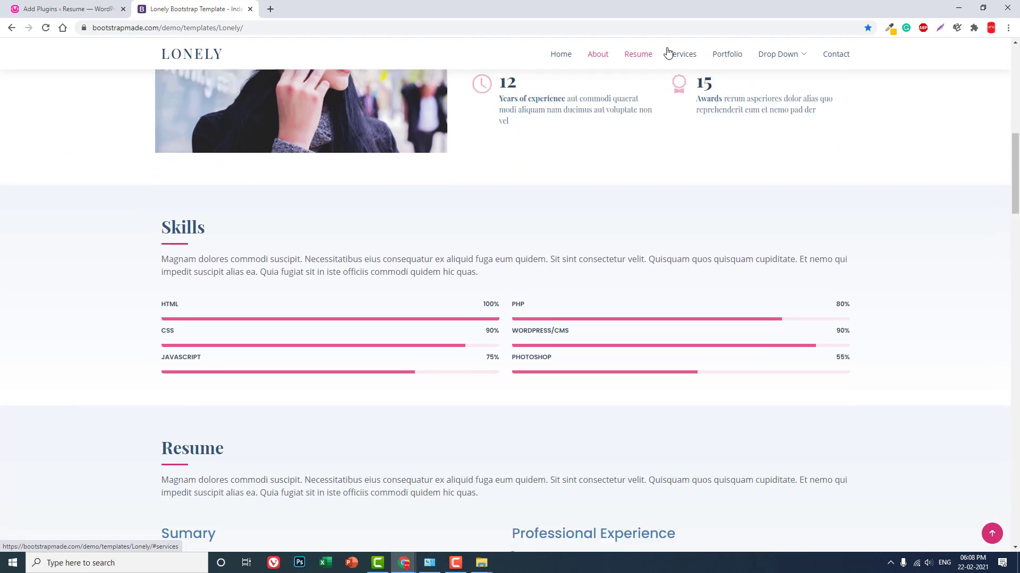
pyautogui.click(685, 53)
pyautogui.click(738, 55)
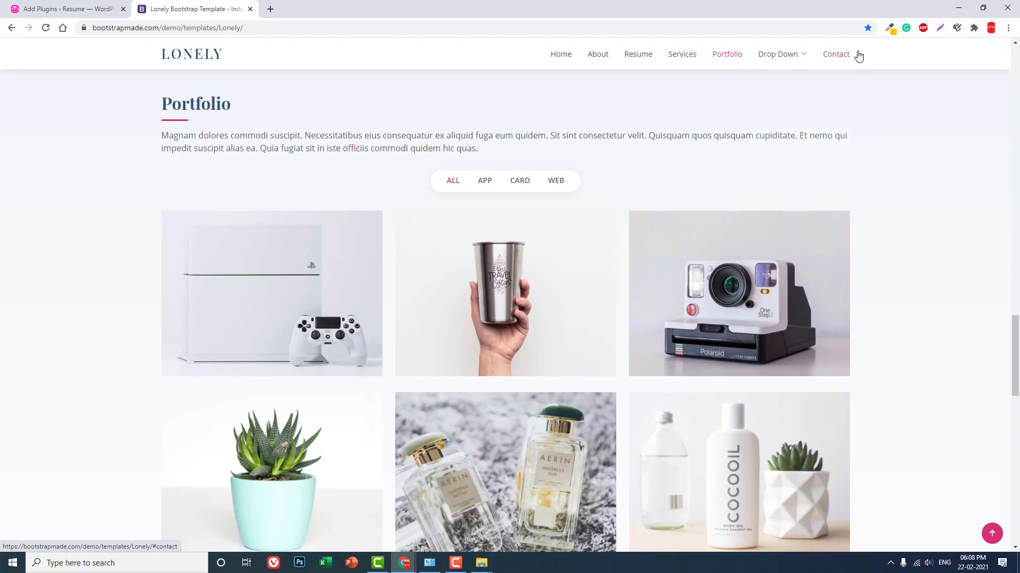
pyautogui.click(838, 59)
pyautogui.scroll(15, 553, 278)
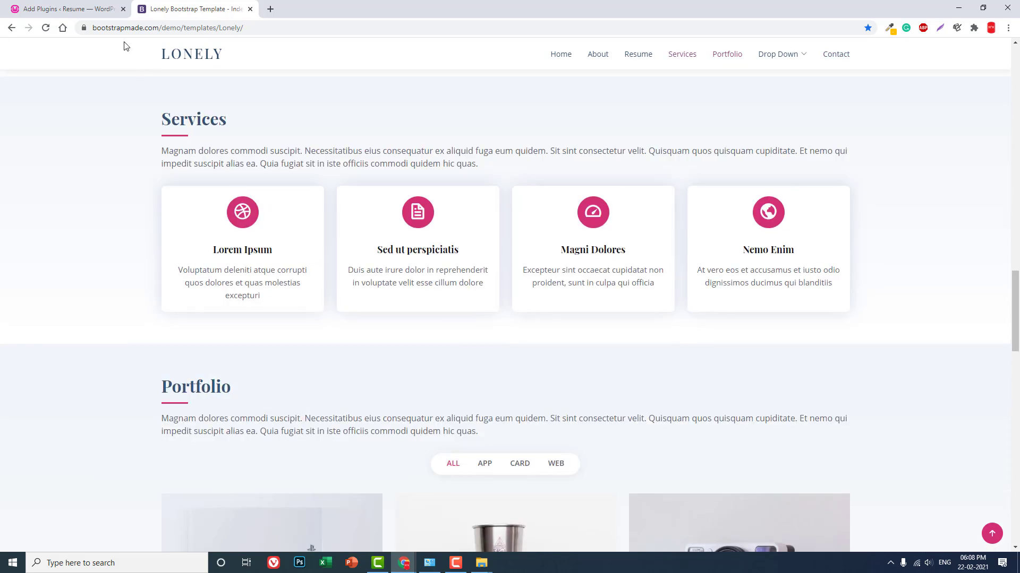
pyautogui.click(69, 10)
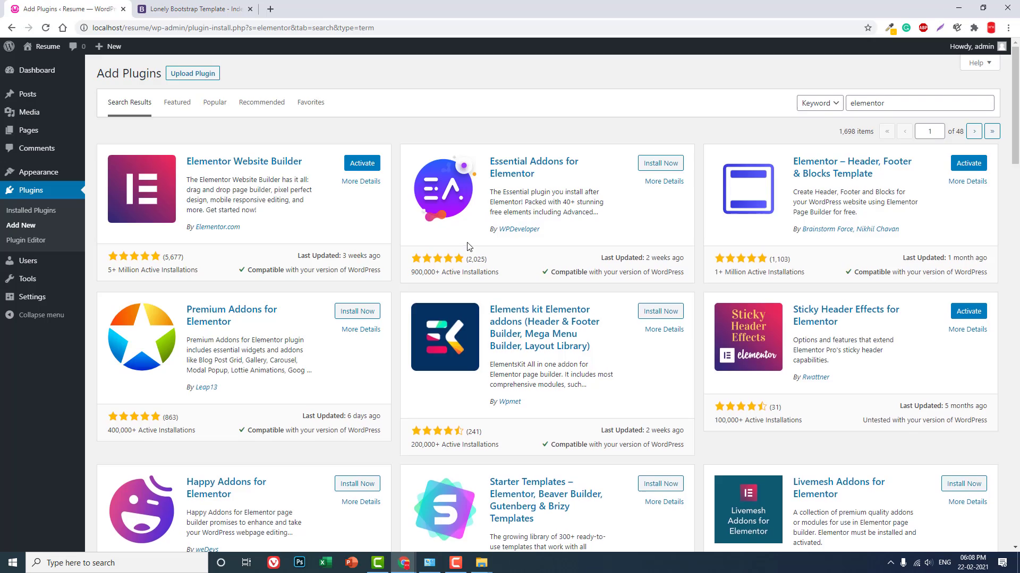
# Wait on the results until Metform Elementor Addon finishes installing
pyautogui.scroll(-15, 468, 243)
pyautogui.scroll(-2, 468, 242)
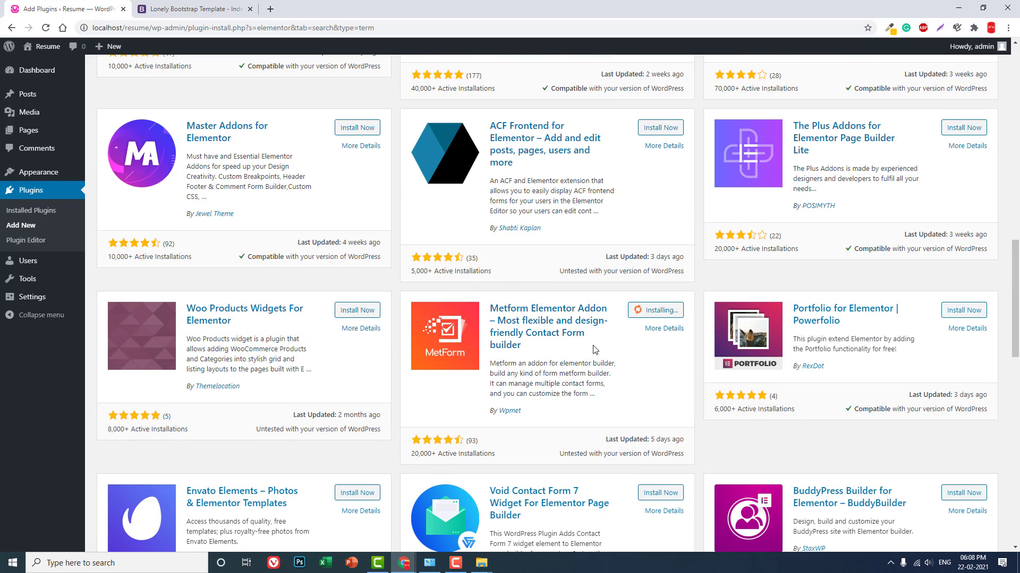
pyautogui.scroll(1, 600, 343)
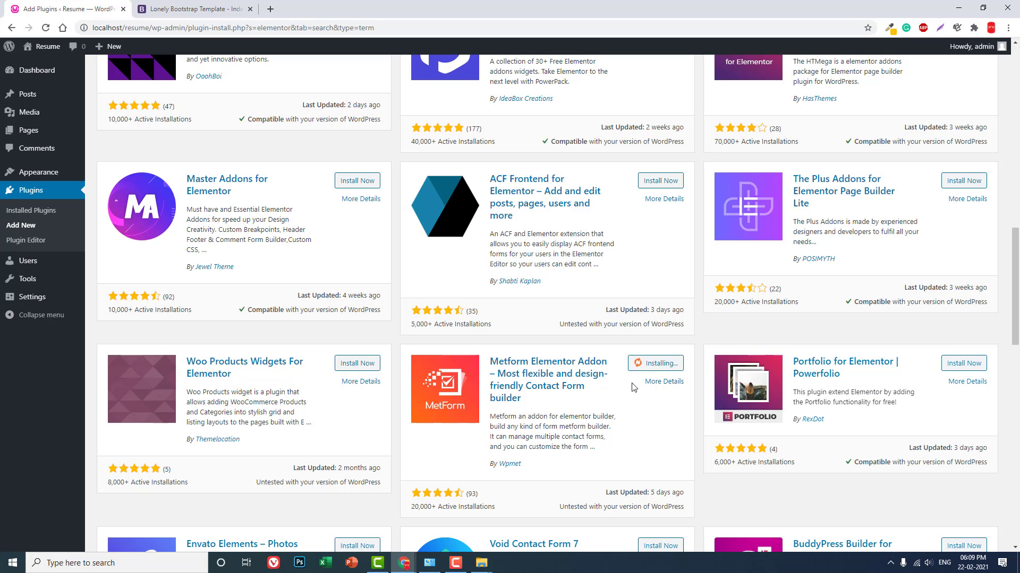
pyautogui.scroll(-2, 630, 387)
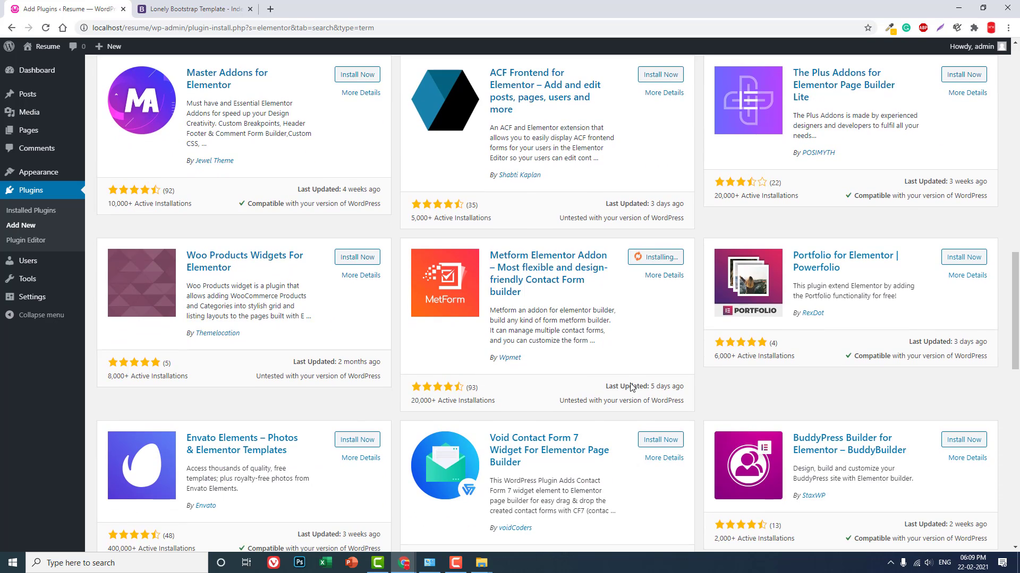
pyautogui.scroll(10, 631, 383)
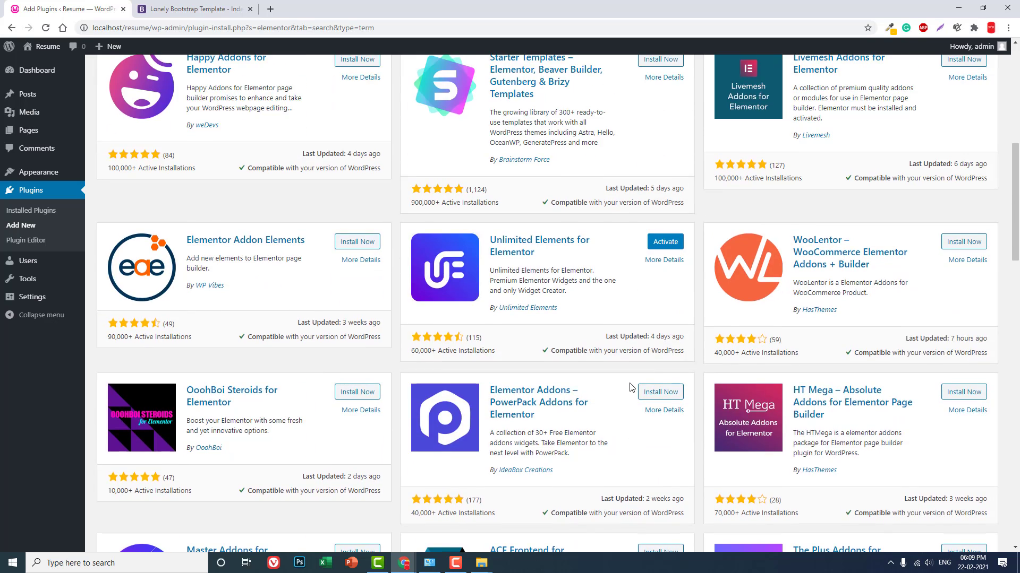
pyautogui.scroll(5, 630, 387)
pyautogui.scroll(-12, 628, 387)
pyautogui.scroll(-5, 625, 392)
pyautogui.scroll(2, 430, 322)
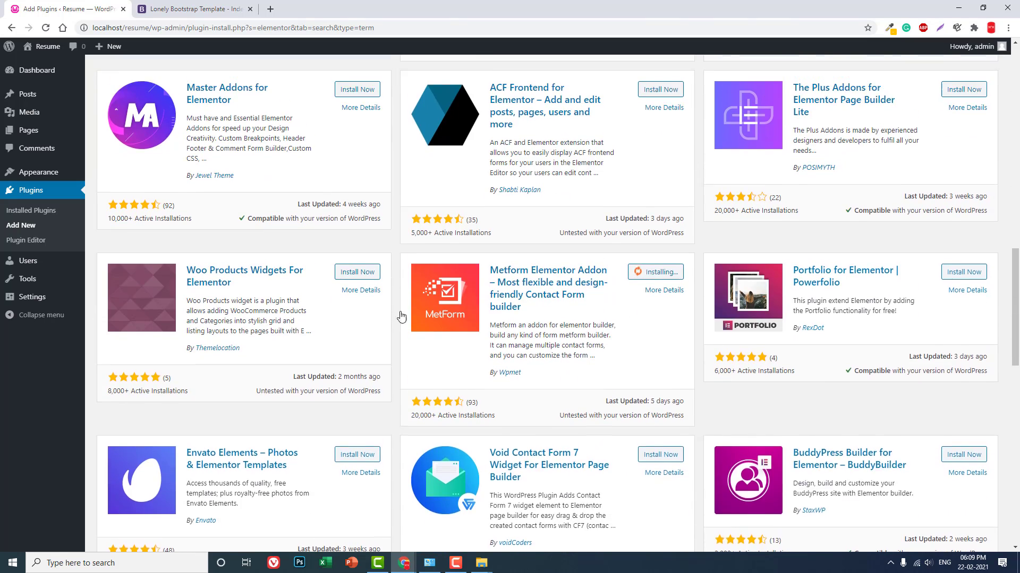
# Go to the installed plugins list, confirming the leave-site prompt on the second attempt
pyautogui.click(24, 191)
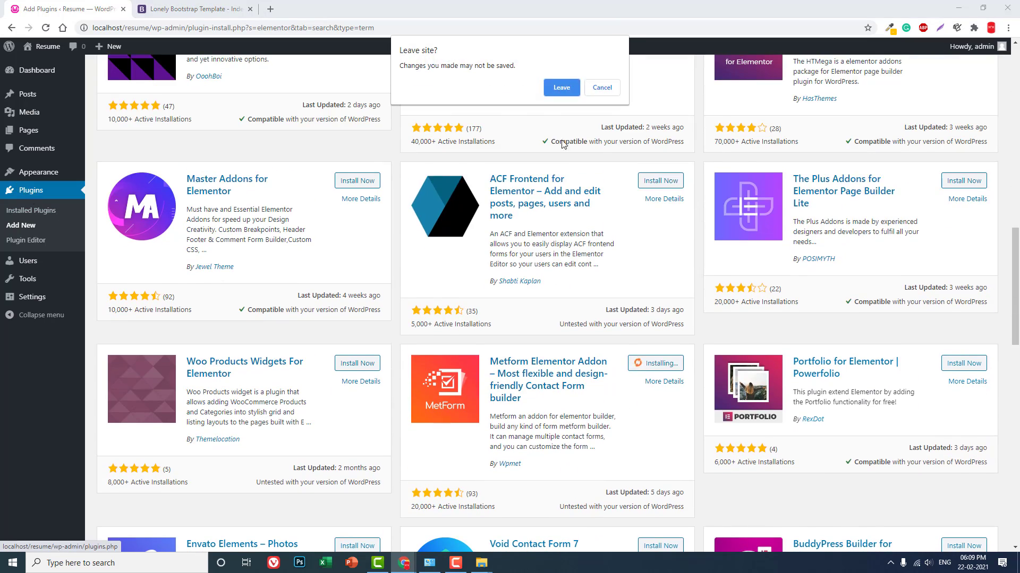
pyautogui.click(608, 89)
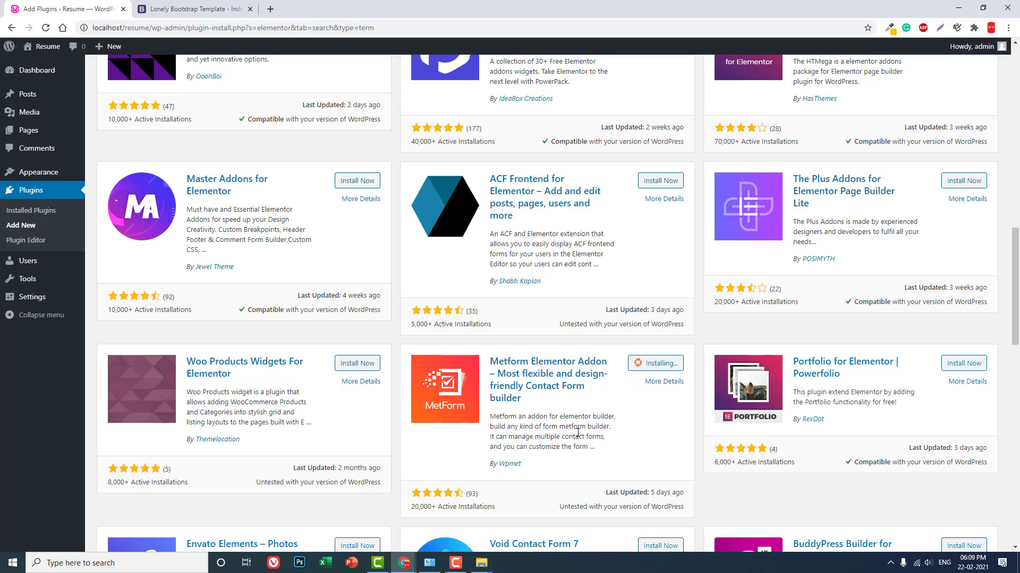
pyautogui.scroll(-1, 572, 403)
pyautogui.scroll(-5, 570, 404)
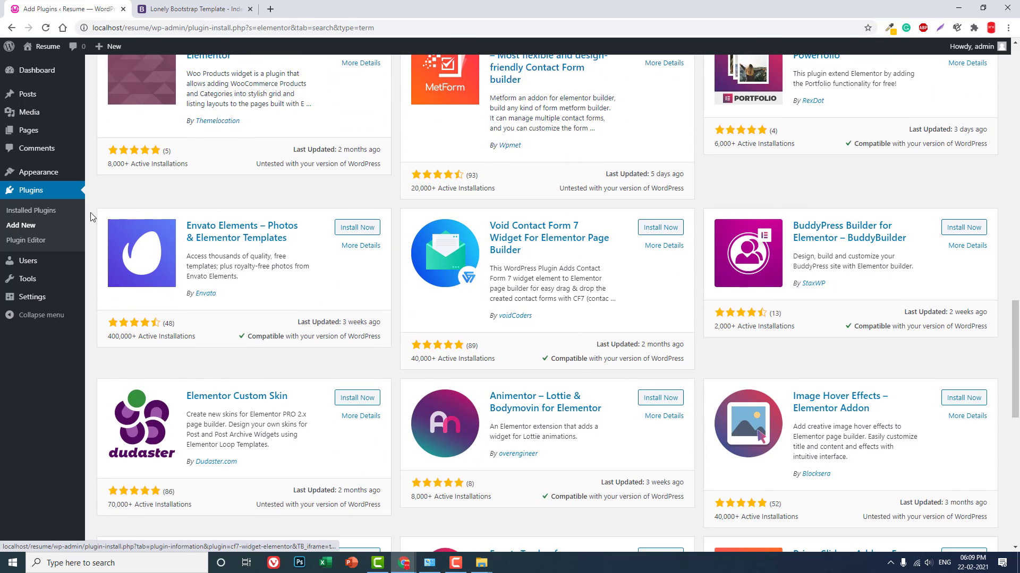
pyautogui.moveTo(46, 179)
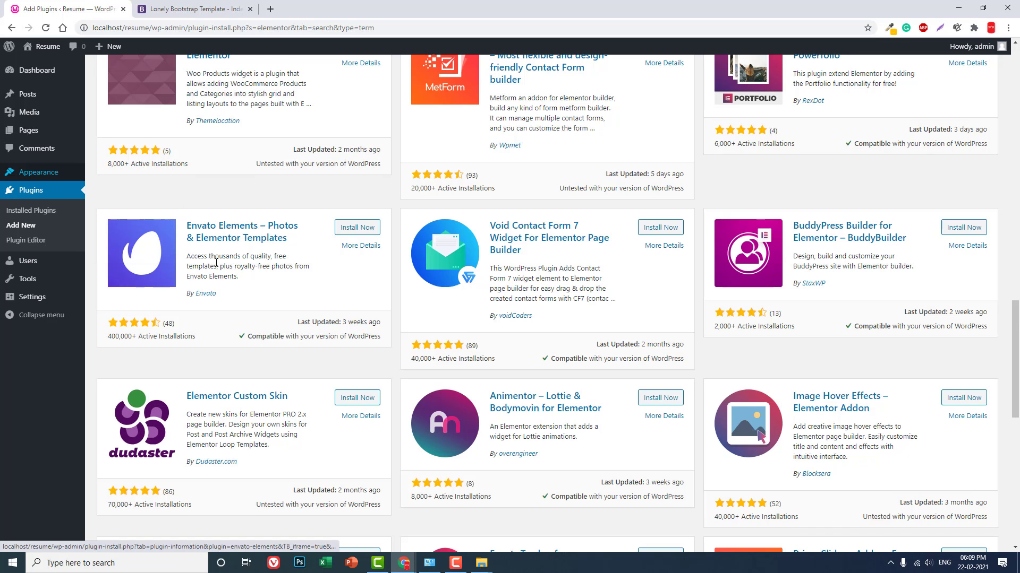
pyautogui.scroll(-2, 217, 266)
pyautogui.scroll(5, 217, 263)
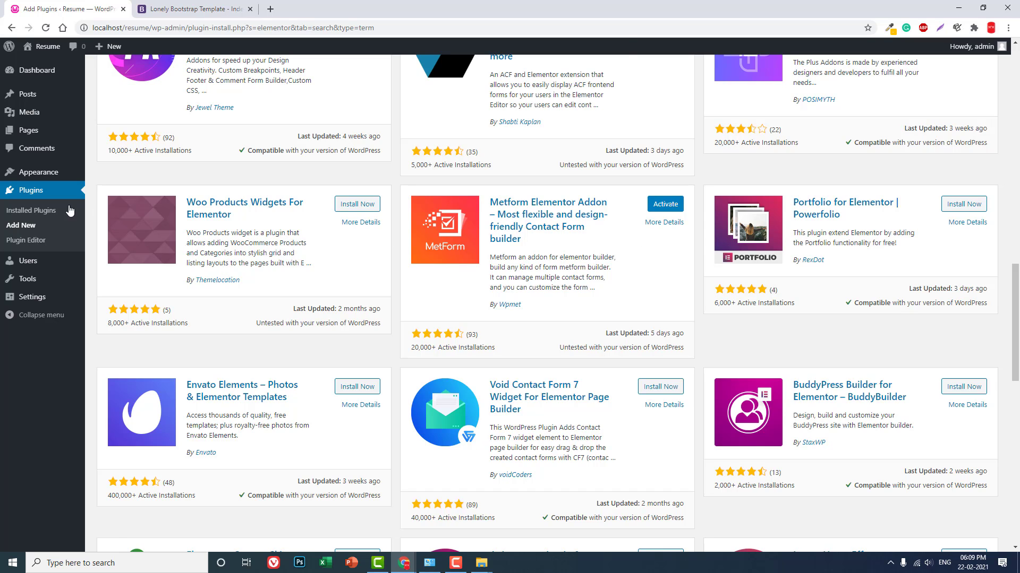
pyautogui.click(43, 195)
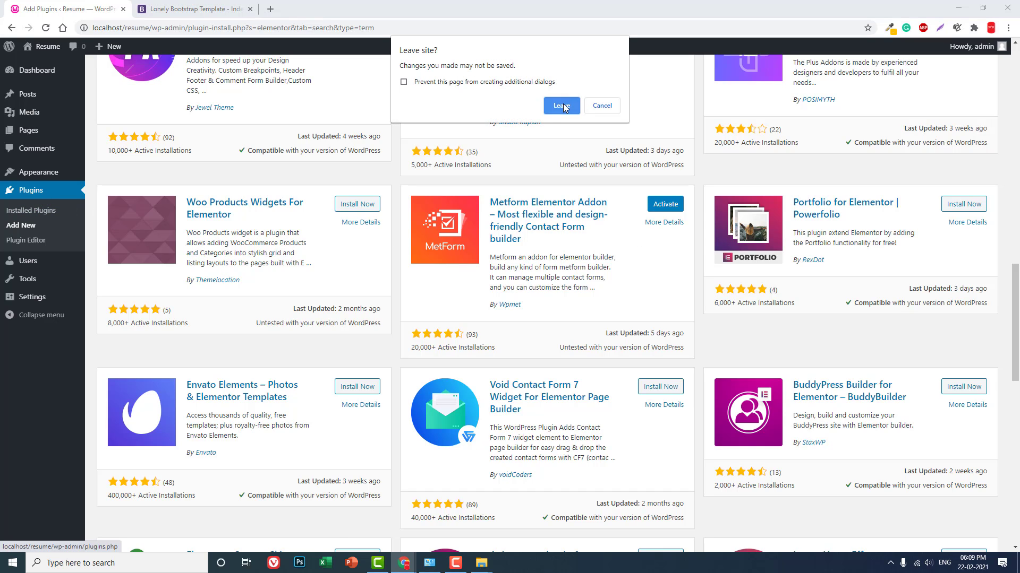
pyautogui.click(562, 106)
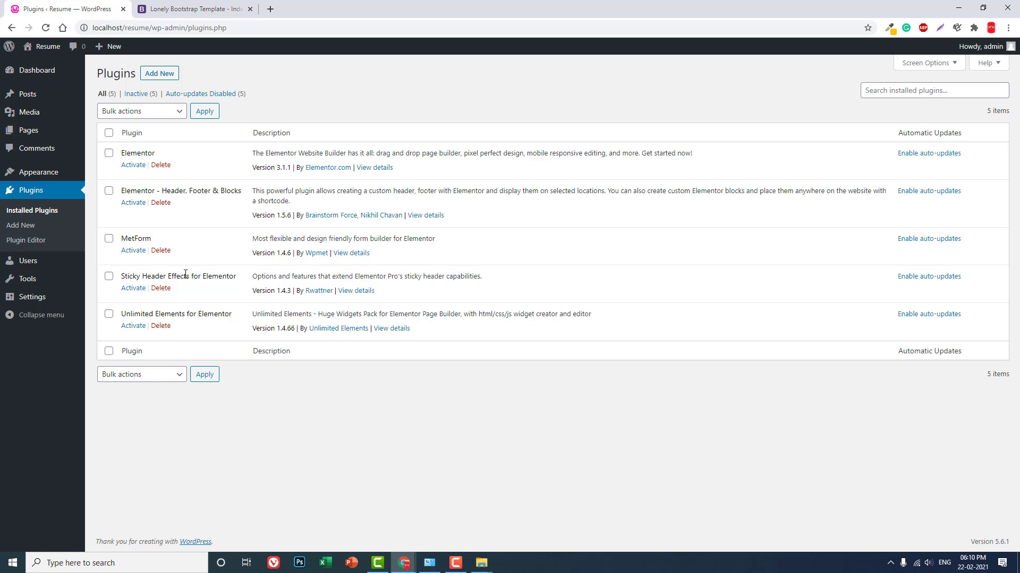
# Select all installed plugins and apply the Activate bulk action
pyautogui.click(112, 135)
pyautogui.click(165, 111)
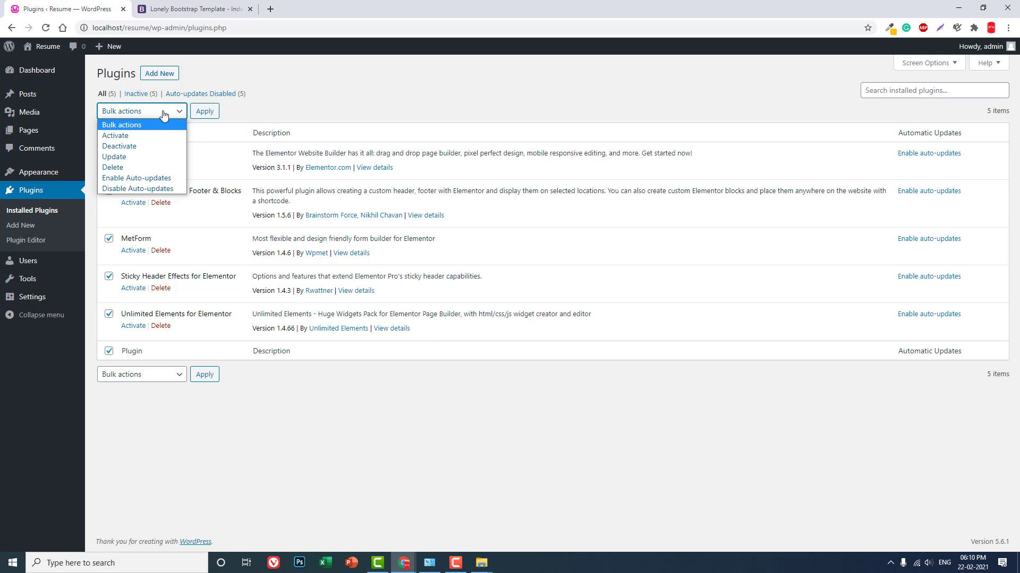
pyautogui.click(151, 134)
pyautogui.click(210, 112)
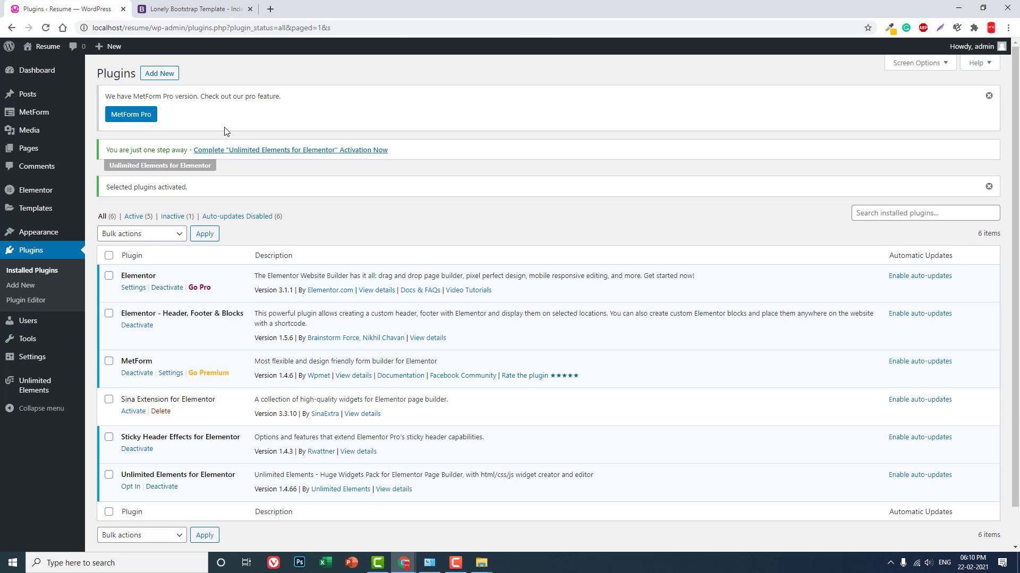
pyautogui.scroll(-1, 223, 127)
# Activate the Sina Extension for Elementor plugin
pyautogui.click(134, 372)
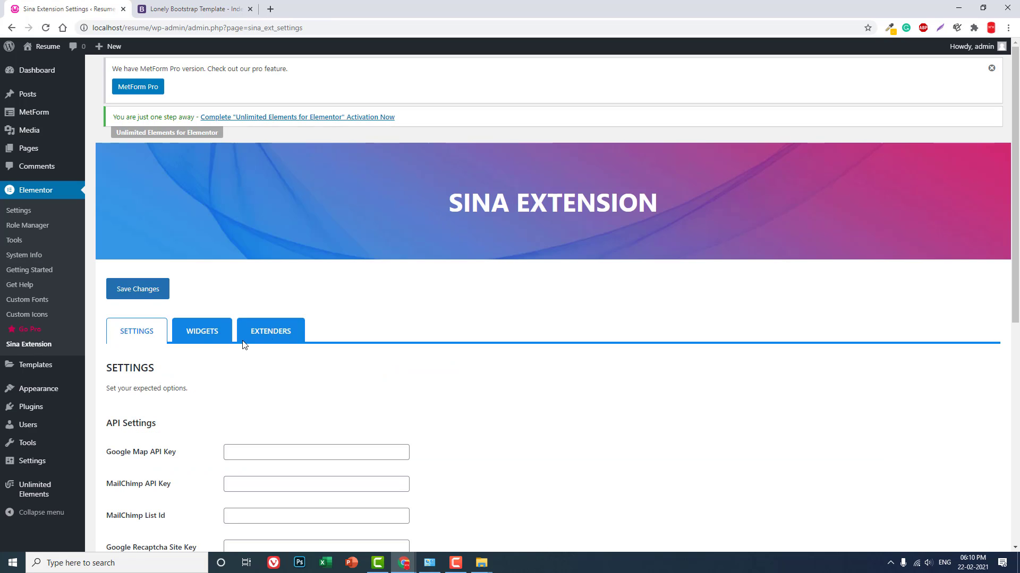
pyautogui.scroll(-8, 278, 337)
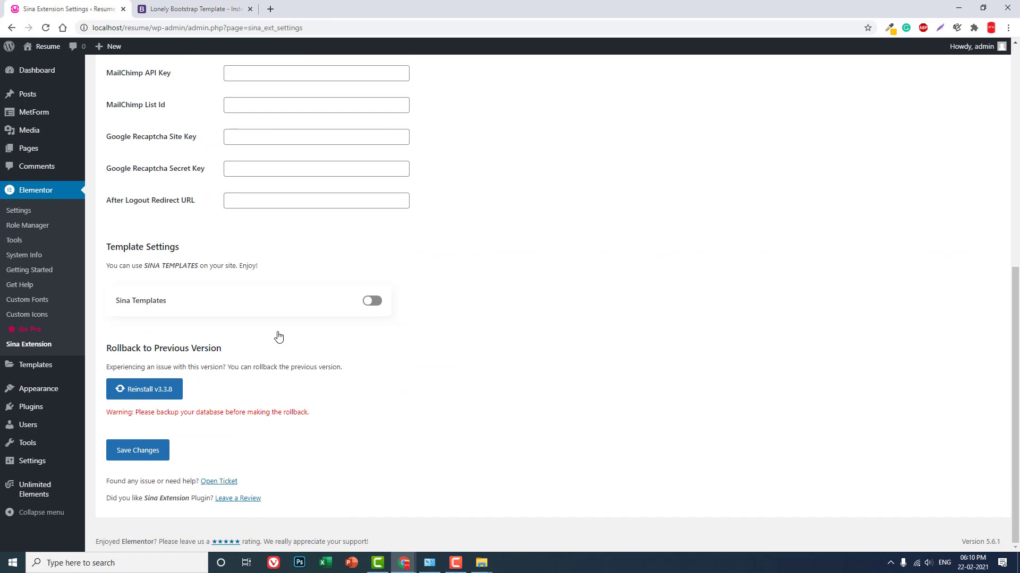
pyautogui.scroll(5, 277, 337)
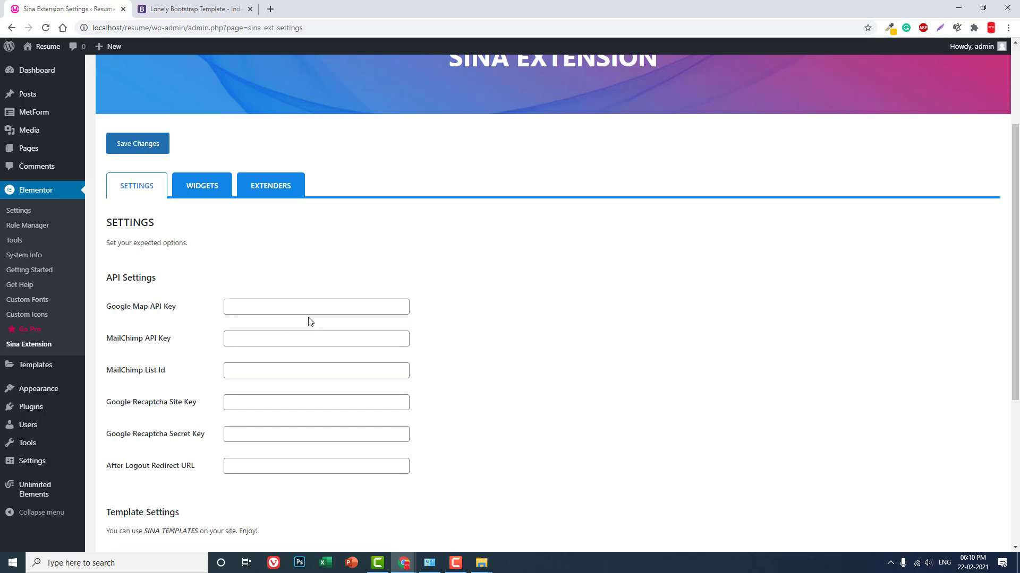
pyautogui.scroll(-1, 310, 320)
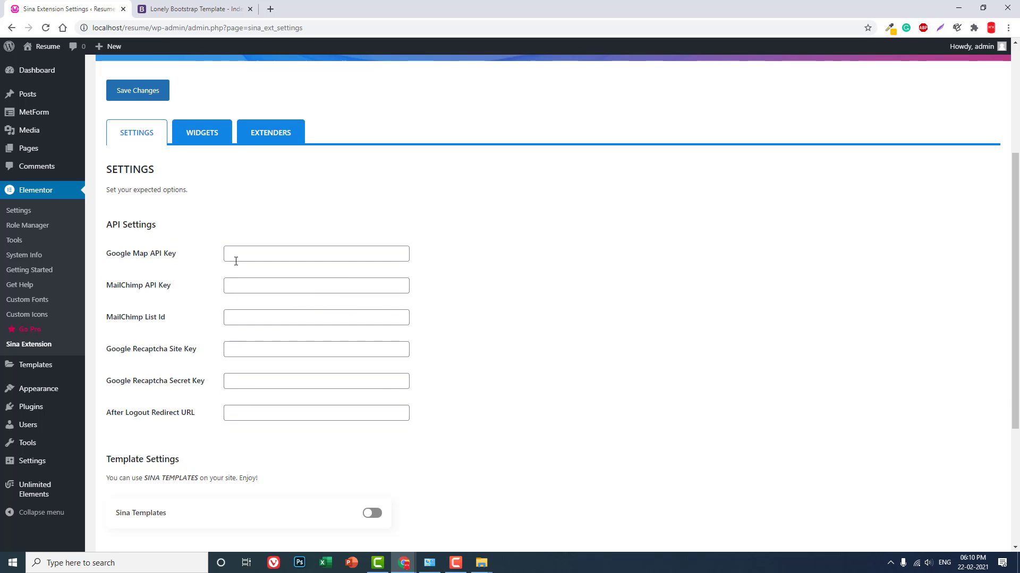
# Disable the Sina Accordion, Counter, Dynamic Button and Fancy Text widgets
pyautogui.click(199, 134)
pyautogui.scroll(-2, 199, 134)
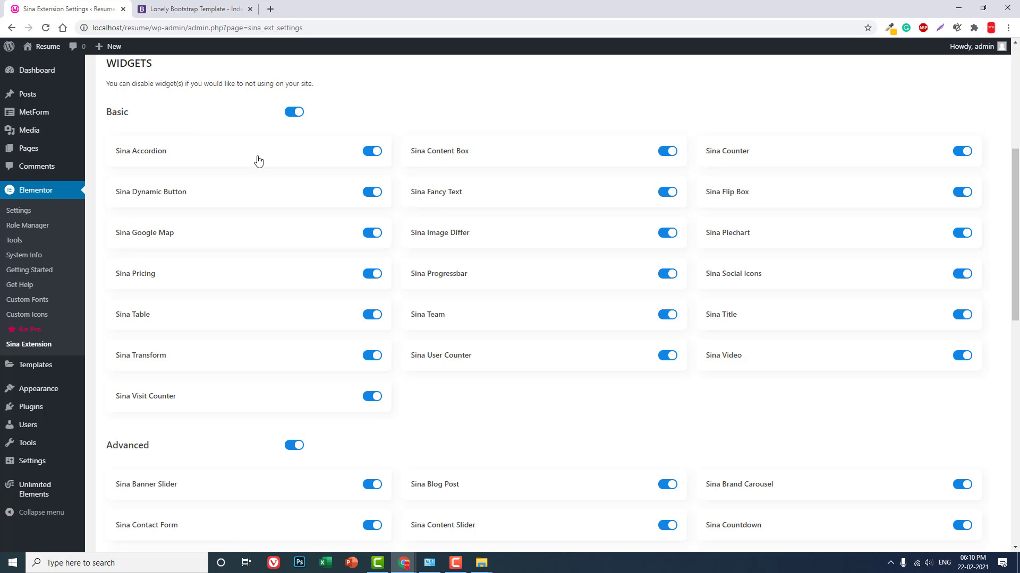
pyautogui.click(369, 154)
pyautogui.click(956, 155)
pyautogui.click(372, 193)
pyautogui.click(659, 197)
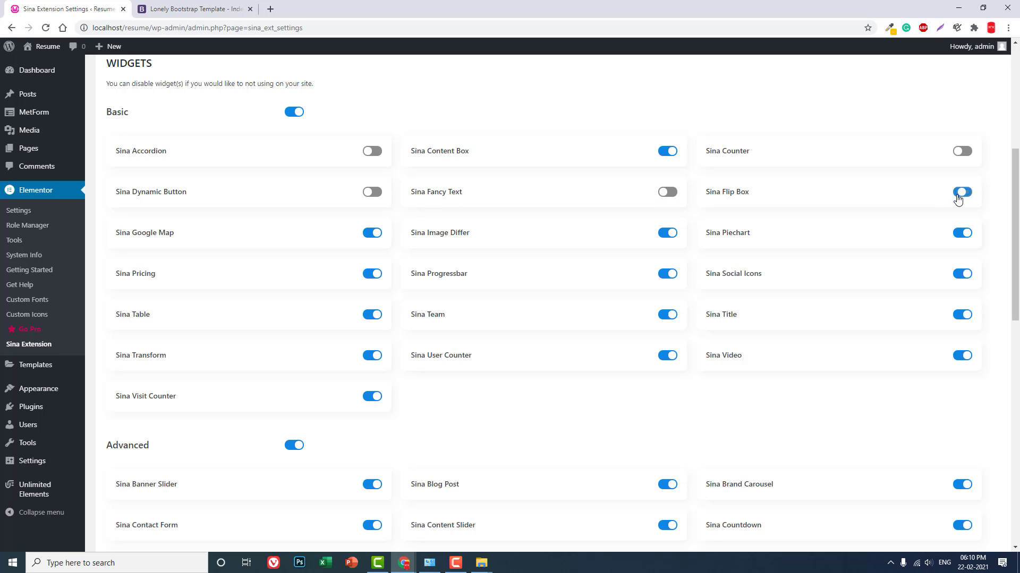
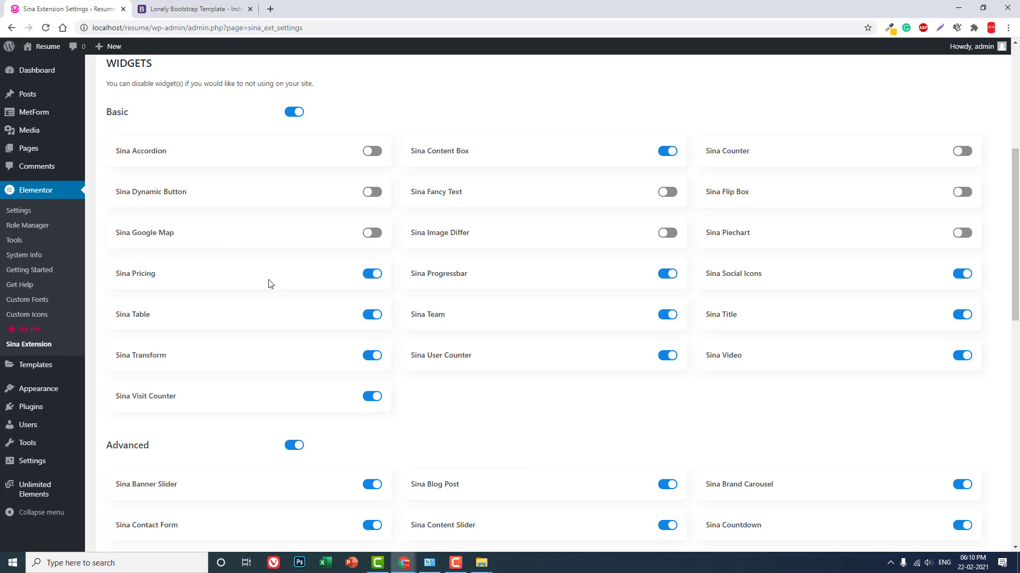
# Switch off the Pricing, Social Icons, Table, Team, Title, Transform, User Counter, Video and Visit Counter widgets
pyautogui.click(371, 274)
pyautogui.click(960, 276)
pyautogui.click(367, 318)
pyautogui.click(668, 316)
pyautogui.click(960, 315)
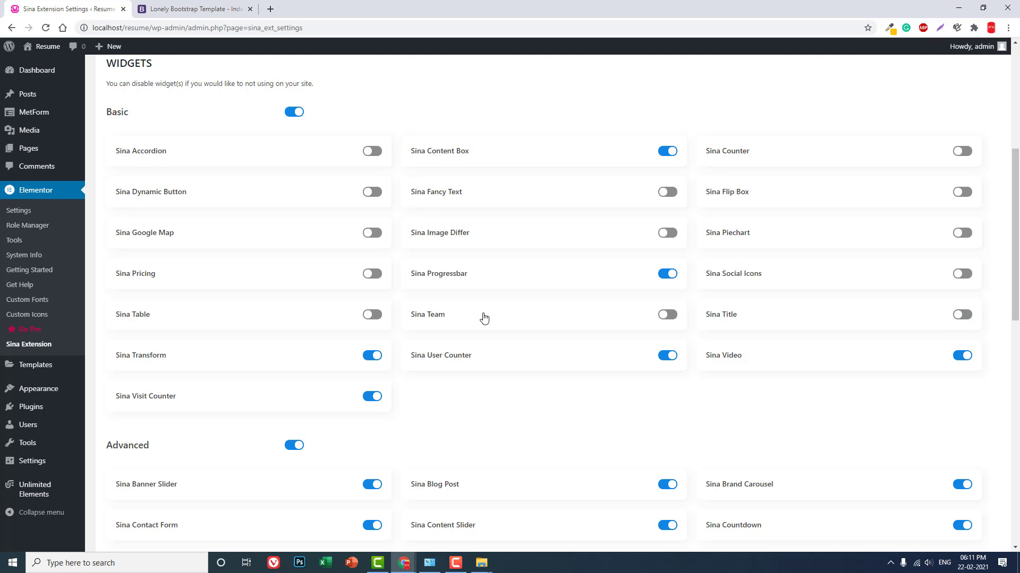
pyautogui.click(374, 356)
pyautogui.click(664, 357)
pyautogui.click(954, 361)
pyautogui.click(368, 400)
pyautogui.scroll(-4, 370, 398)
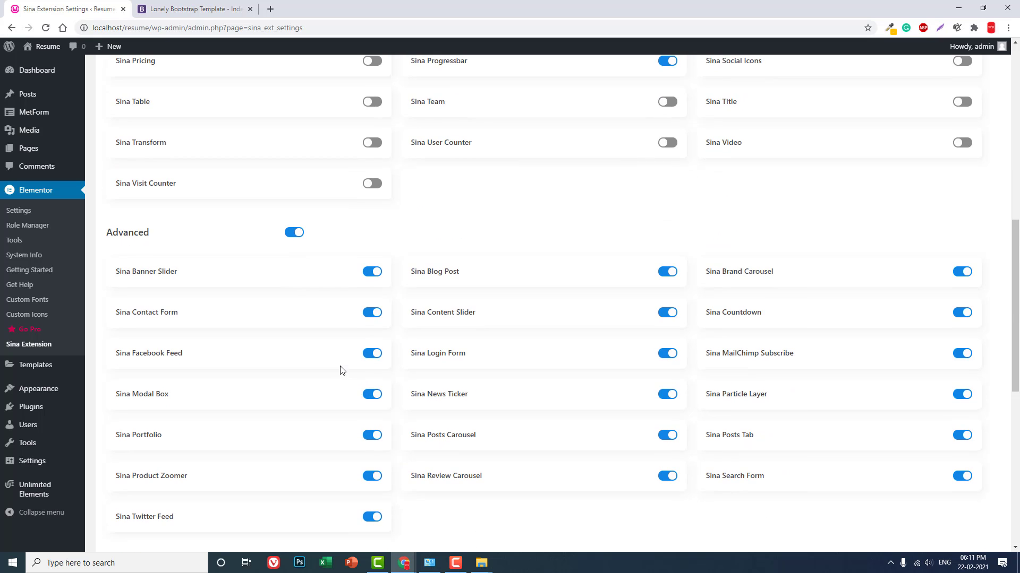
pyautogui.scroll(-2, 341, 366)
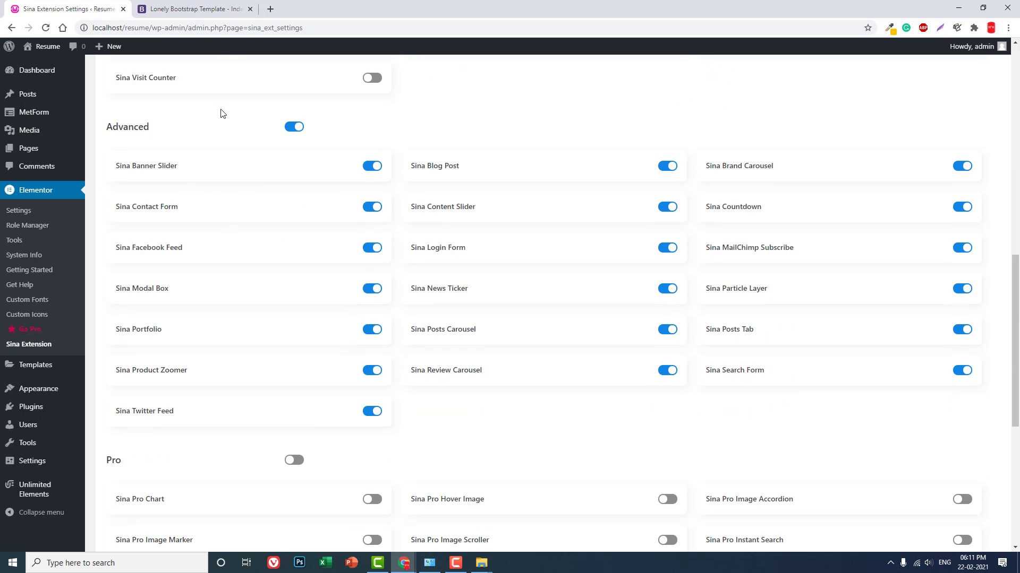
# Review the Lonely template demo page, then go back to the Sina Extension settings
pyautogui.click(241, 10)
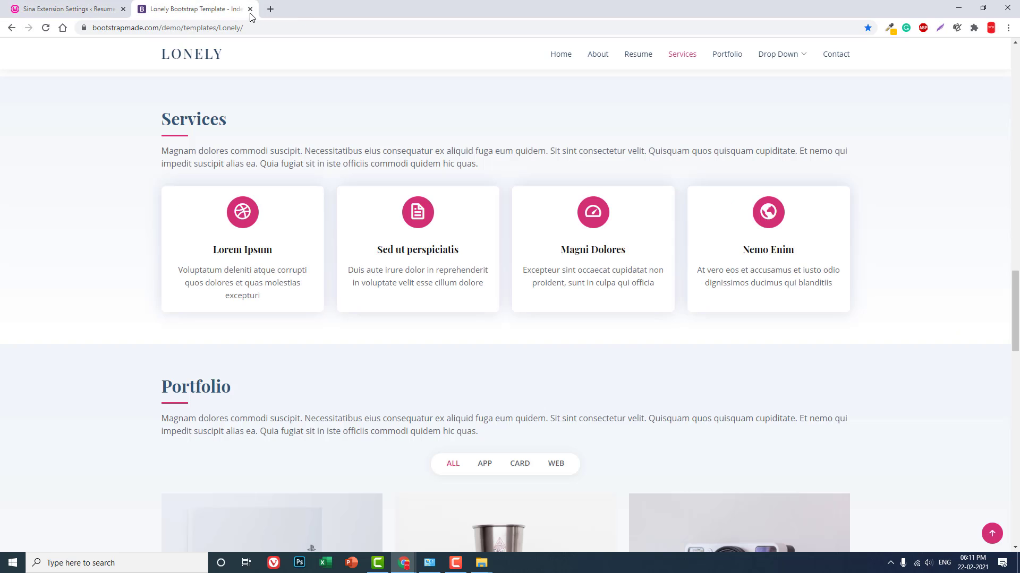
pyautogui.scroll(-20, 466, 277)
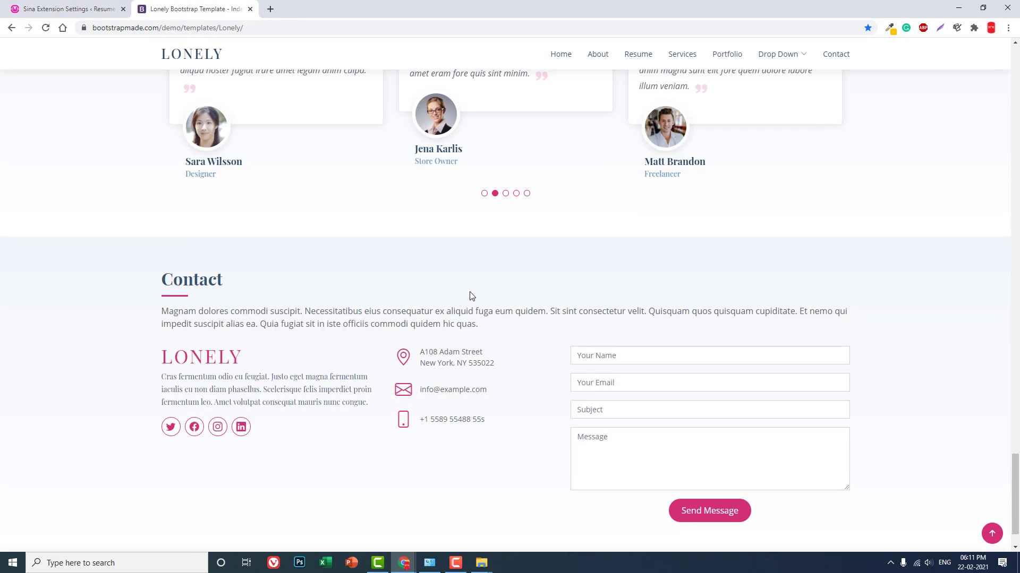
pyautogui.scroll(9, 393, 239)
pyautogui.scroll(20, 391, 255)
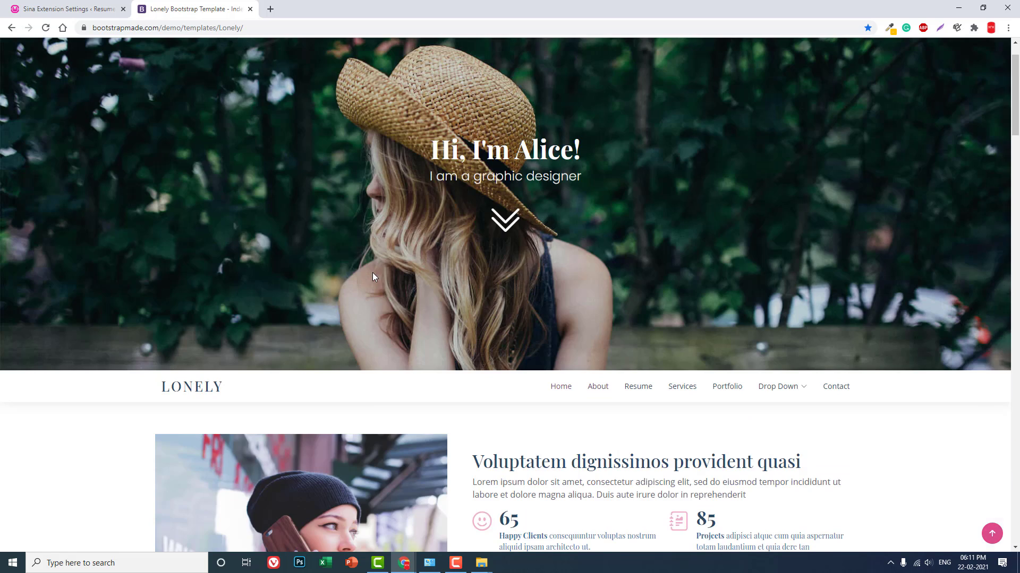
pyautogui.click(59, 6)
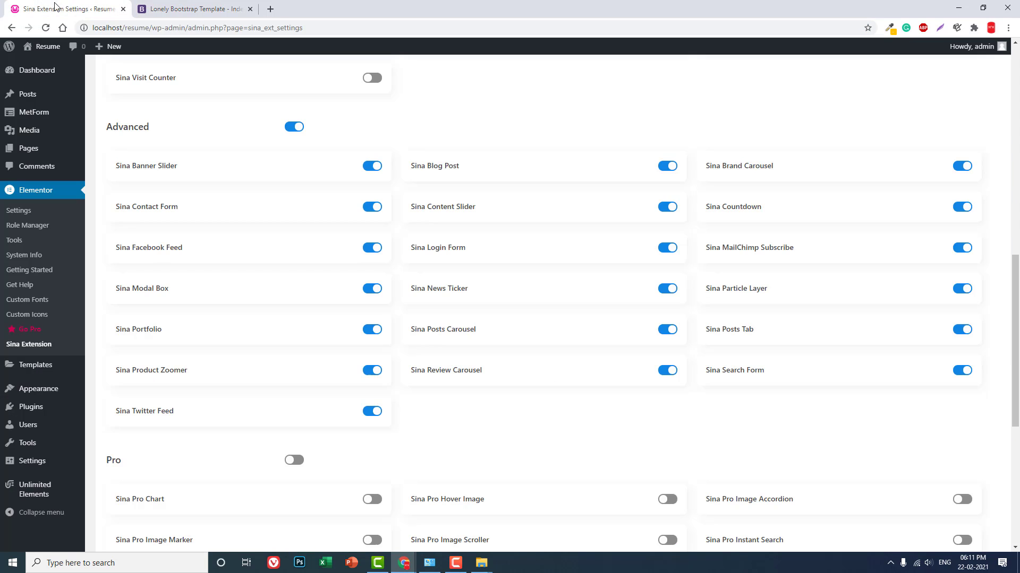
# Switch off the Banner Slider, Blog Post and Brand Carousel widgets
pyautogui.click(370, 166)
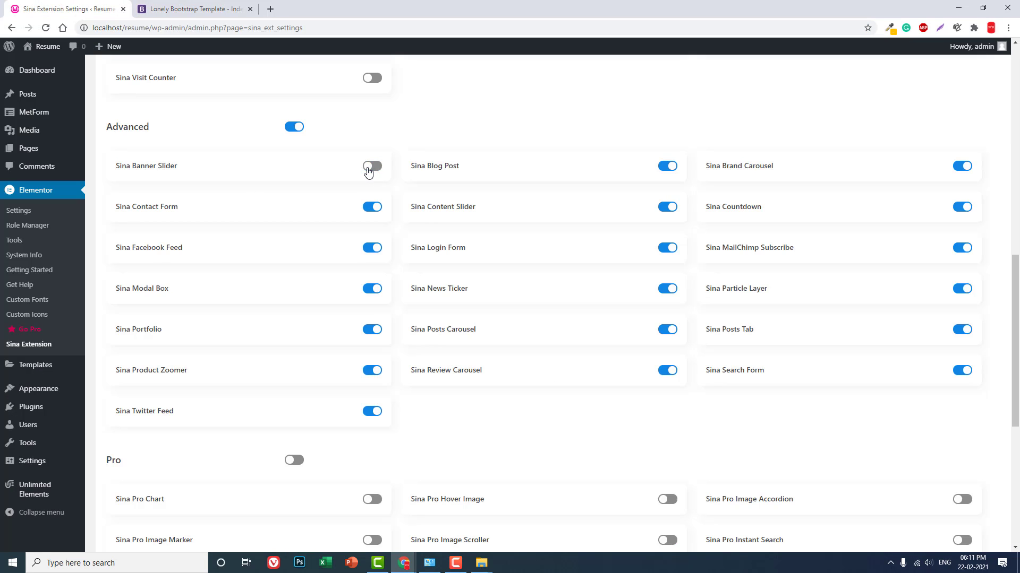
pyautogui.click(667, 168)
pyautogui.click(961, 169)
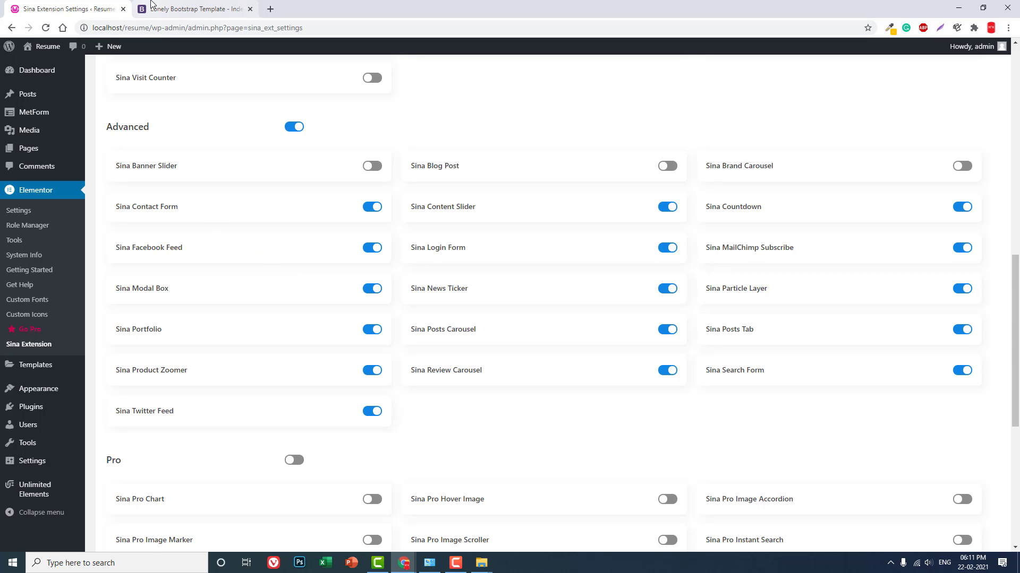
# Check the Lonely template demo again before going back to the Sina Extension settings
pyautogui.click(192, 9)
pyautogui.scroll(-20, 608, 348)
pyautogui.scroll(-20, 754, 387)
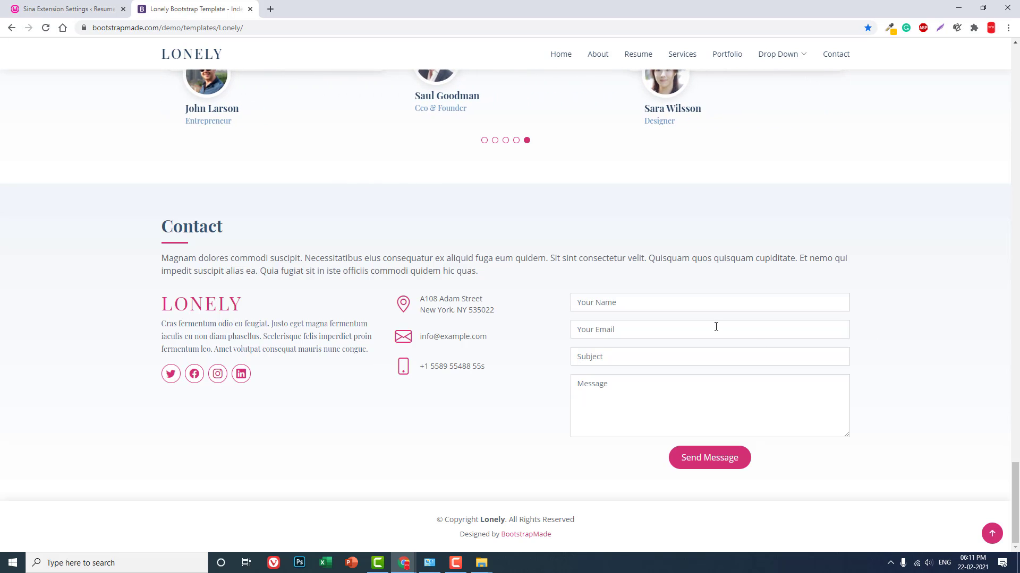
pyautogui.click(45, 7)
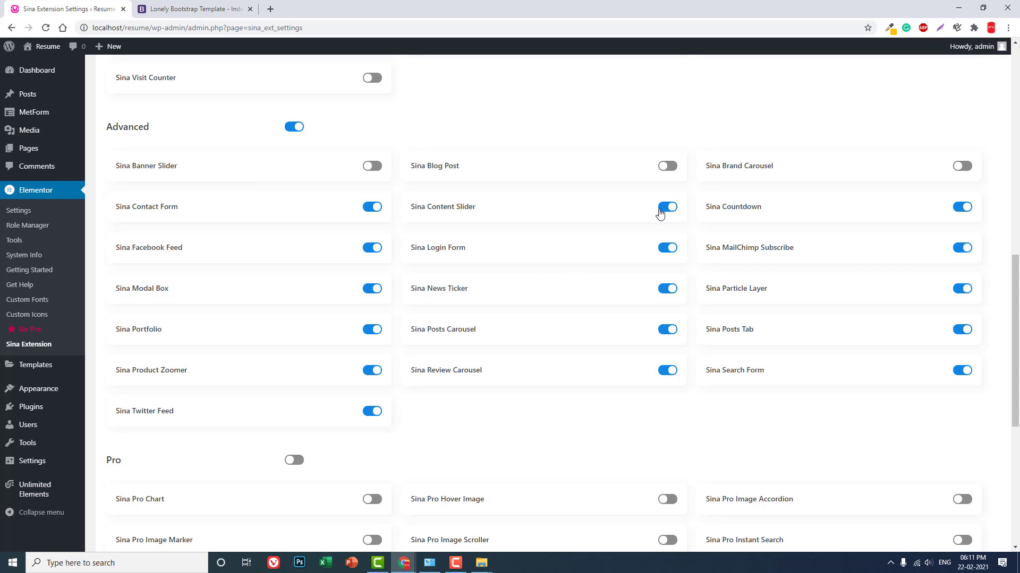
# Switch off Countdown, Facebook Feed, Login Form, MailChimp Subscribe, Particle Layer, Posts Tab and Search Form
pyautogui.click(963, 208)
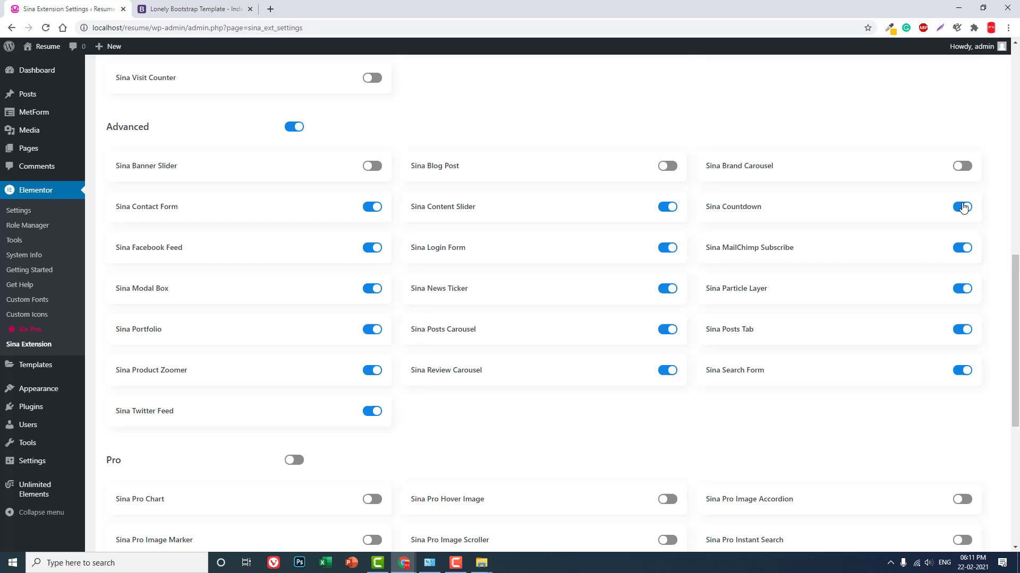
pyautogui.click(372, 249)
pyautogui.click(667, 248)
pyautogui.click(958, 252)
pyautogui.click(960, 291)
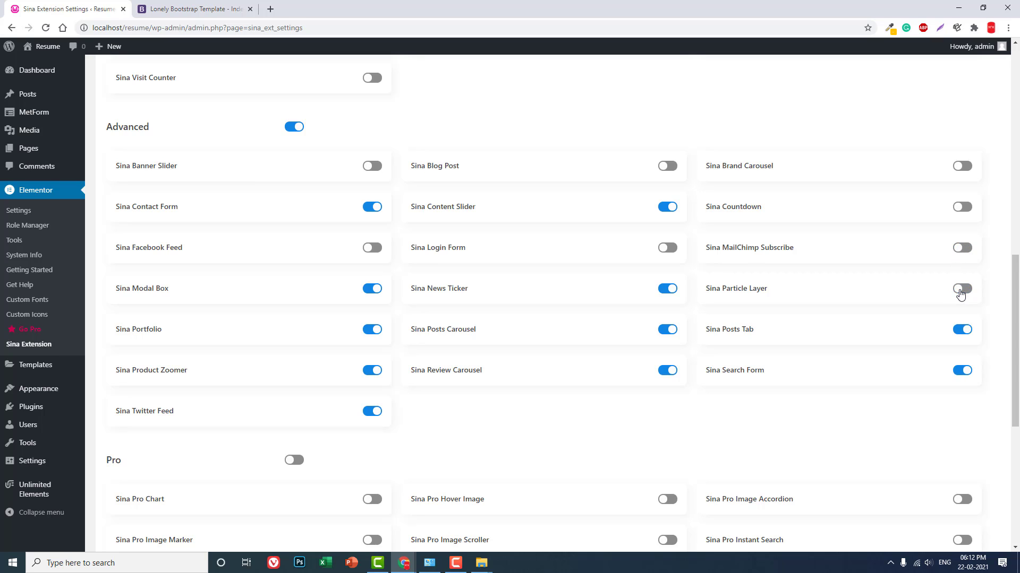
pyautogui.click(958, 329)
pyautogui.click(962, 373)
# Switch off the News Ticker, Posts Carousel, Modal Box, Product Zoomer and Twitter Feed widgets
pyautogui.click(658, 290)
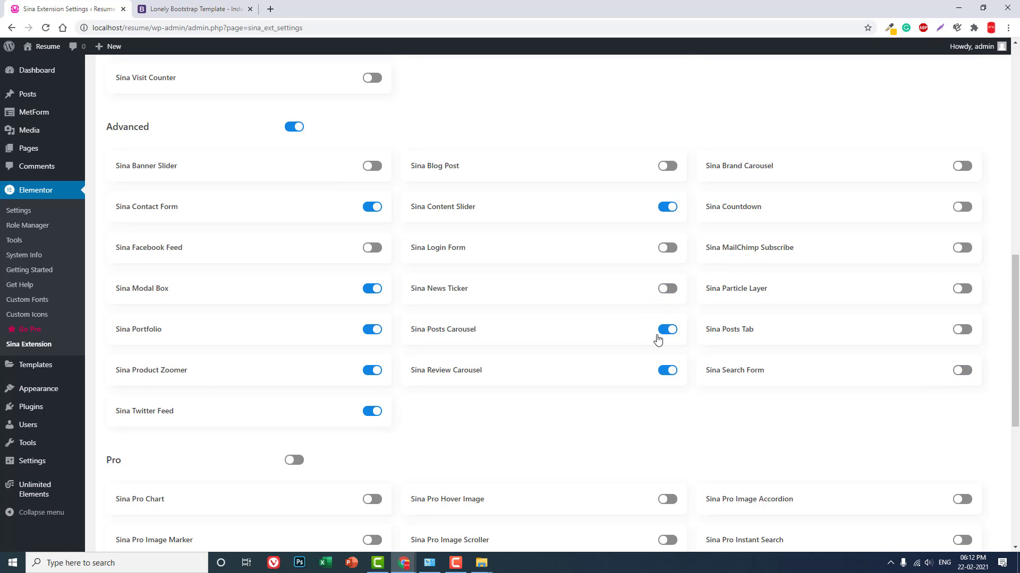
pyautogui.click(669, 330)
pyautogui.click(371, 291)
pyautogui.click(370, 372)
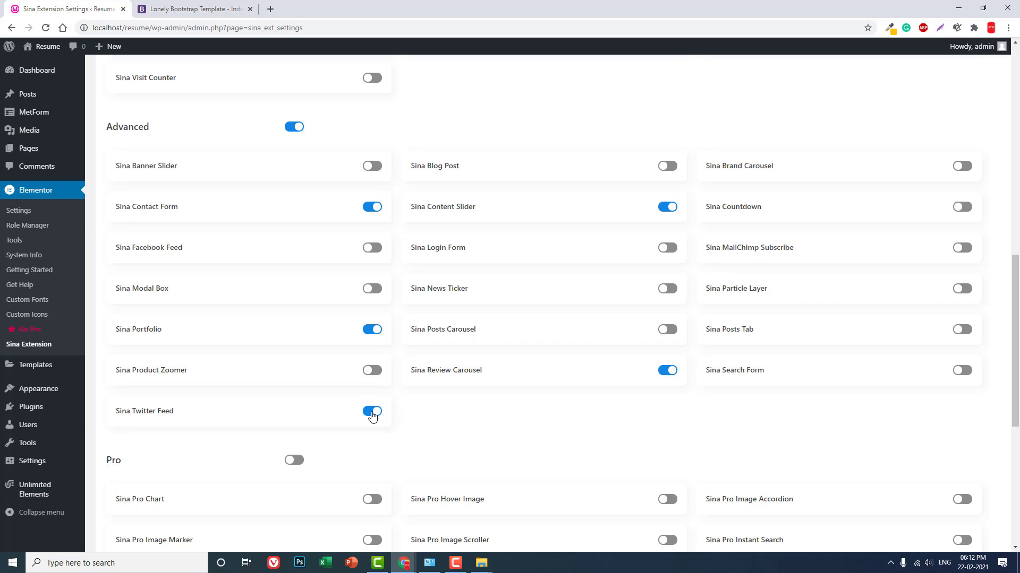
pyautogui.click(373, 416)
# Save the widget on/off choices from the bottom of the Widgets tab, getting 'Settings saved.'
pyautogui.scroll(2, 376, 416)
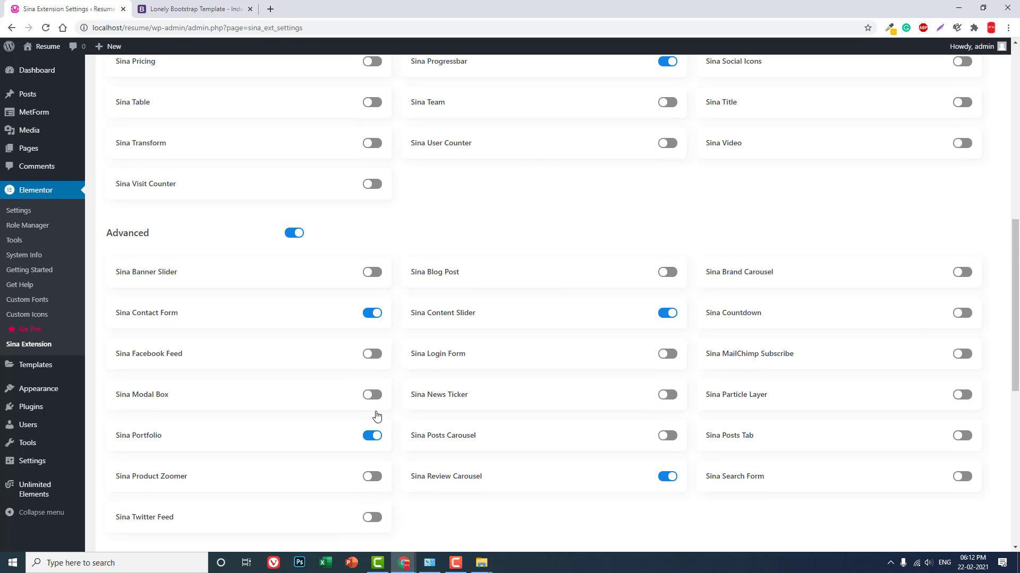
pyautogui.scroll(1, 627, 454)
pyautogui.scroll(5, 632, 454)
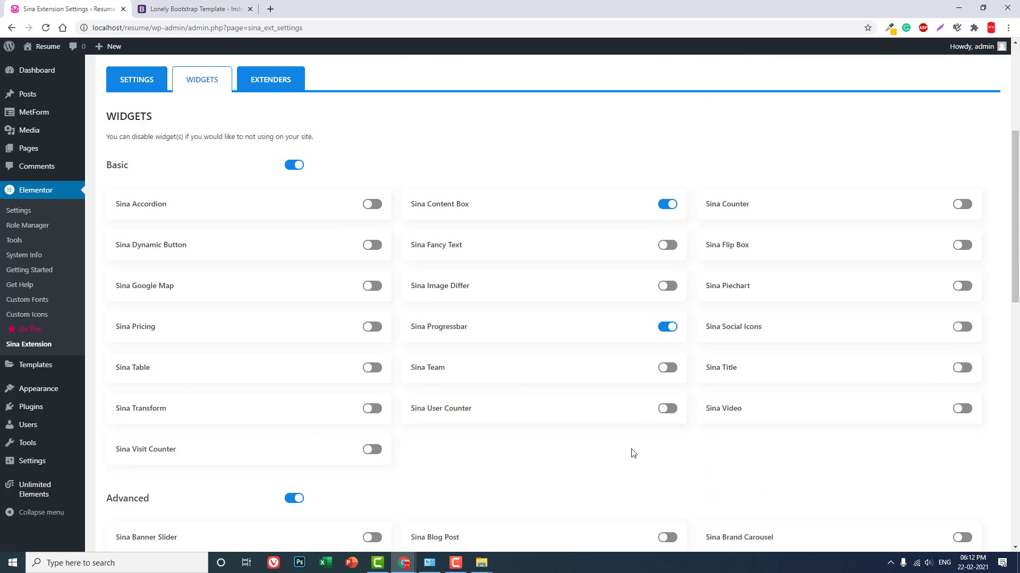
pyautogui.scroll(-1, 564, 171)
pyautogui.scroll(-3, 420, 319)
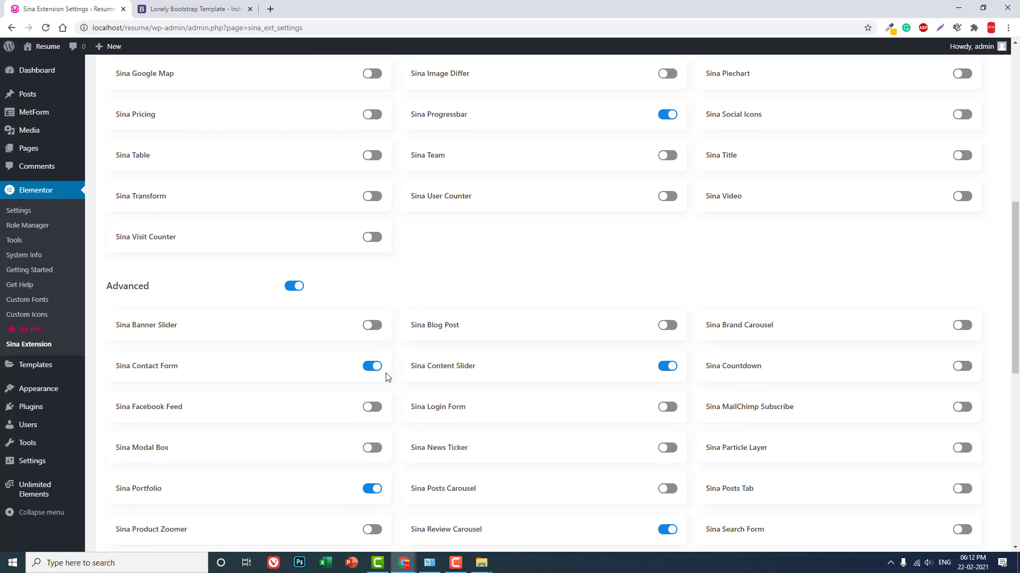
pyautogui.scroll(-2, 410, 510)
pyautogui.scroll(-8, 404, 345)
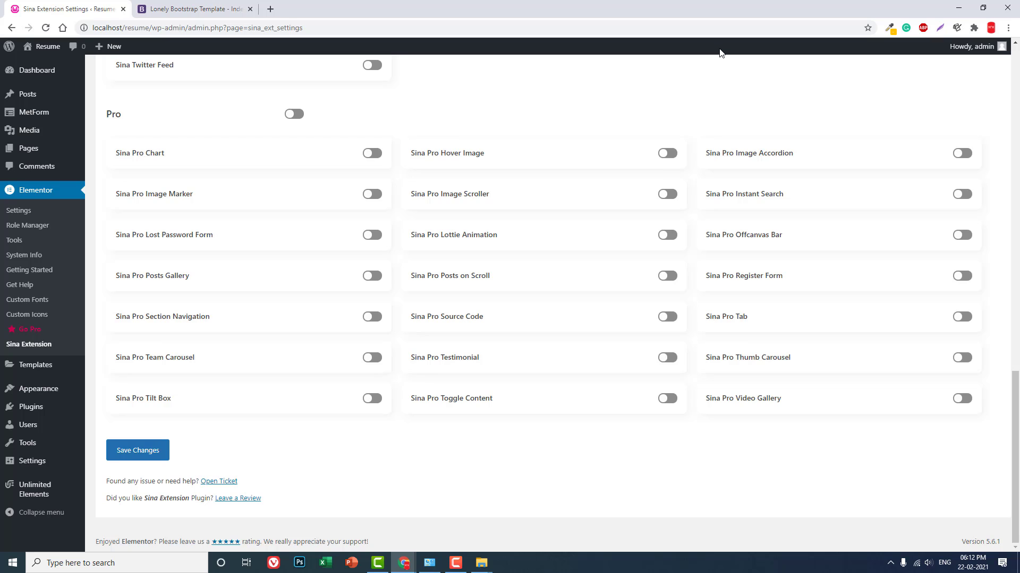
pyautogui.click(153, 456)
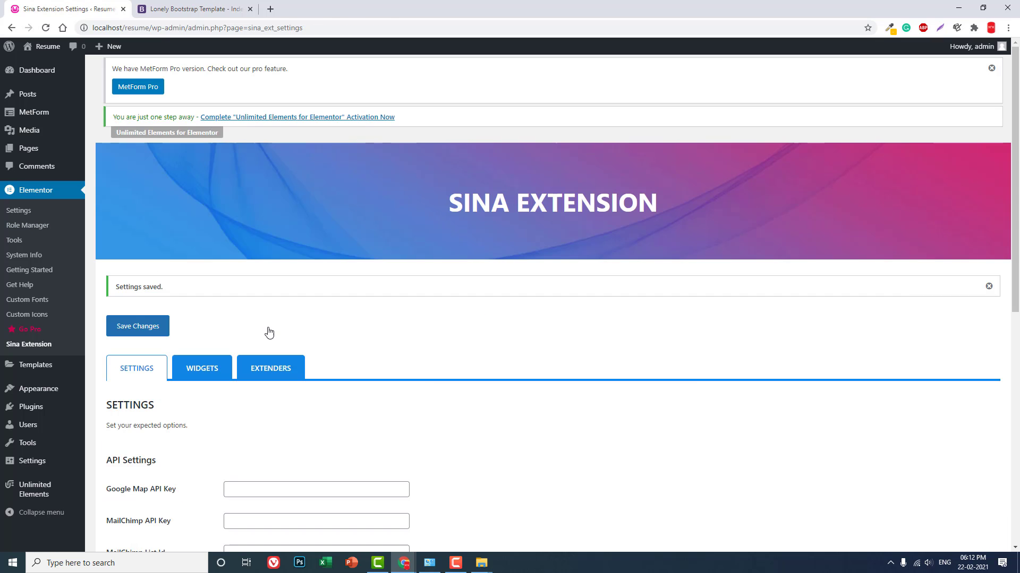
pyautogui.scroll(-2, 337, 180)
pyautogui.scroll(2, 338, 184)
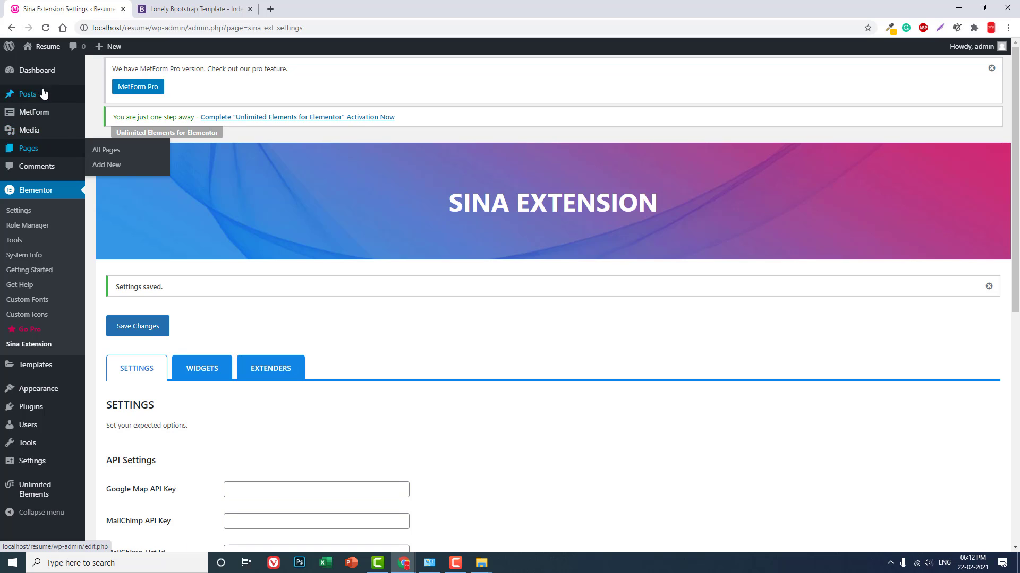
# On the Plugins page, deactivate Unlimited Elements for Elementor, skipping feedback, and then MetForm
pyautogui.click(51, 410)
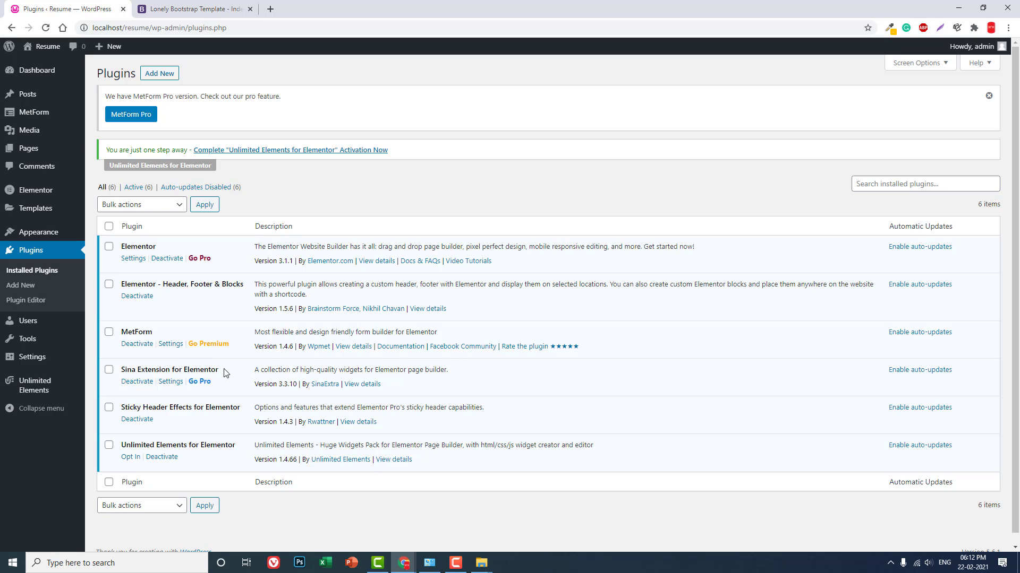
pyautogui.moveTo(201, 368); pyautogui.dragTo(123, 368)
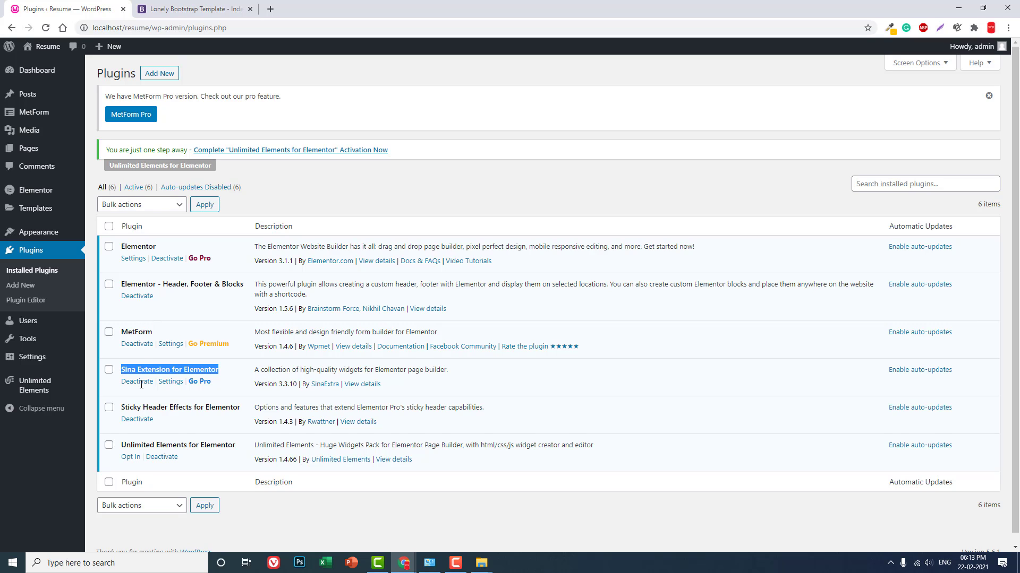
pyautogui.click(162, 457)
pyautogui.click(575, 244)
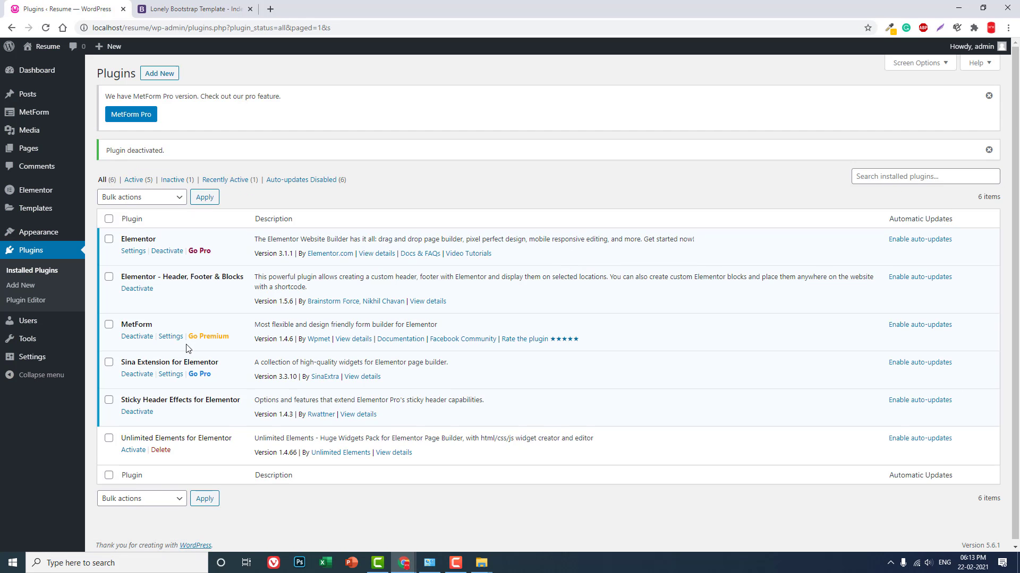
pyautogui.click(137, 336)
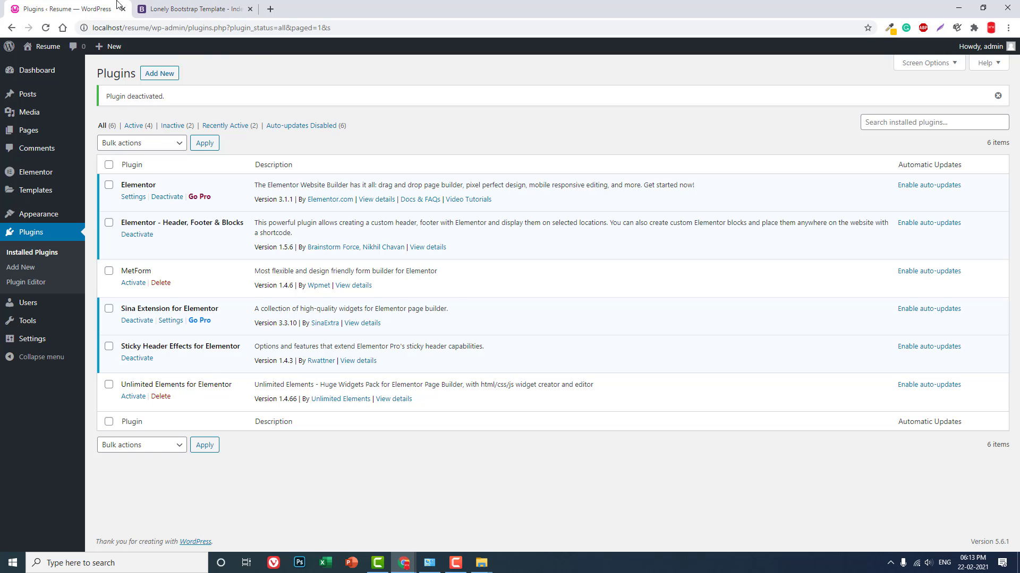
# Scroll through the Lonely Bootstrap Template demo's hero, Skills, Resume, Testimonials and Contact sections
pyautogui.click(181, 9)
pyautogui.scroll(5, 526, 409)
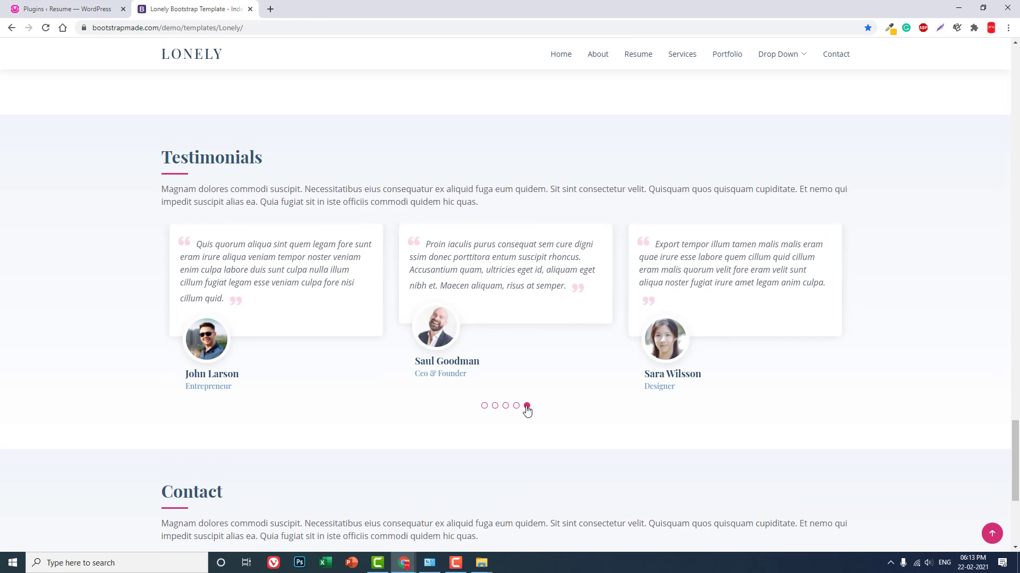
pyautogui.scroll(20, 525, 409)
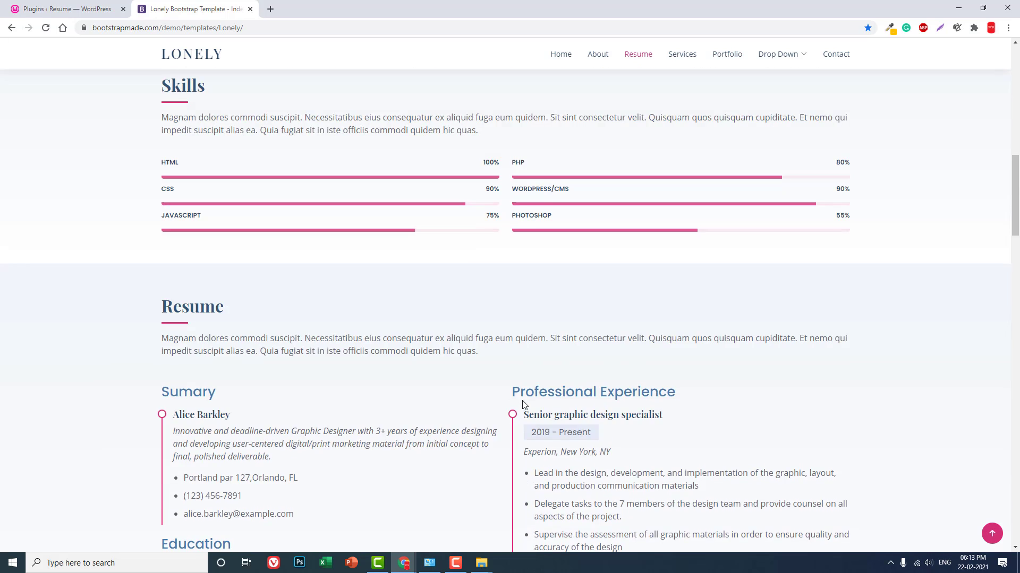
pyautogui.scroll(15, 525, 405)
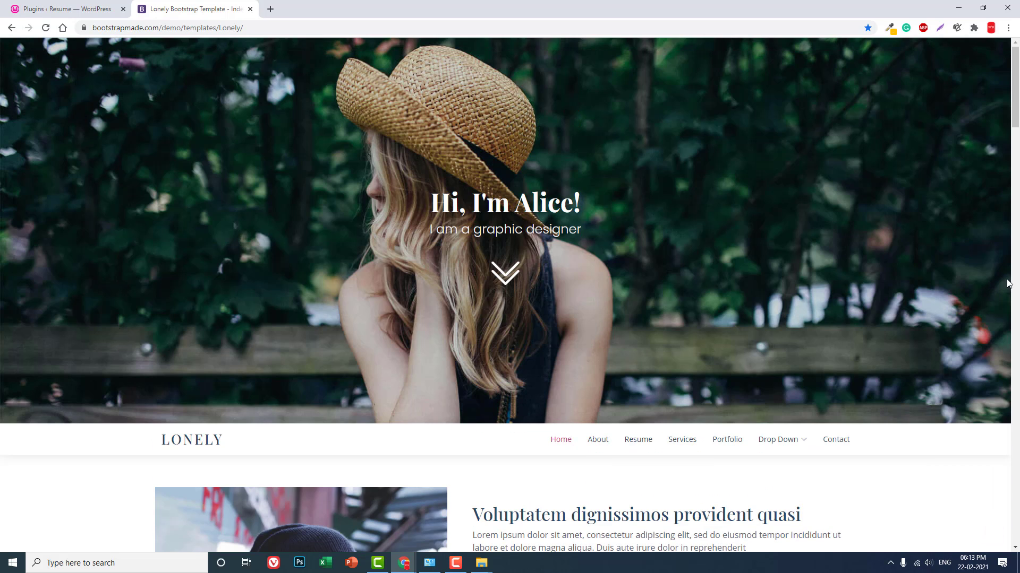
pyautogui.scroll(-15, 731, 464)
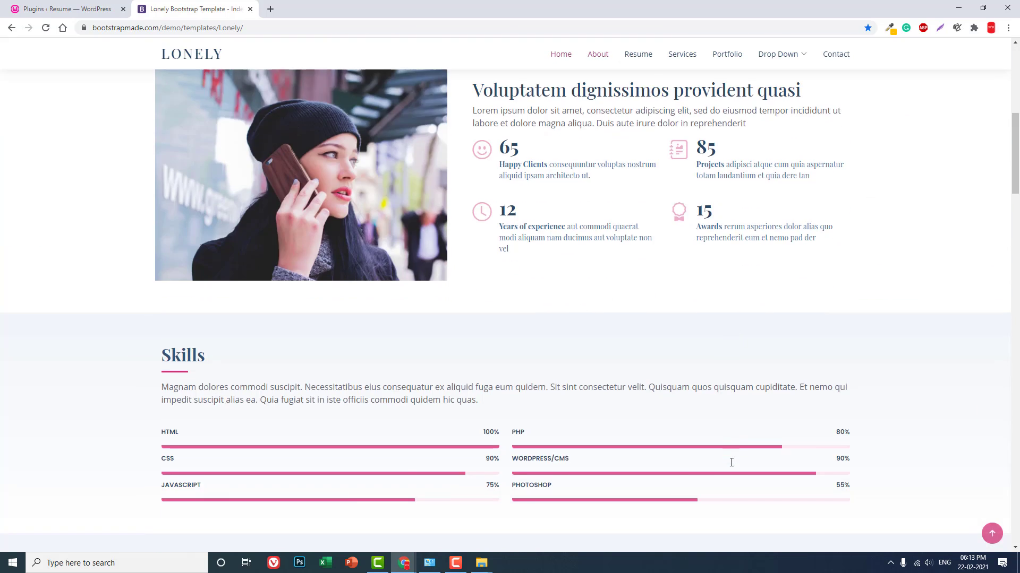
pyautogui.scroll(-20, 640, 533)
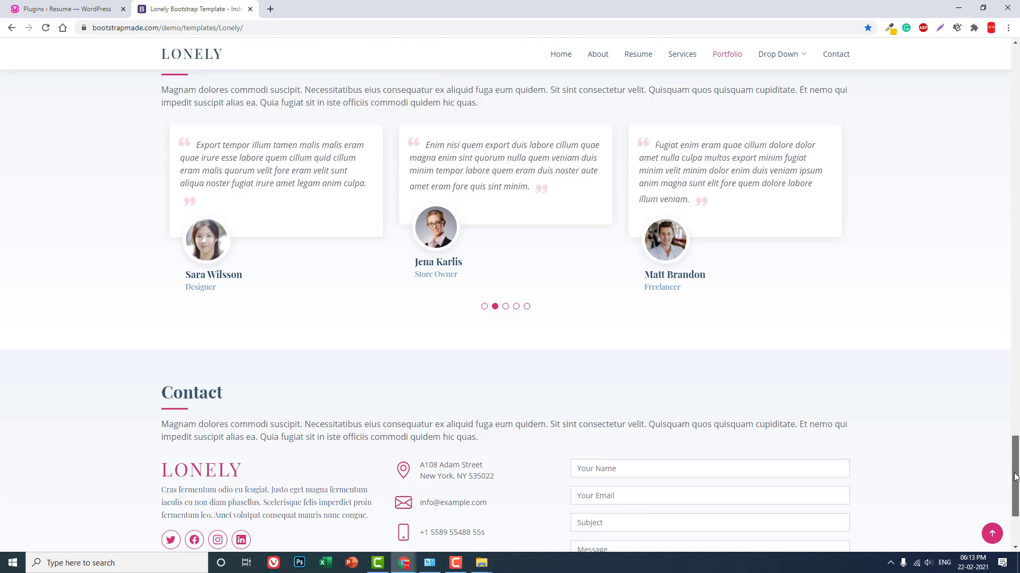